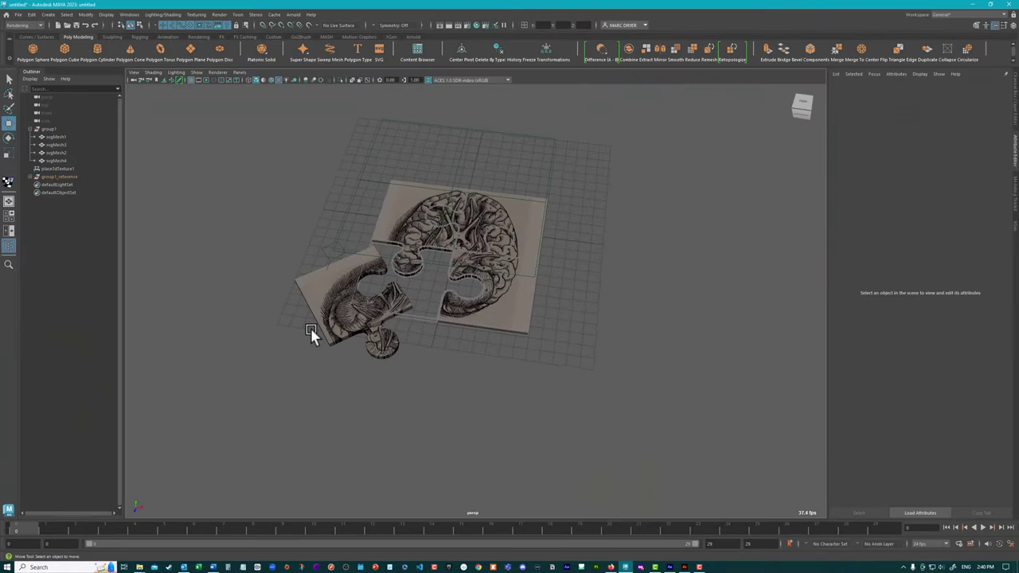
# Step: Drag piece sgMesh4 down-left off the board, then orbit to check its brain image moved with it
pyautogui.click(338, 325)
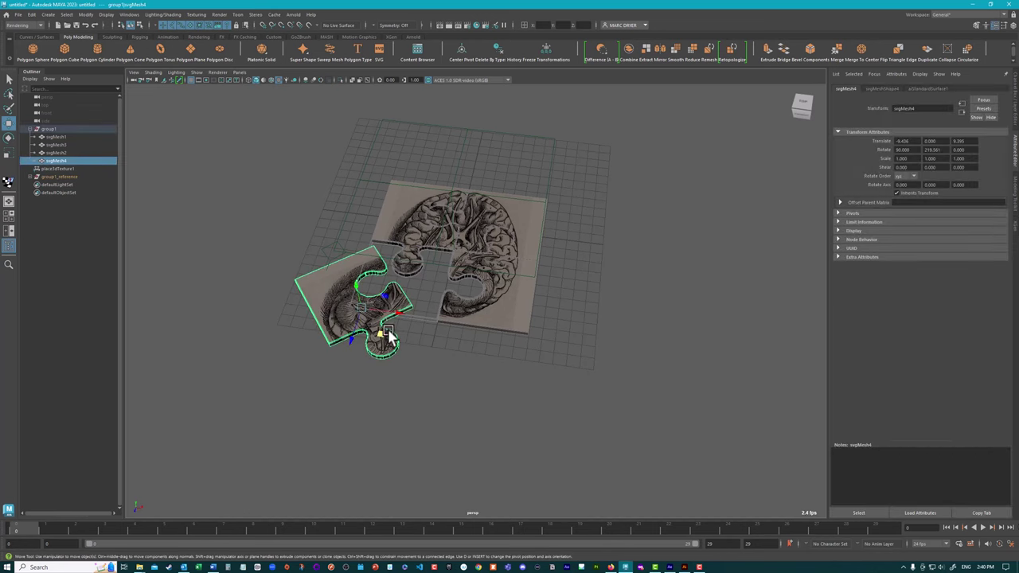
pyautogui.moveTo(384, 338); pyautogui.dragTo(303, 392)
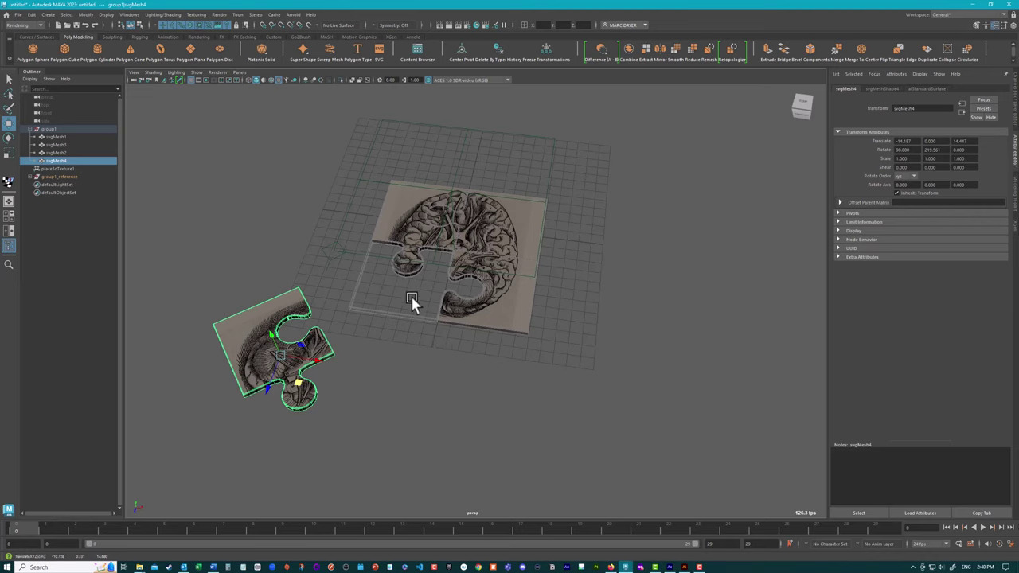
pyautogui.keyDown('alt'); pyautogui.moveTo(458, 352); pyautogui.dragTo(521, 333); pyautogui.keyUp('alt')
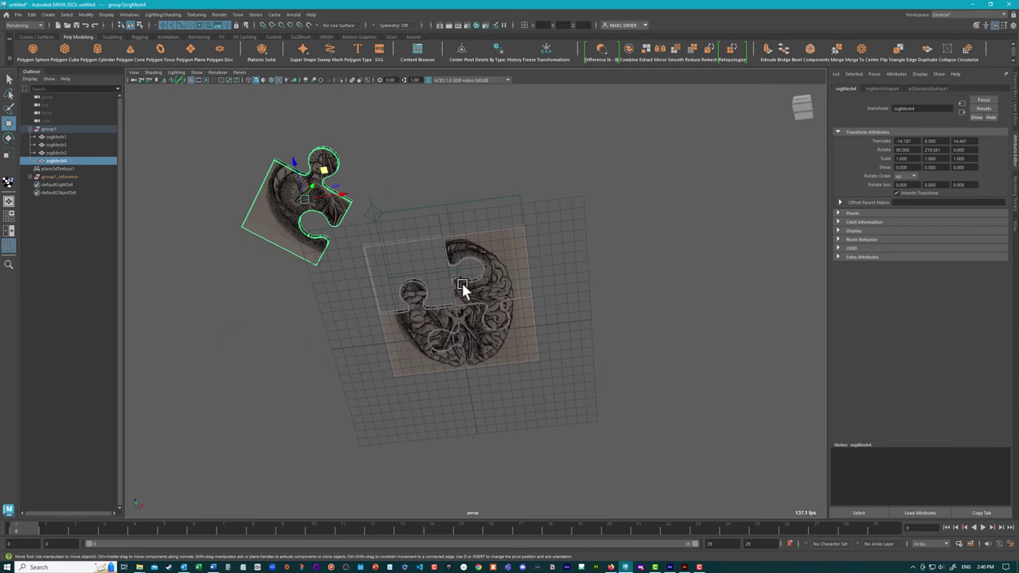
pyautogui.keyDown('alt'); pyautogui.moveTo(457, 342); pyautogui.dragTo(476, 252); pyautogui.keyUp('alt')
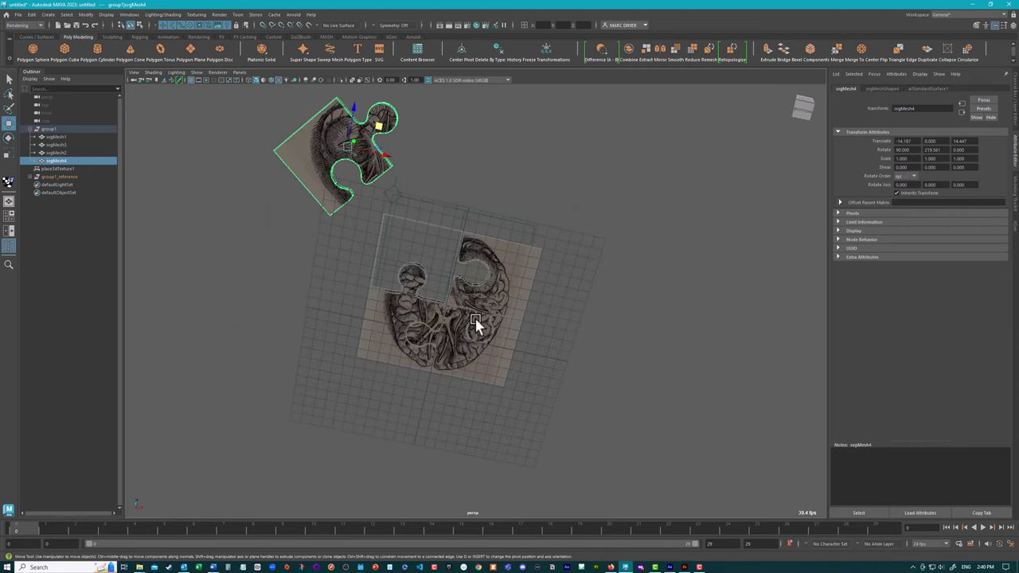
pyautogui.keyDown('alt'); pyautogui.moveTo(512, 329); pyautogui.dragTo(510, 396); pyautogui.keyUp('alt')
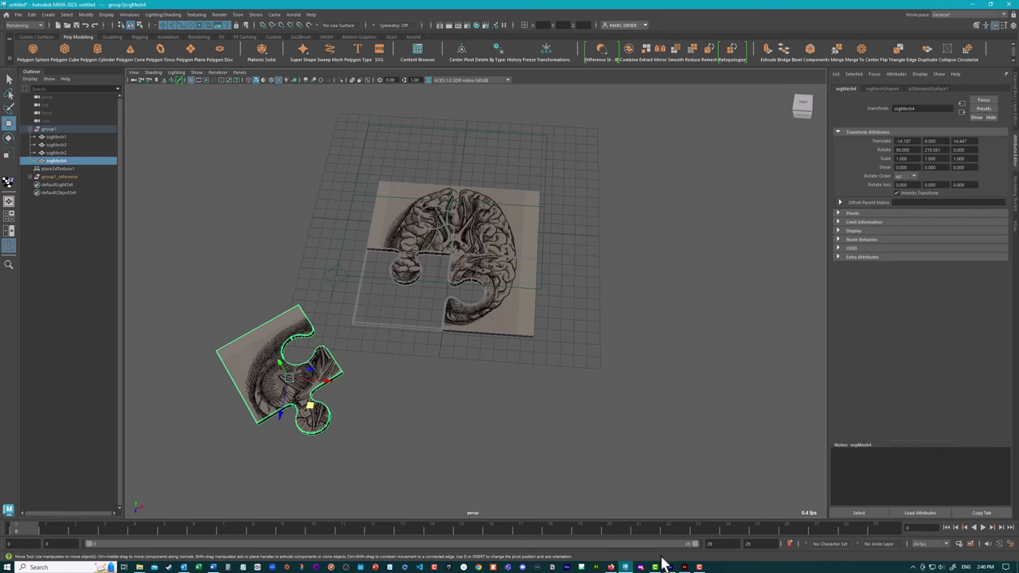
# Step: Bring puzzle.ai forward in Illustrator, maximized, with the puzzle drawing centered
pyautogui.click(689, 564)
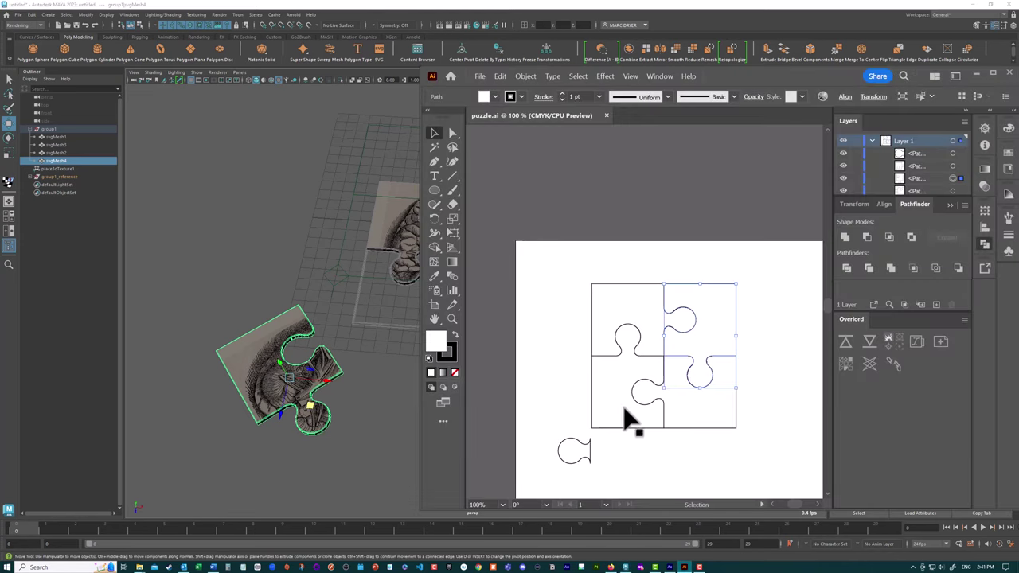
pyautogui.click(993, 73)
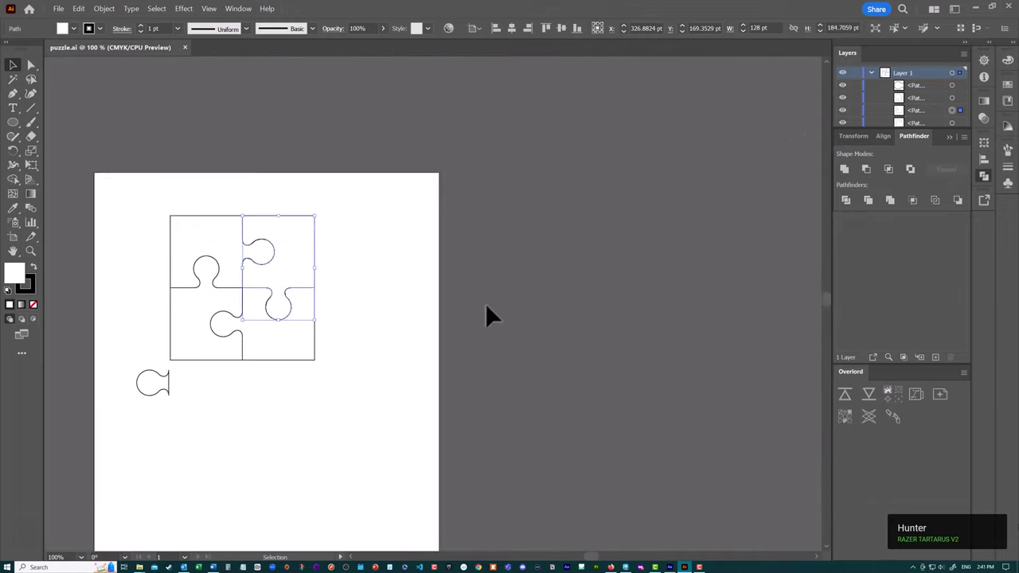
pyautogui.moveTo(492, 316); pyautogui.dragTo(679, 257)
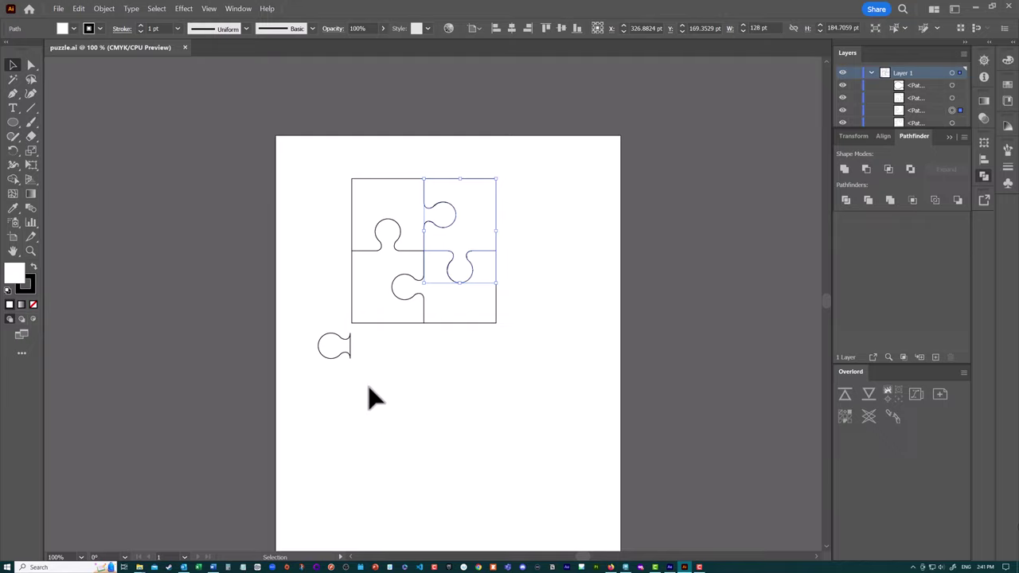
# Step: Rotate the loose knob shape 90° upright below the puzzle grid
pyautogui.click(333, 360)
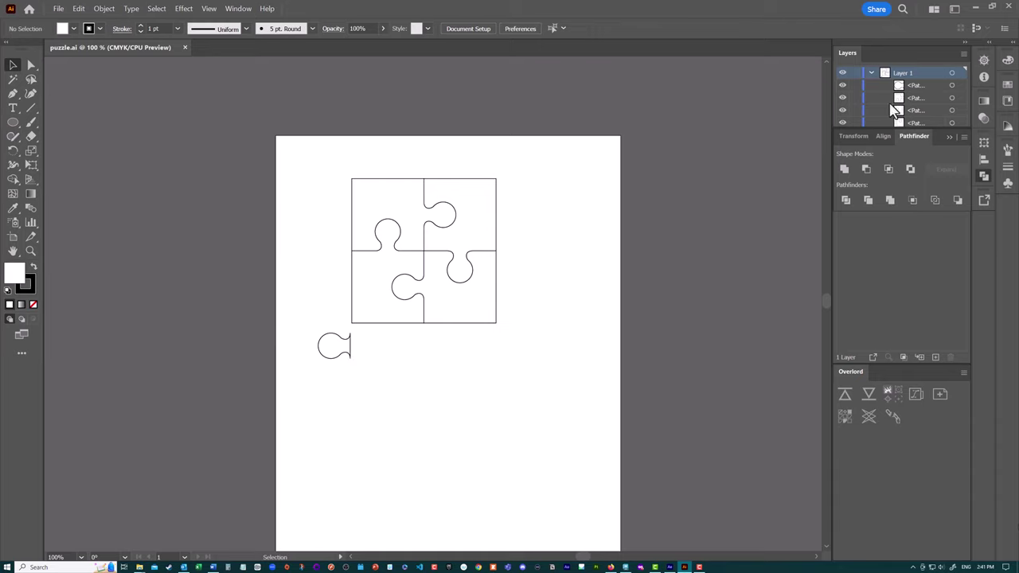
pyautogui.moveTo(443, 377); pyautogui.dragTo(292, 329)
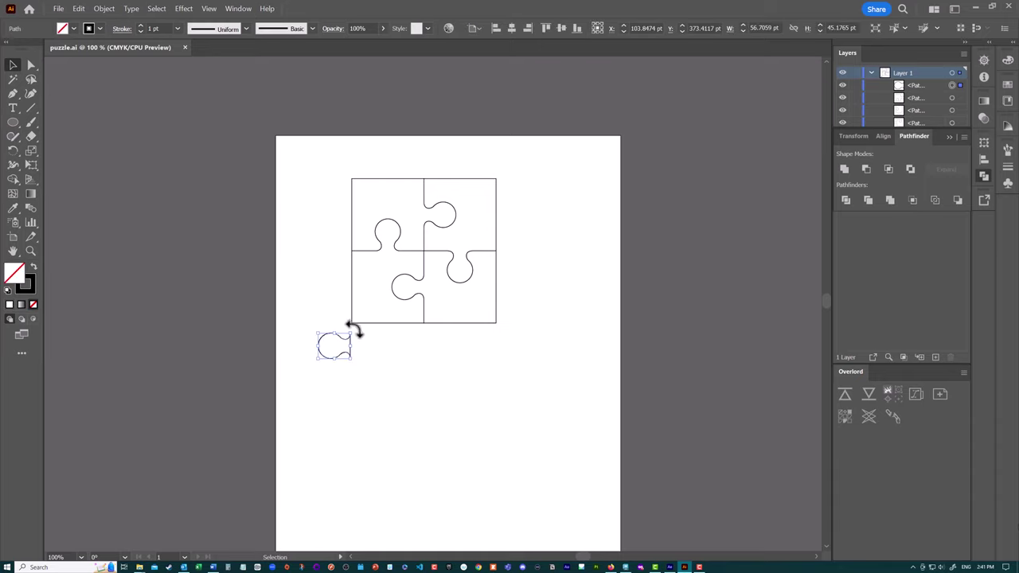
pyautogui.moveTo(353, 328); pyautogui.dragTo(416, 374)
# Step: Draw a square below the puzzle grid with a small circle just above it
pyautogui.click(12, 122)
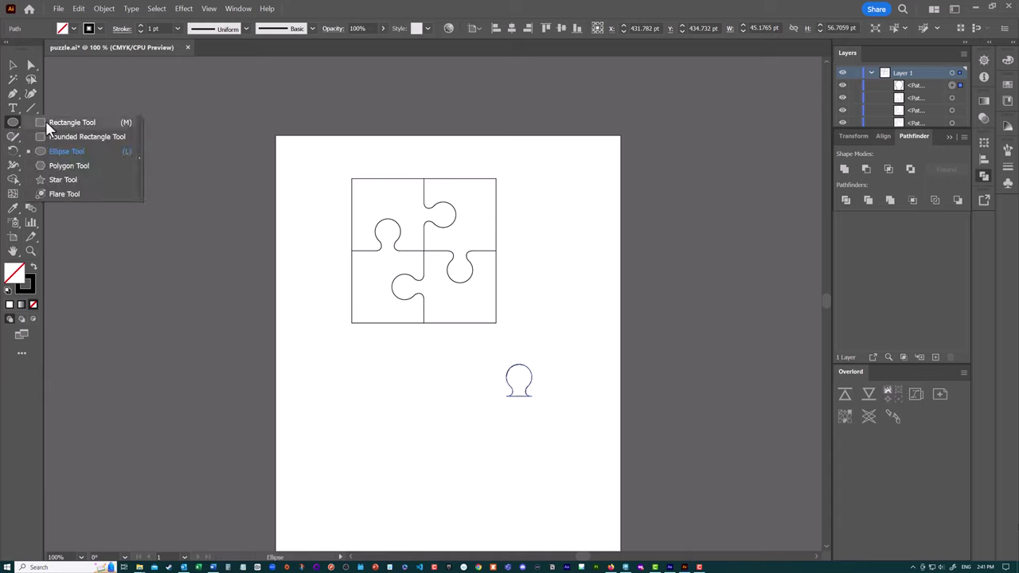
pyautogui.click(48, 124)
pyautogui.moveTo(332, 374); pyautogui.dragTo(391, 443)
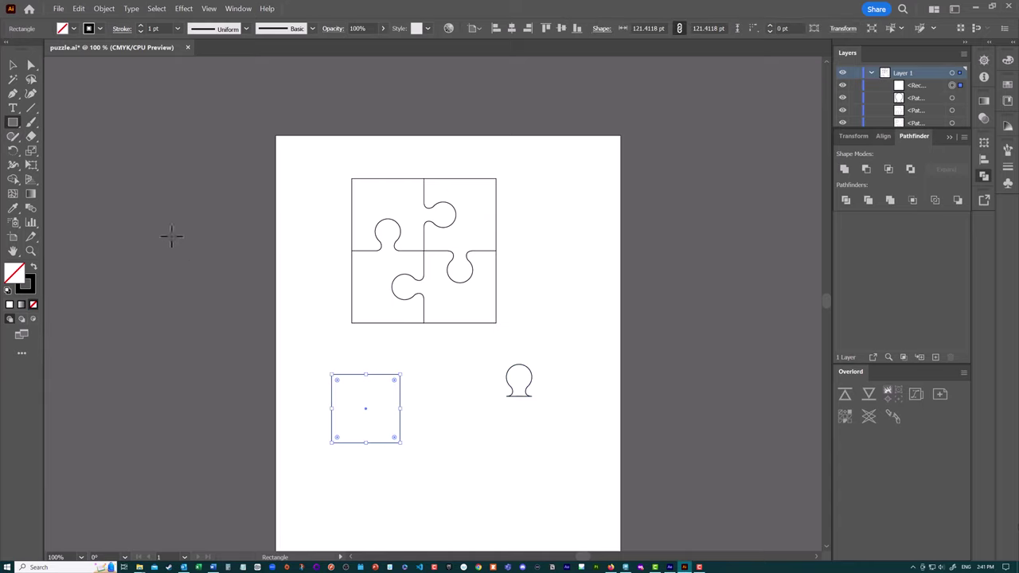
pyautogui.click(13, 122)
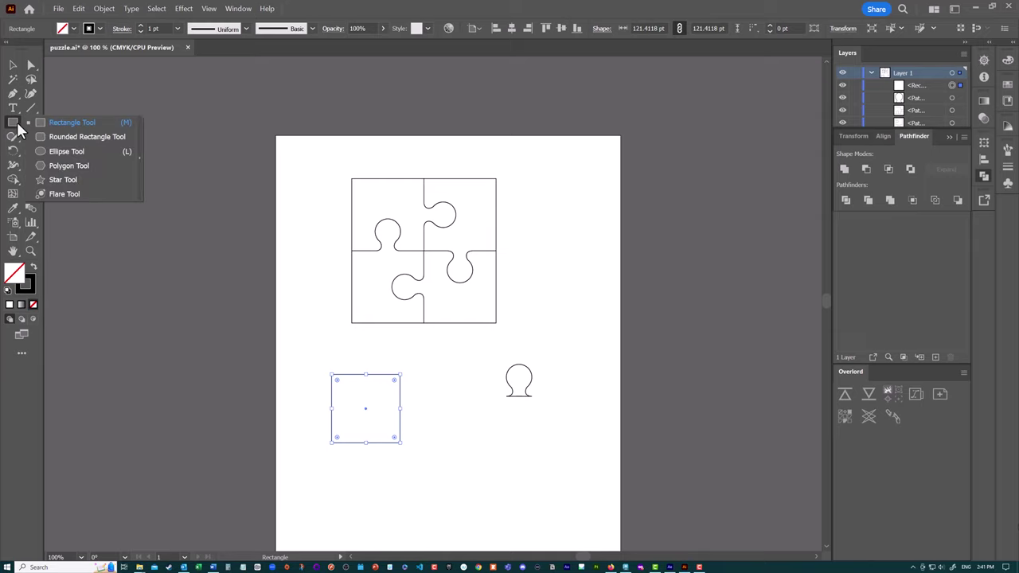
pyautogui.click(62, 151)
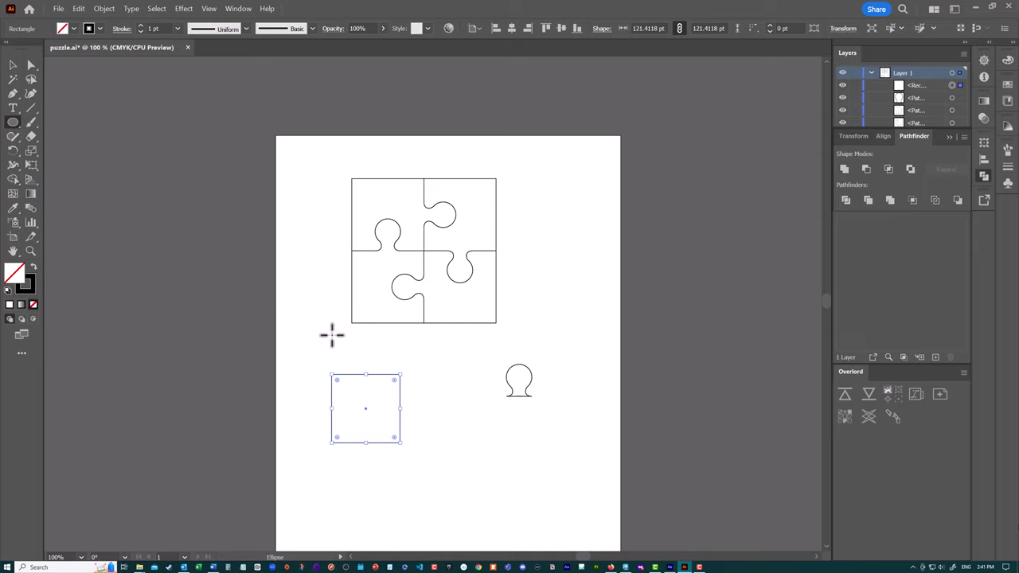
pyautogui.moveTo(366, 355); pyautogui.dragTo(378, 371)
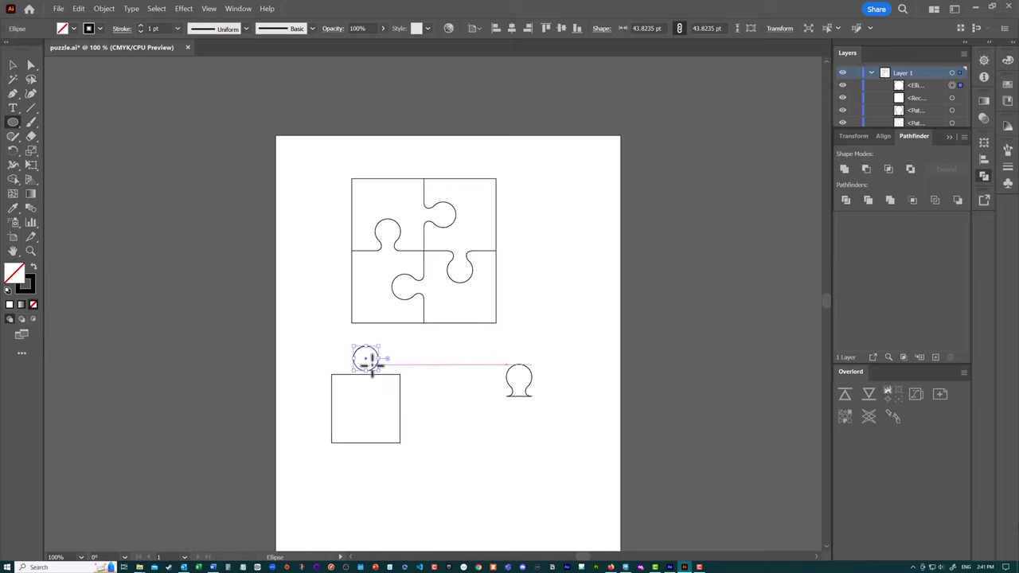
pyautogui.press('w')
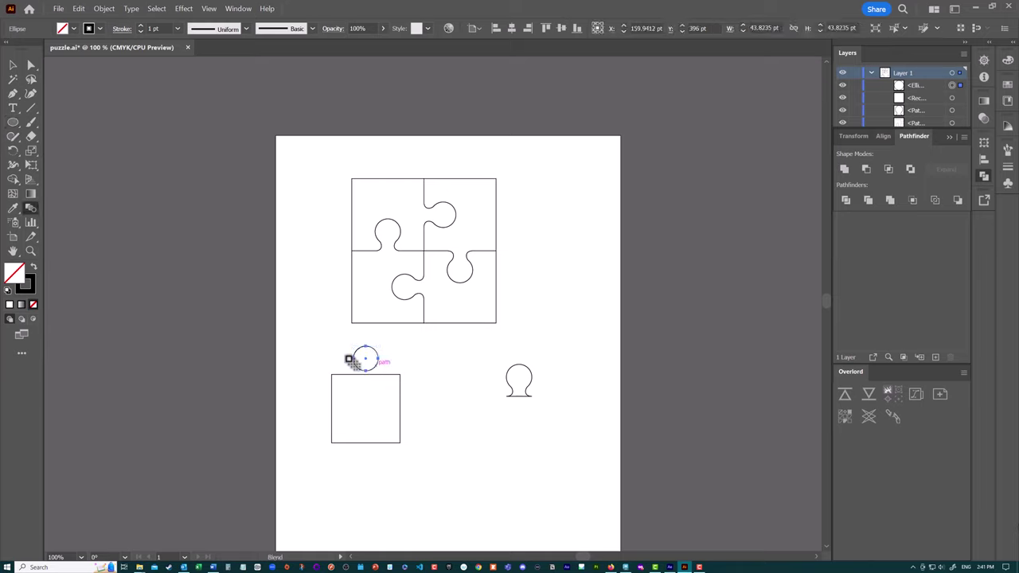
pyautogui.press('v')
pyautogui.moveTo(371, 369); pyautogui.dragTo(366, 363)
# Step: Move the square and circle onto Layer 2 and lock them
pyautogui.keyDown('alt'); pyautogui.scroll(-1, 366, 364); pyautogui.keyUp('alt')
pyautogui.keyDown('alt'); pyautogui.scroll(2, 365, 368); pyautogui.keyUp('alt')
pyautogui.keyDown('alt'); pyautogui.scroll(2, 374, 374); pyautogui.keyUp('alt')
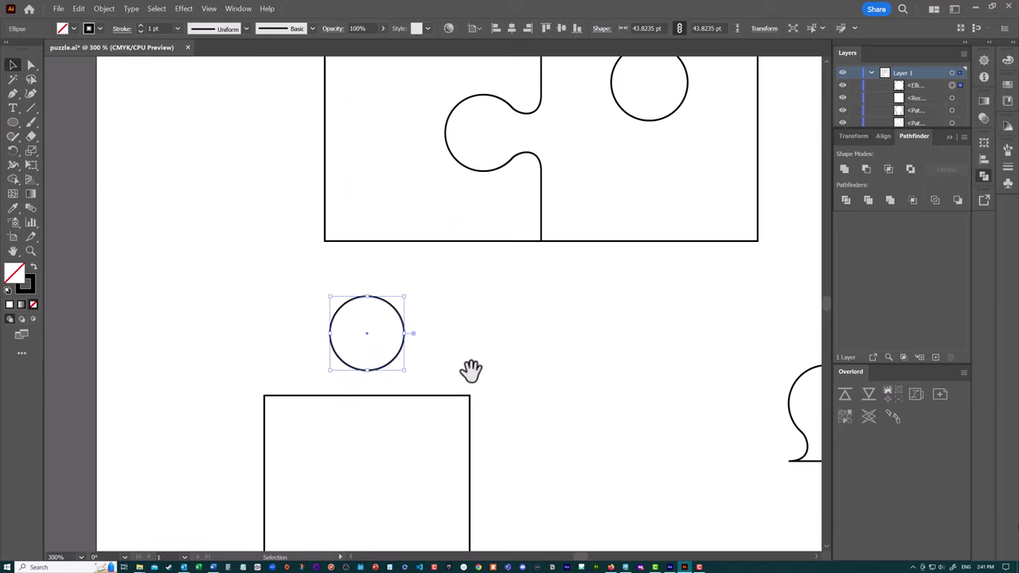
pyautogui.moveTo(470, 368); pyautogui.dragTo(585, 277)
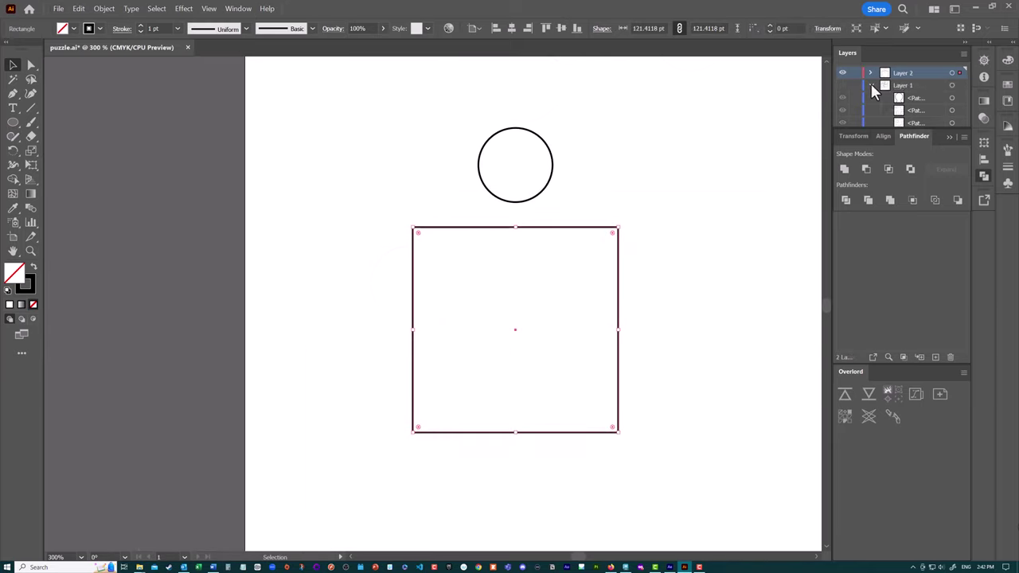
pyautogui.click(870, 73)
pyautogui.click(870, 72)
pyautogui.moveTo(856, 98); pyautogui.dragTo(855, 85)
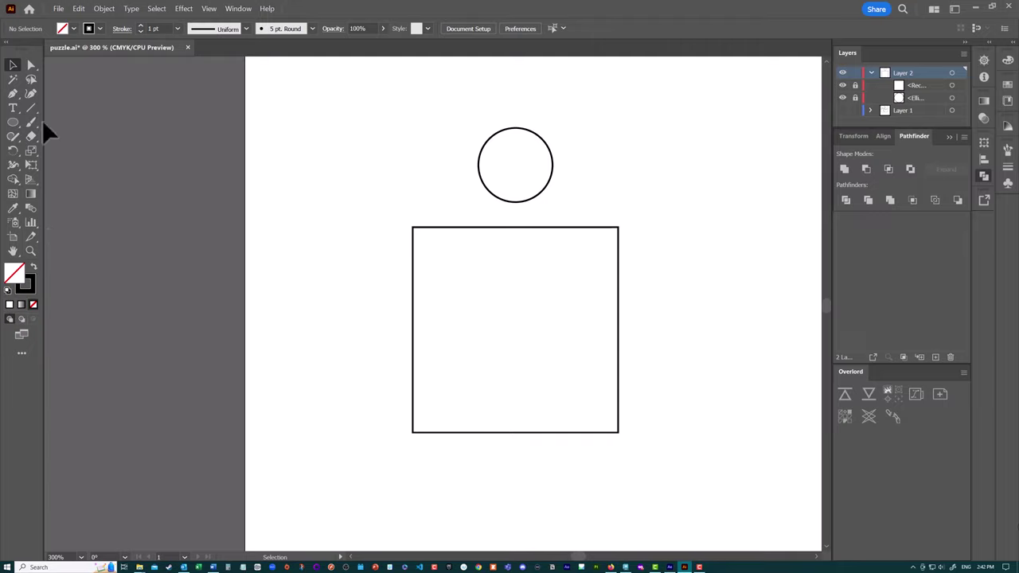
# Step: Draw a curved pen path from the circle's left point down to the square's top edge
pyautogui.click(12, 93)
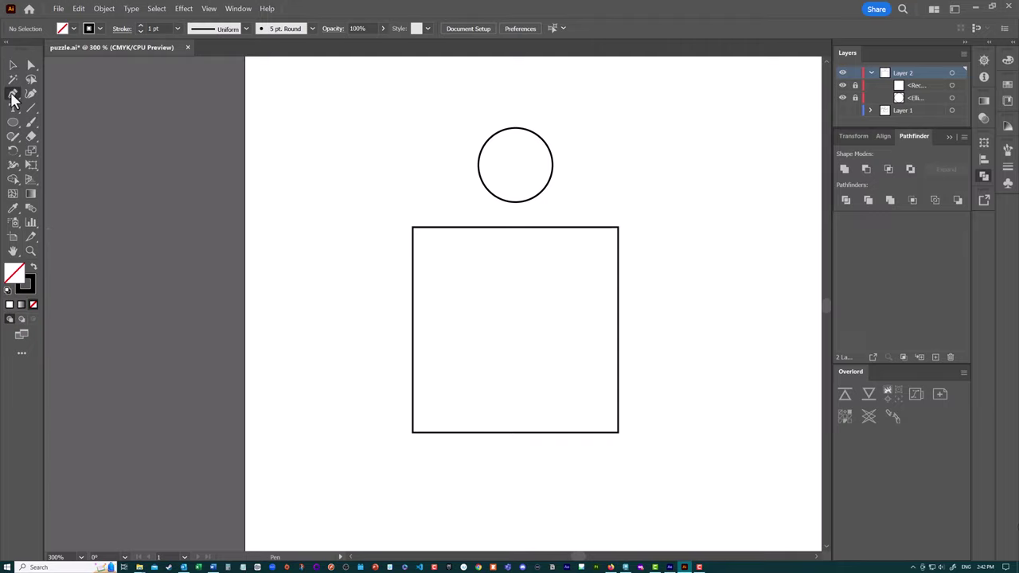
pyautogui.click(478, 169)
pyautogui.hotkey('alt', 'z')
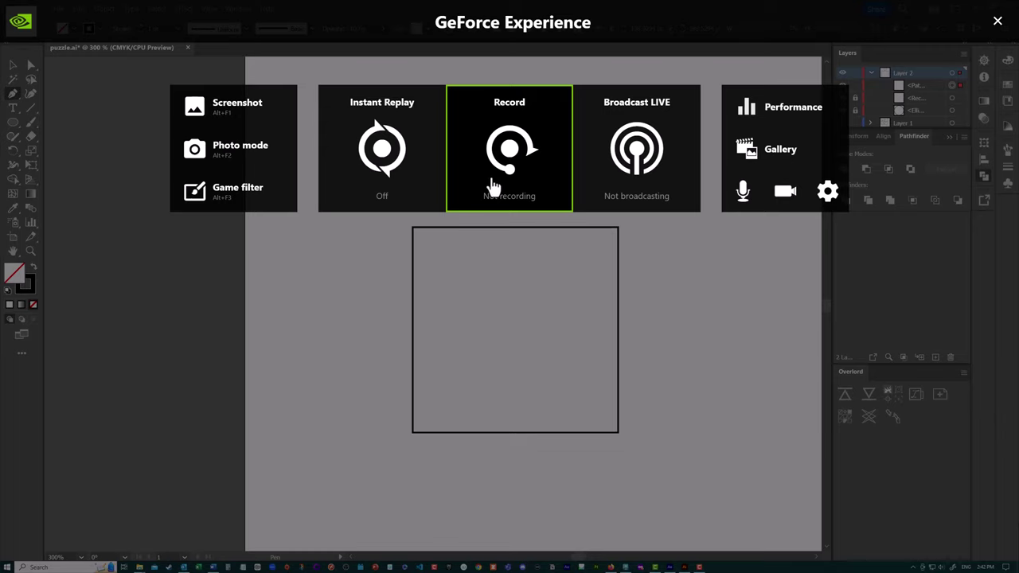
pyautogui.hotkey('alt', 'z')
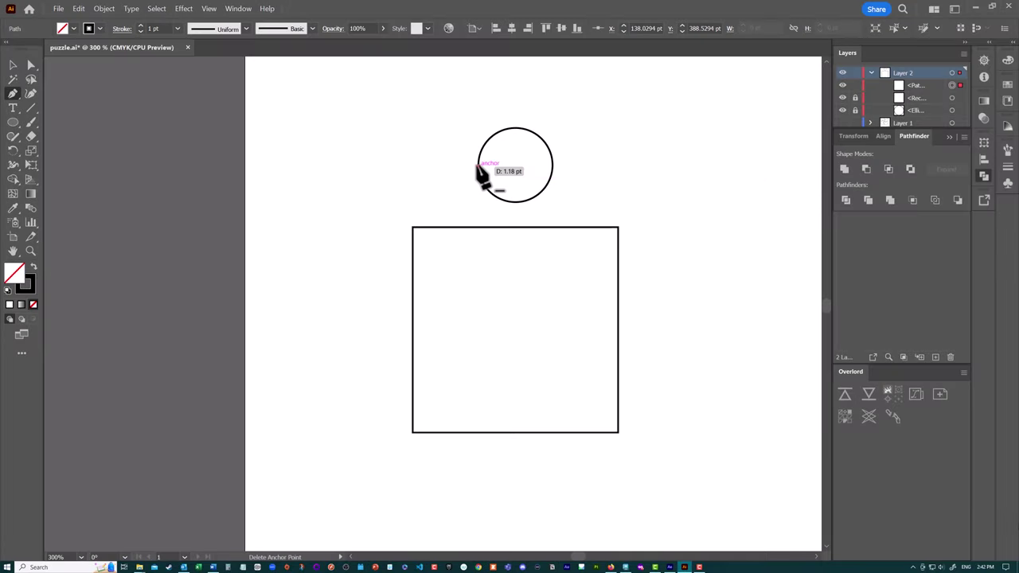
pyautogui.click(478, 168)
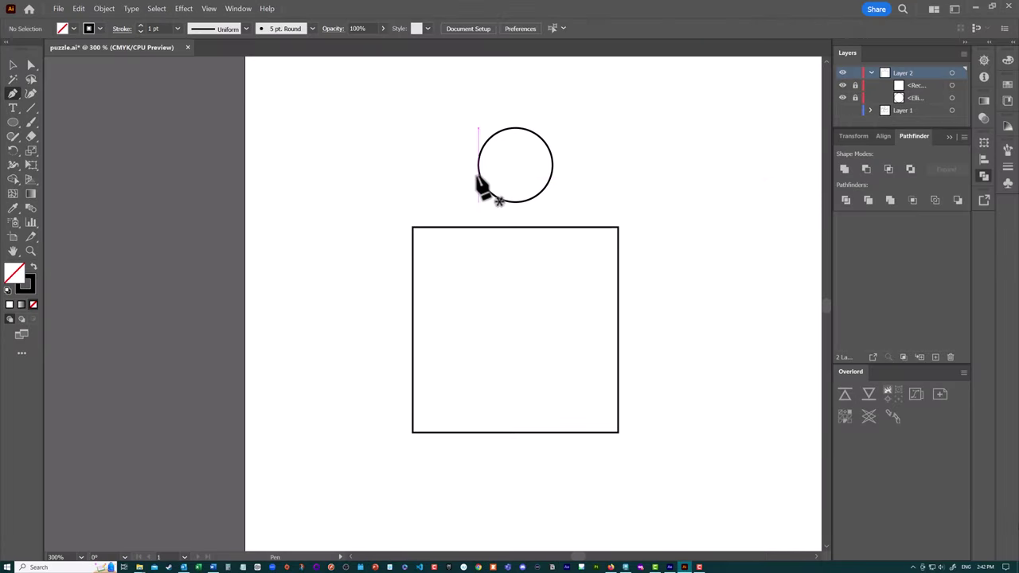
pyautogui.keyDown('shift'); pyautogui.moveTo(478, 168); pyautogui.dragTo(478, 188); pyautogui.keyUp('shift')
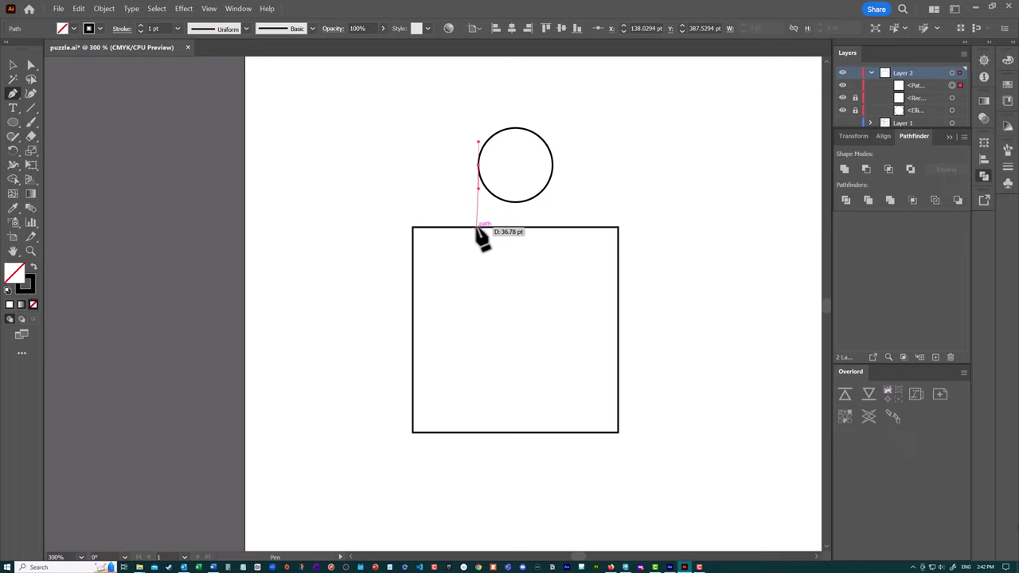
pyautogui.moveTo(479, 228)
pyautogui.keyDown('shift'); pyautogui.mouseDown()
pyautogui.moveTo(446, 228)
pyautogui.moveTo(480, 217)
pyautogui.mouseUp(); pyautogui.keyUp('shift')
pyautogui.press('v')
pyautogui.press('p')
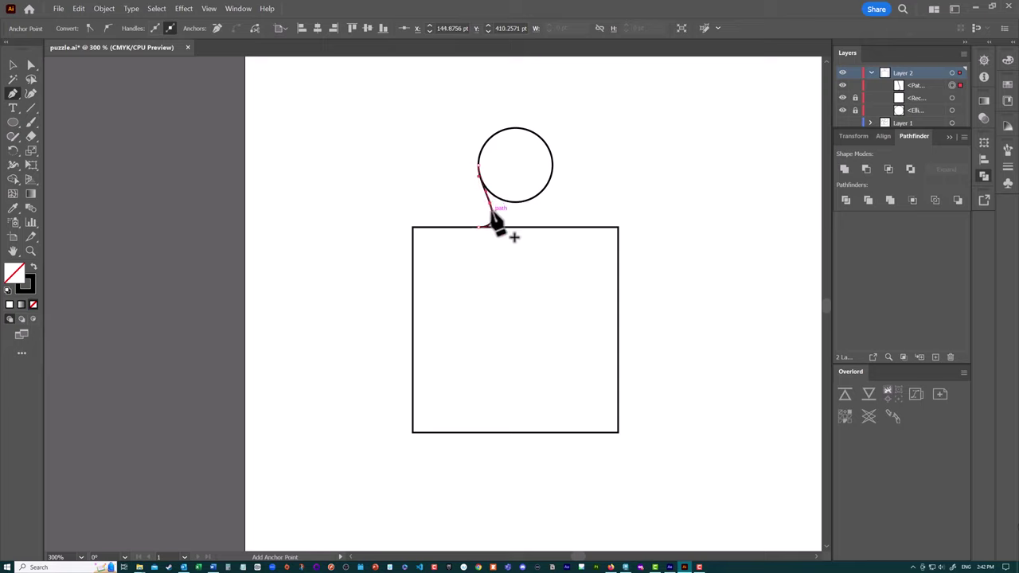
pyautogui.press('Escape')
# Step: Adjust the curve's handles into a smooth S-shape, then deselect it
pyautogui.click(31, 65)
pyautogui.keyDown('alt'); pyautogui.scroll(1, 522, 207); pyautogui.keyUp('alt')
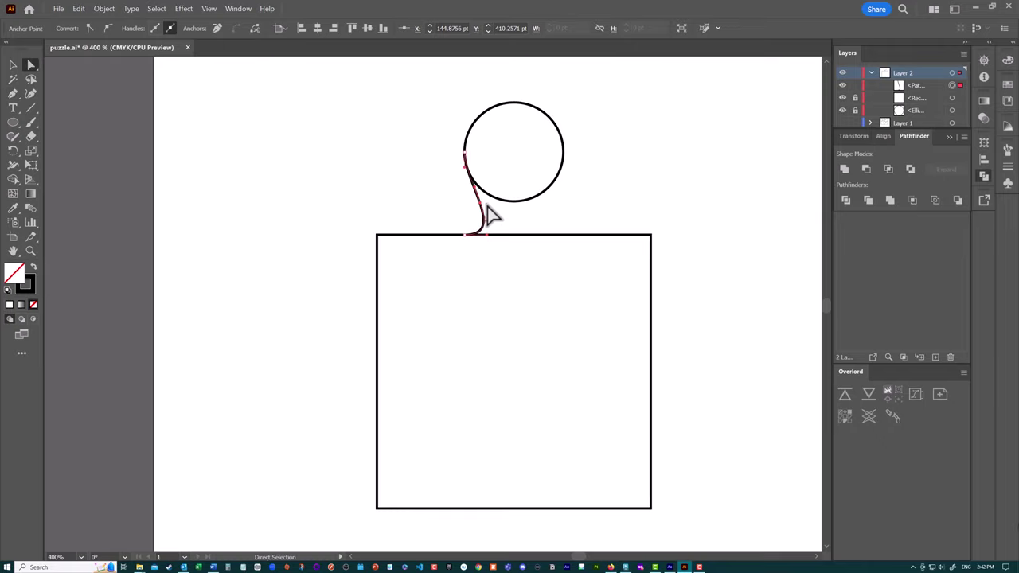
pyautogui.moveTo(483, 210); pyautogui.dragTo(492, 225)
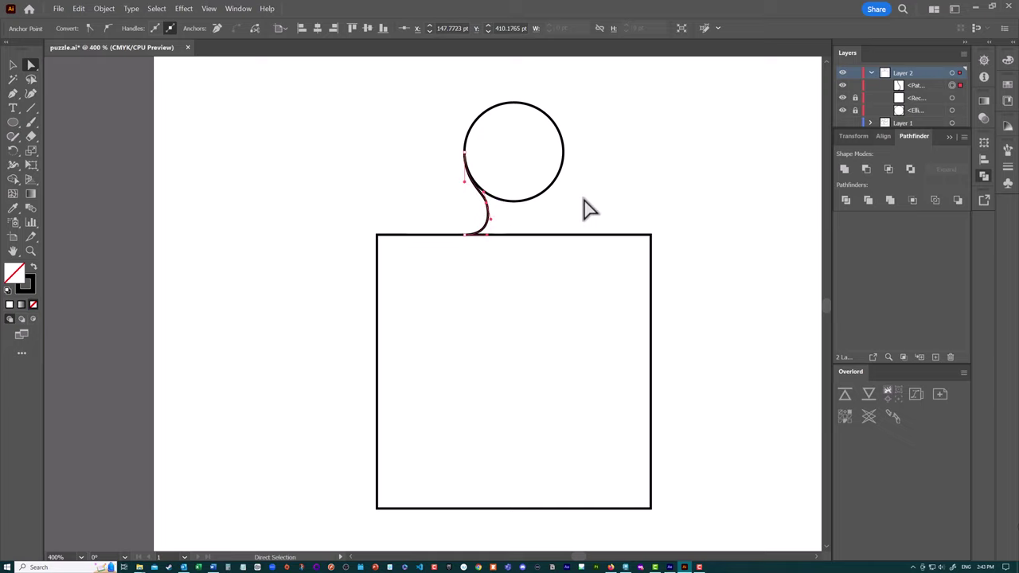
pyautogui.click(13, 65)
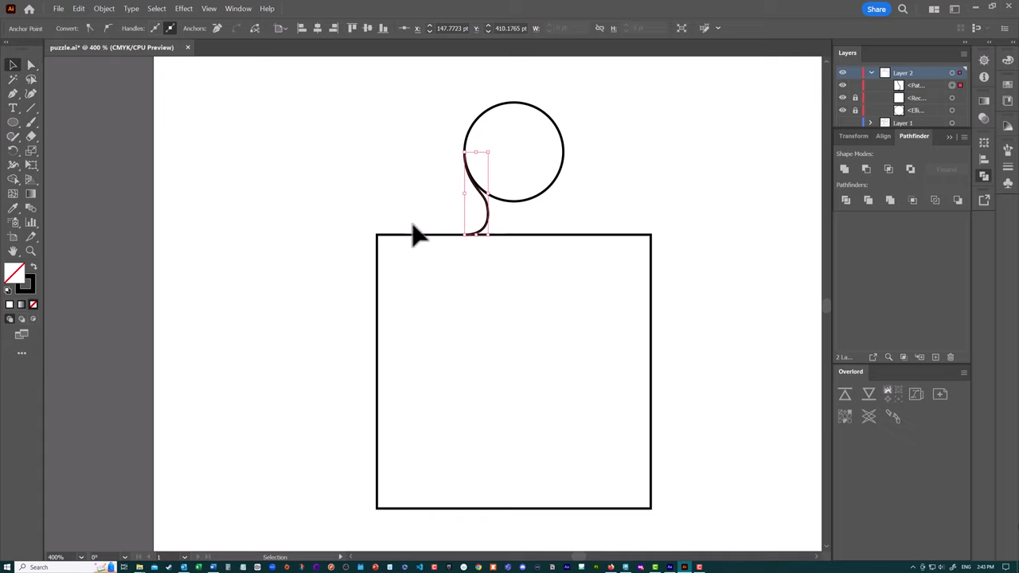
pyautogui.click(450, 229)
# Step: Reflect a copy of the S-curve across the vertical axis and place it on the circle's right side
pyautogui.click(487, 229)
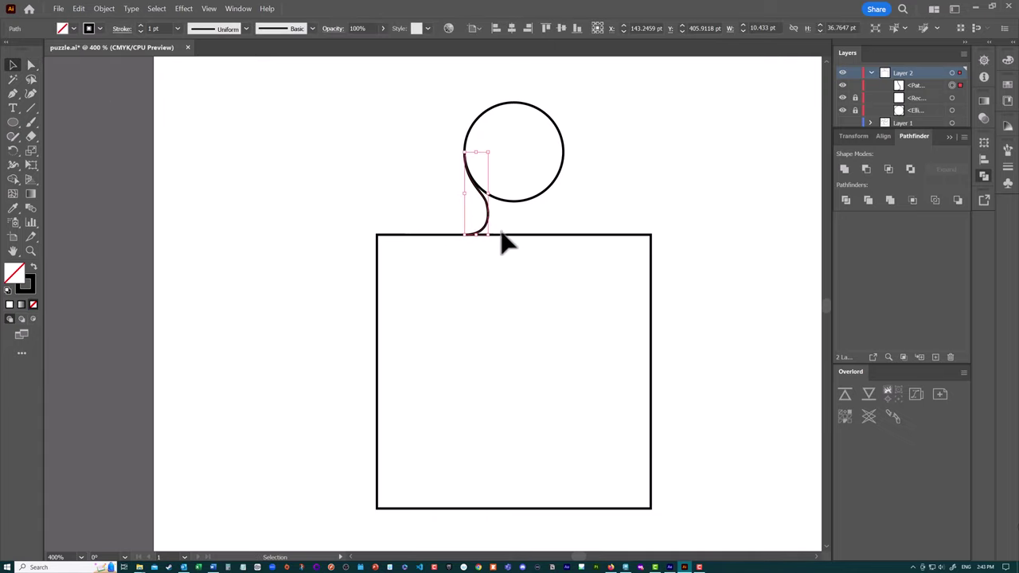
pyautogui.click(103, 8)
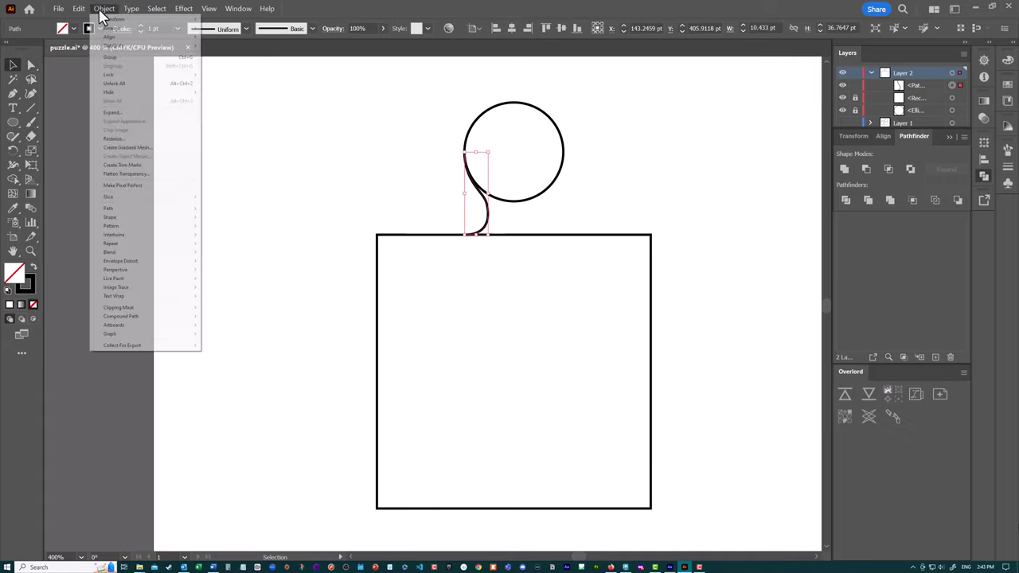
pyautogui.moveTo(111, 21)
pyautogui.click(235, 48)
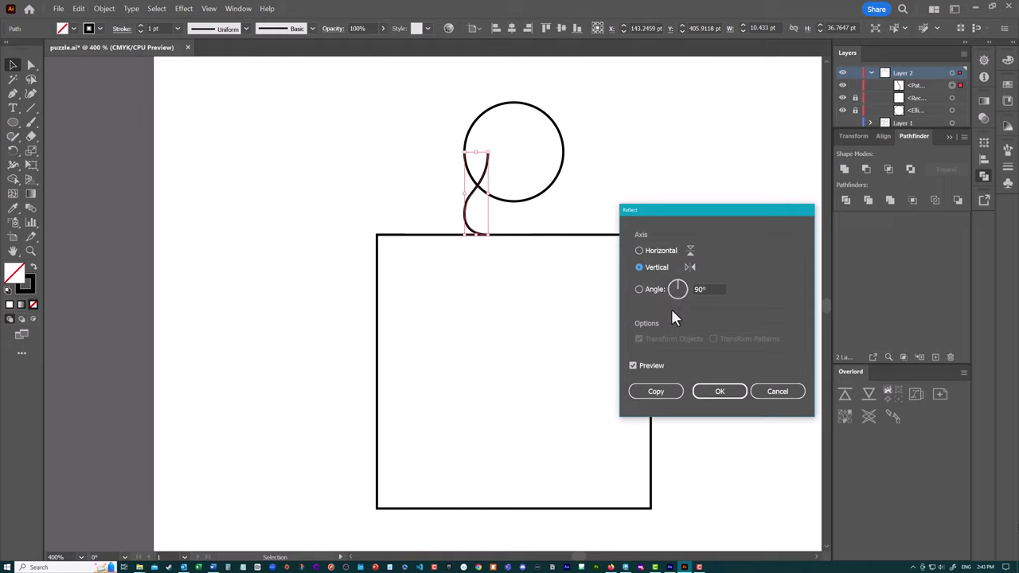
pyautogui.click(663, 396)
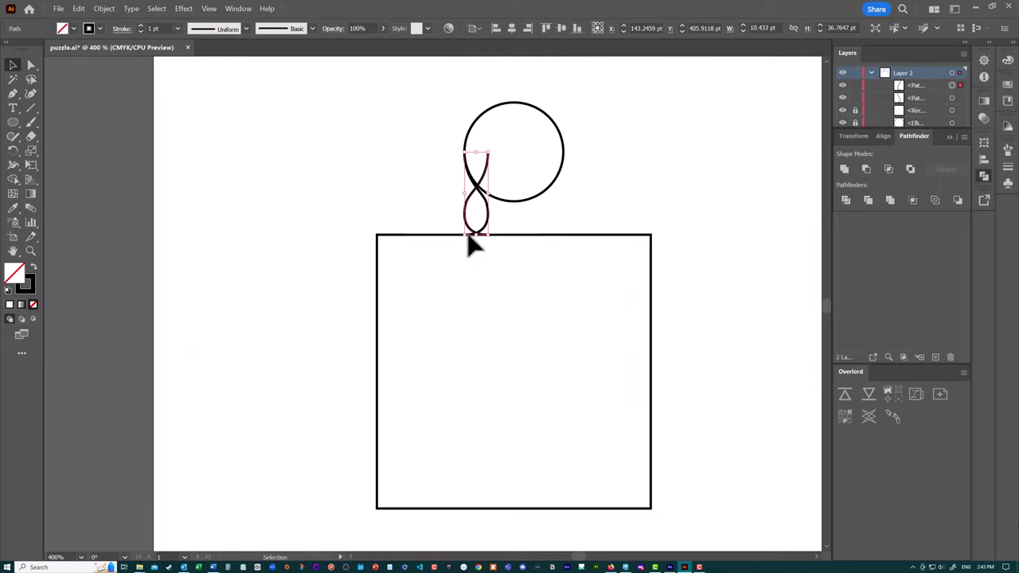
pyautogui.moveTo(467, 225); pyautogui.dragTo(556, 236)
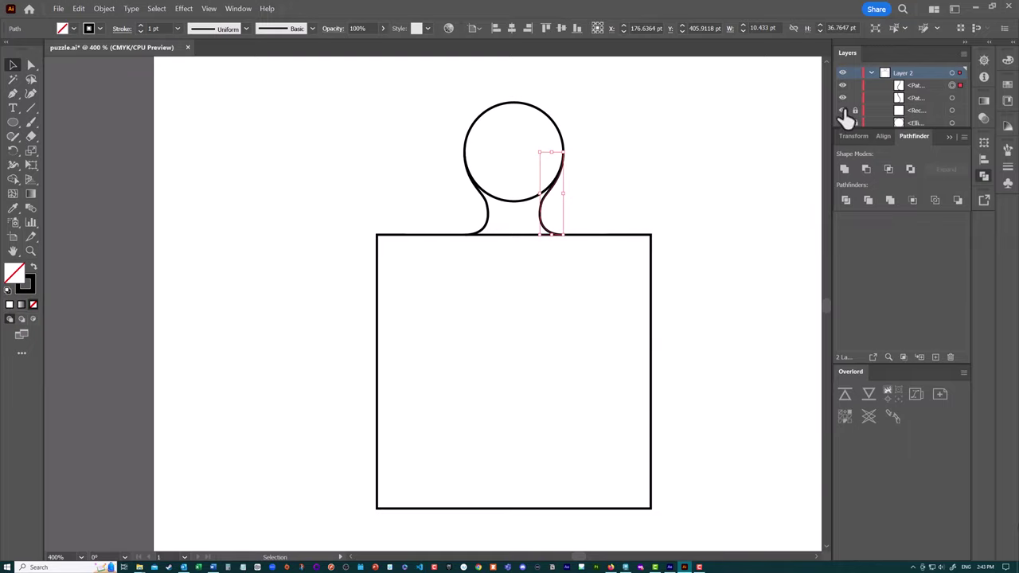
# Step: Hide the square and circle, then join the two curves' top end points
pyautogui.moveTo(842, 111); pyautogui.dragTo(844, 127)
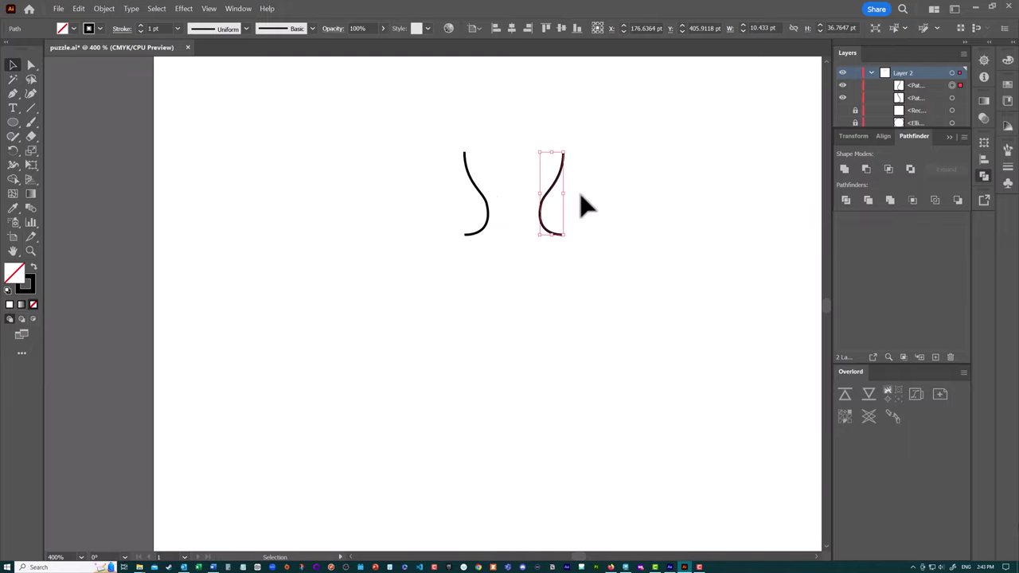
pyautogui.click(611, 198)
pyautogui.rightClick(461, 170)
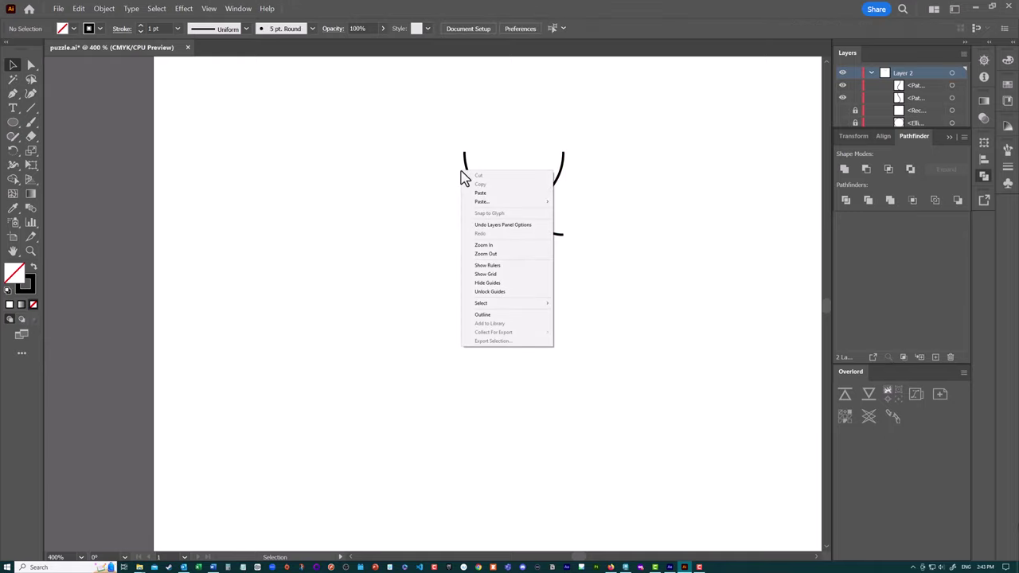
pyautogui.click(438, 167)
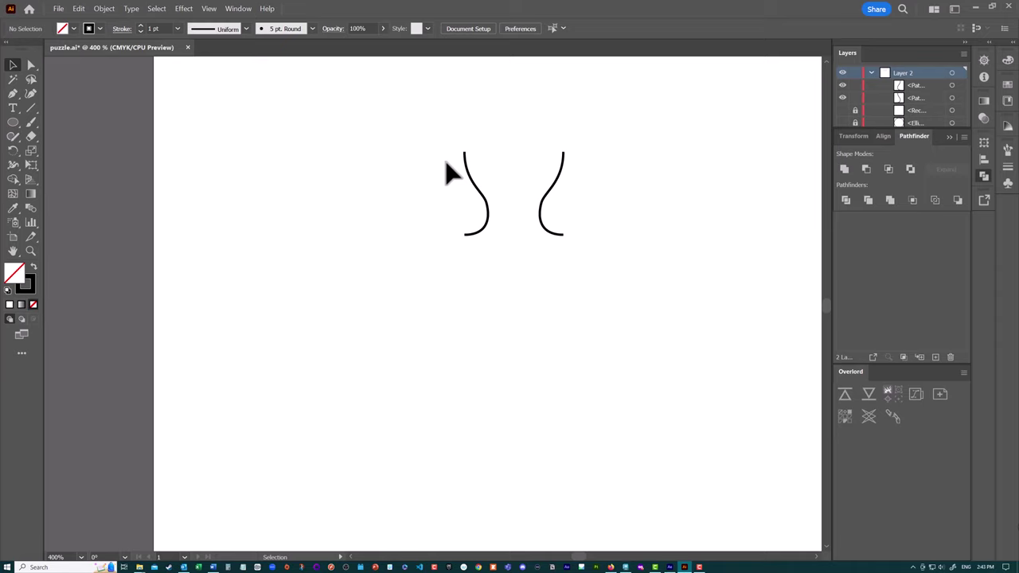
pyautogui.press('a')
pyautogui.moveTo(454, 132); pyautogui.dragTo(597, 181)
pyautogui.moveTo(440, 118); pyautogui.dragTo(593, 164)
pyautogui.click(104, 8)
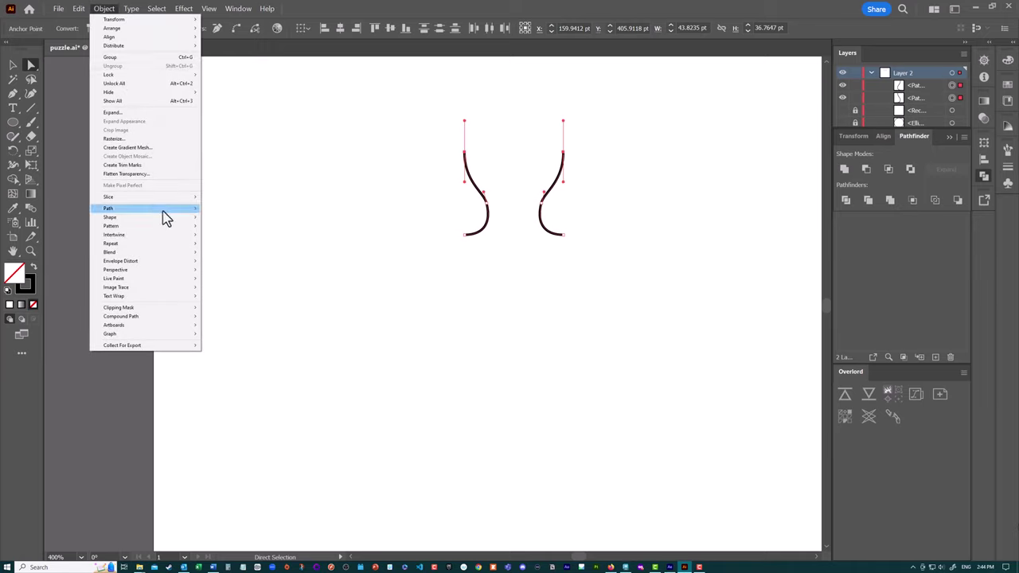
pyautogui.moveTo(165, 216)
pyautogui.click(218, 208)
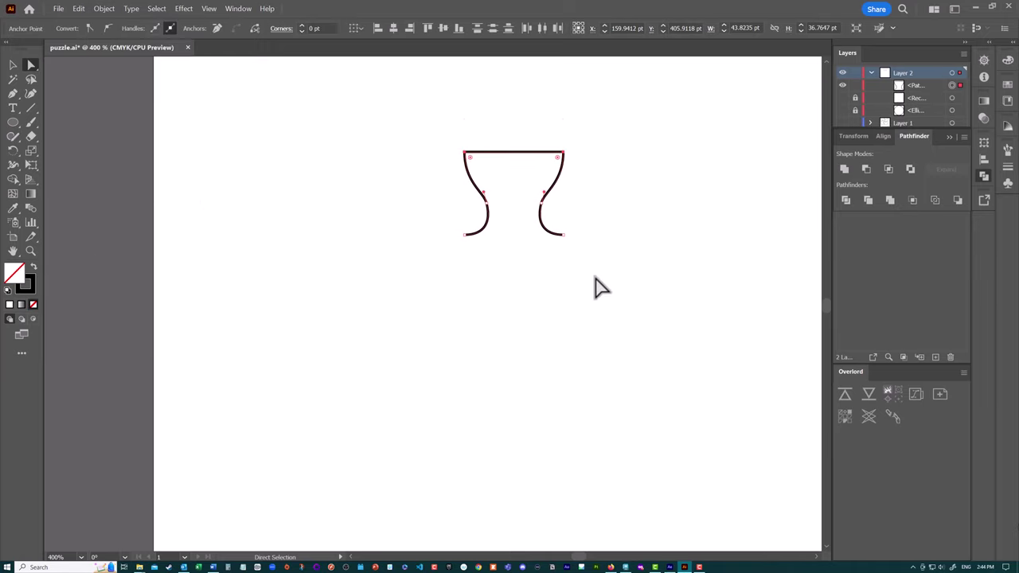
# Step: Join the curves' bottom end points to close the neck shape
pyautogui.moveTo(589, 271); pyautogui.dragTo(409, 221)
pyautogui.click(105, 9)
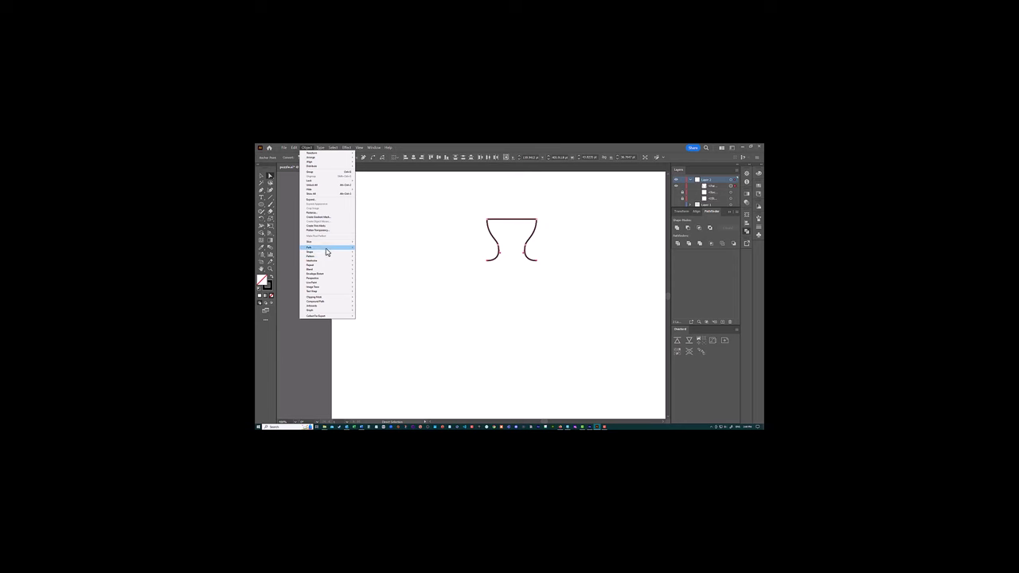
pyautogui.moveTo(326, 249)
pyautogui.click(363, 248)
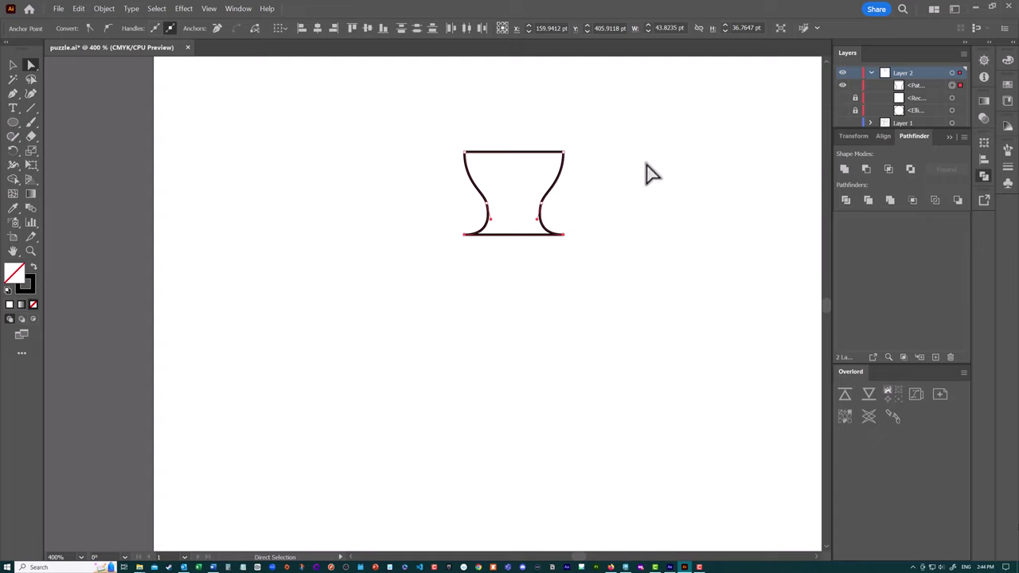
# Step: Show the circle again and select it together with the neck shape
pyautogui.scroll(1, 717, 143)
pyautogui.click(842, 110)
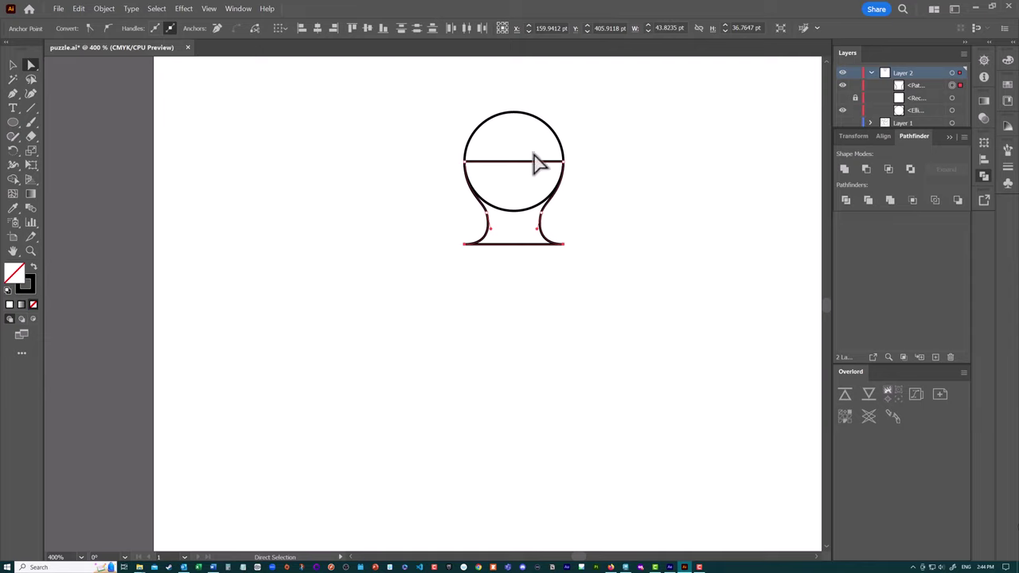
pyautogui.moveTo(424, 96); pyautogui.dragTo(612, 286)
pyautogui.click(13, 64)
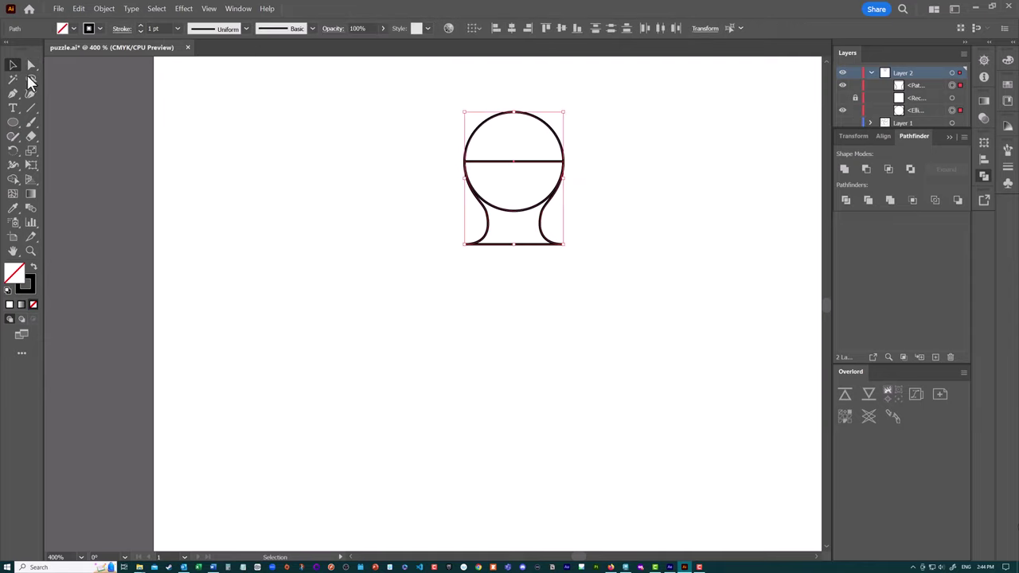
pyautogui.moveTo(422, 99); pyautogui.dragTo(673, 316)
# Step: Unite the circle and neck into one knob and show the square again
pyautogui.click(844, 169)
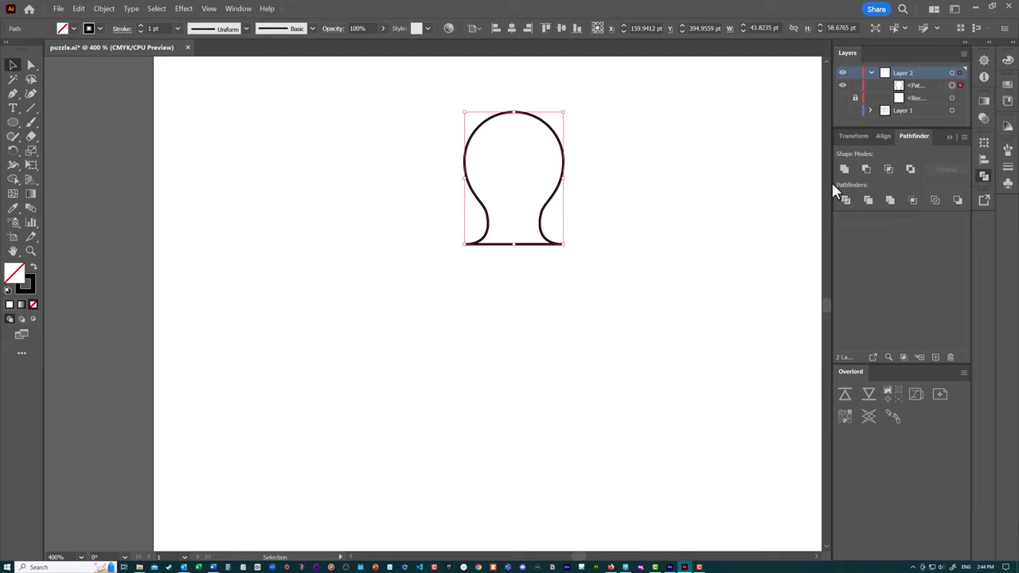
pyautogui.click(842, 97)
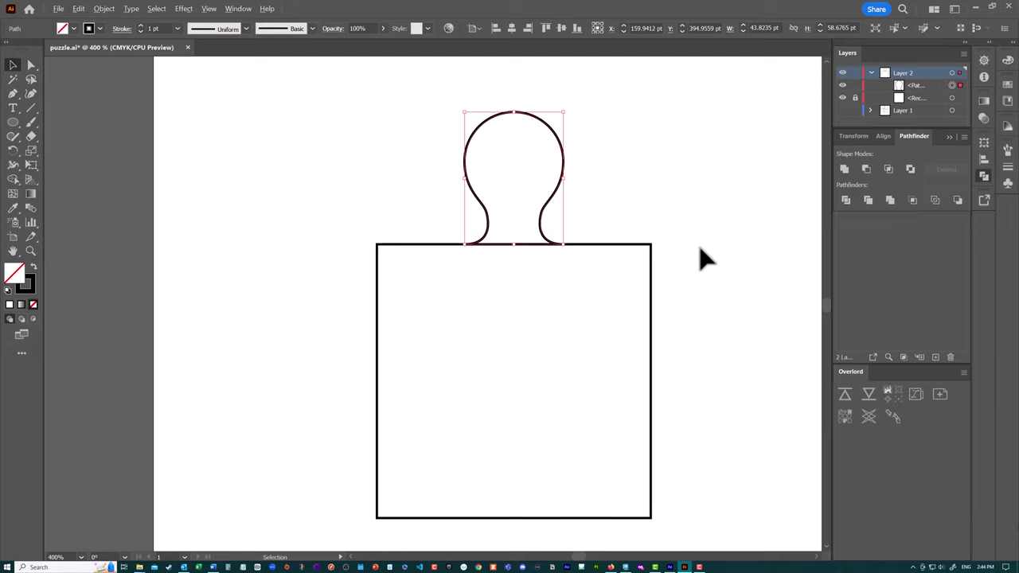
pyautogui.keyDown('alt'); pyautogui.scroll(1, 704, 258); pyautogui.keyUp('alt')
pyautogui.keyDown('alt'); pyautogui.scroll(-2, 661, 238); pyautogui.keyUp('alt')
# Step: Duplicate the knob, rotate the copy 90° and place it inside the square's right edge
pyautogui.keyDown('alt'); pyautogui.moveTo(570, 213); pyautogui.dragTo(744, 285); pyautogui.keyUp('alt')
pyautogui.moveTo(748, 212); pyautogui.dragTo(657, 222)
pyautogui.moveTo(726, 299); pyautogui.dragTo(613, 380)
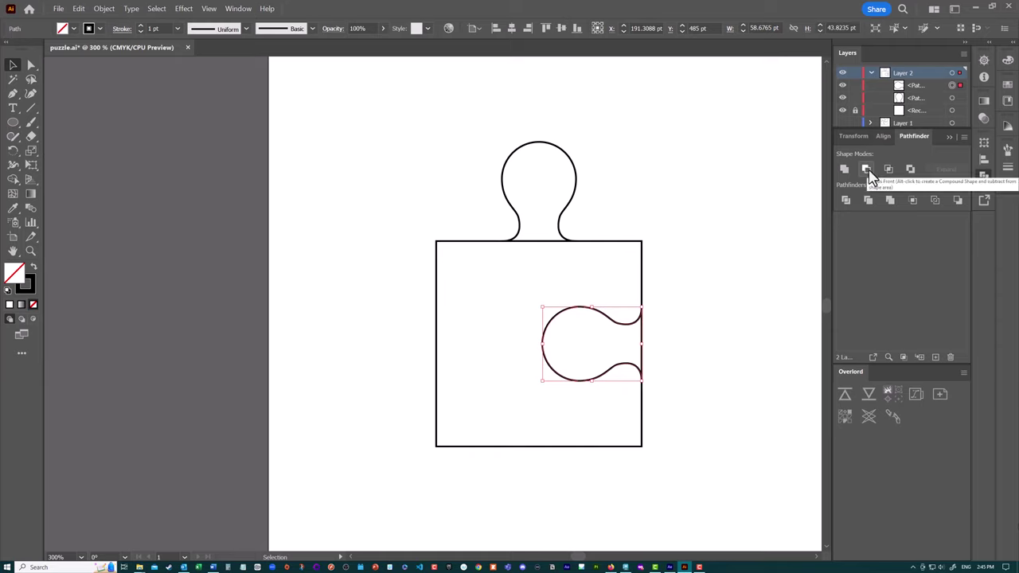
# Step: Subtract the side knob from the square with Minus Front, then unite the top knob into it
pyautogui.click(702, 309)
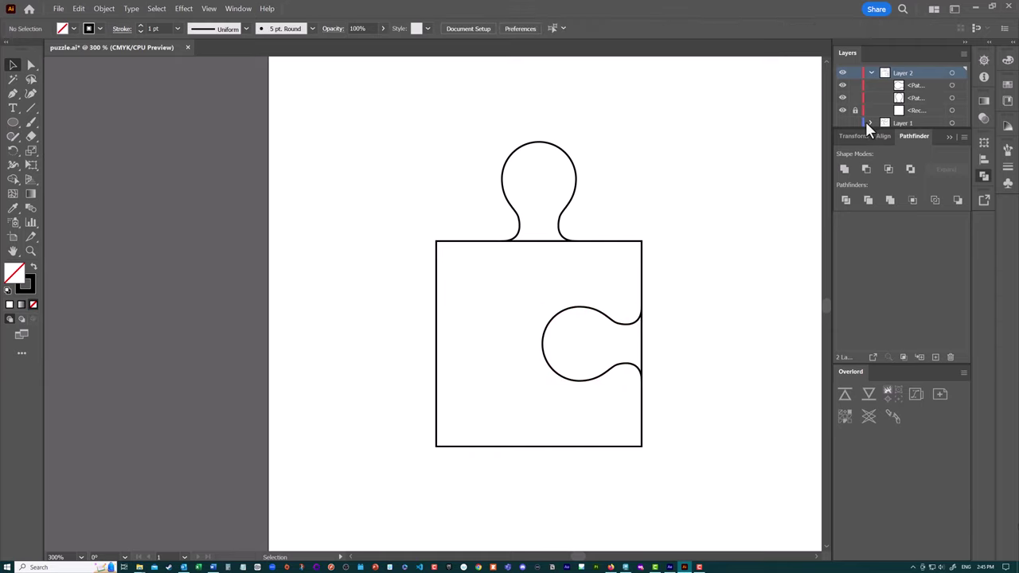
pyautogui.moveTo(689, 325); pyautogui.dragTo(556, 458)
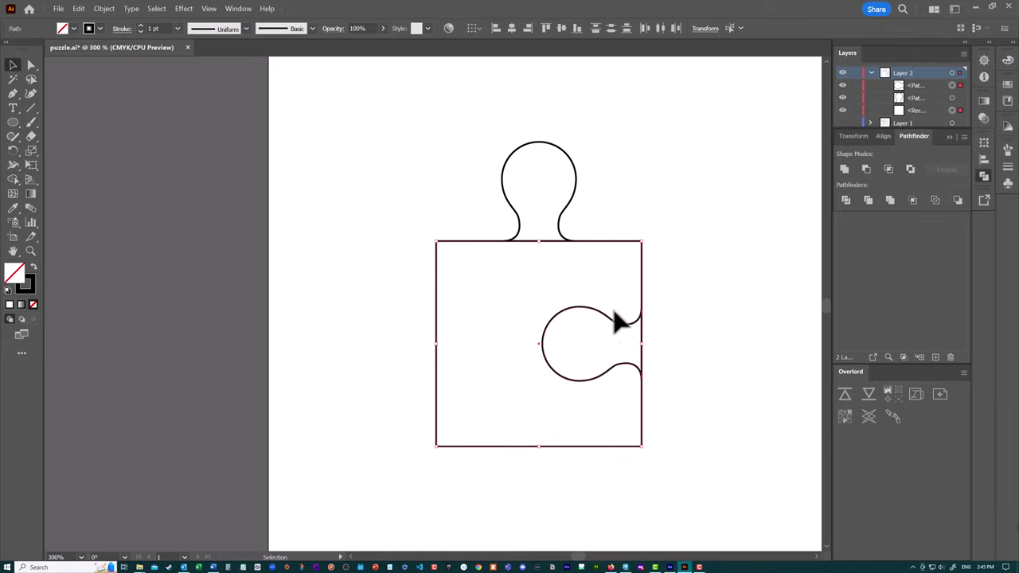
pyautogui.click(864, 170)
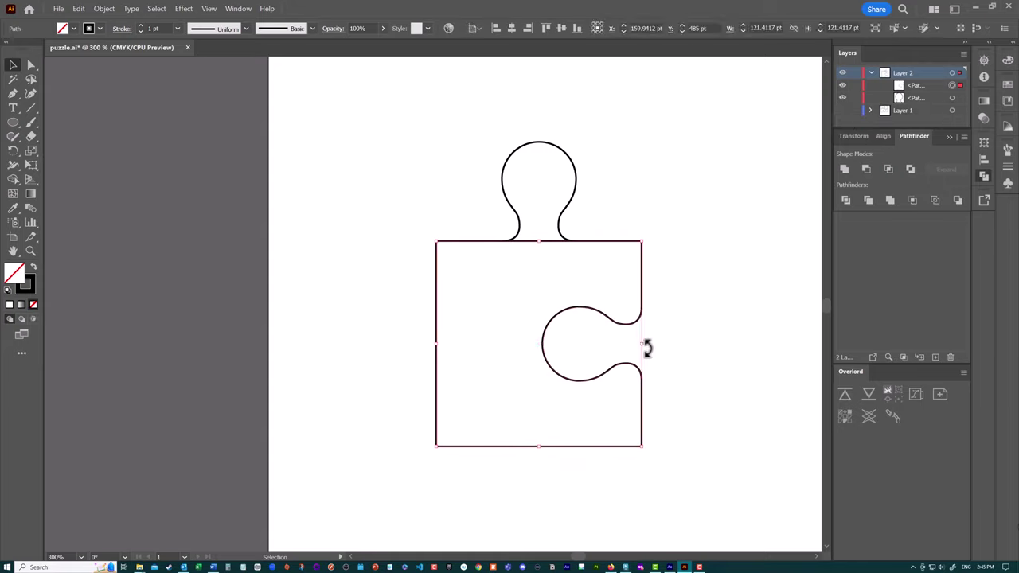
pyautogui.moveTo(471, 154); pyautogui.dragTo(569, 296)
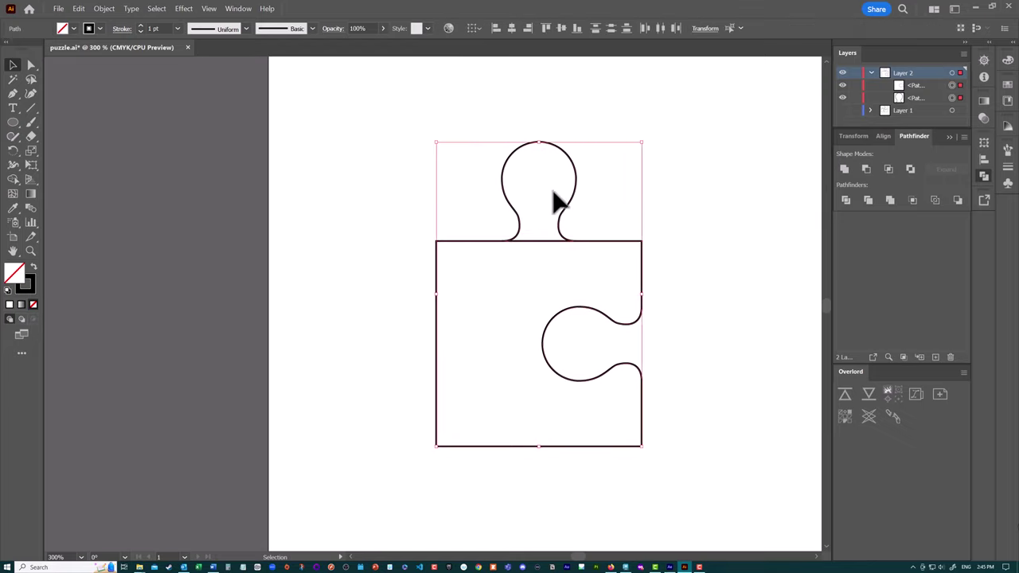
pyautogui.click(845, 170)
pyautogui.click(725, 244)
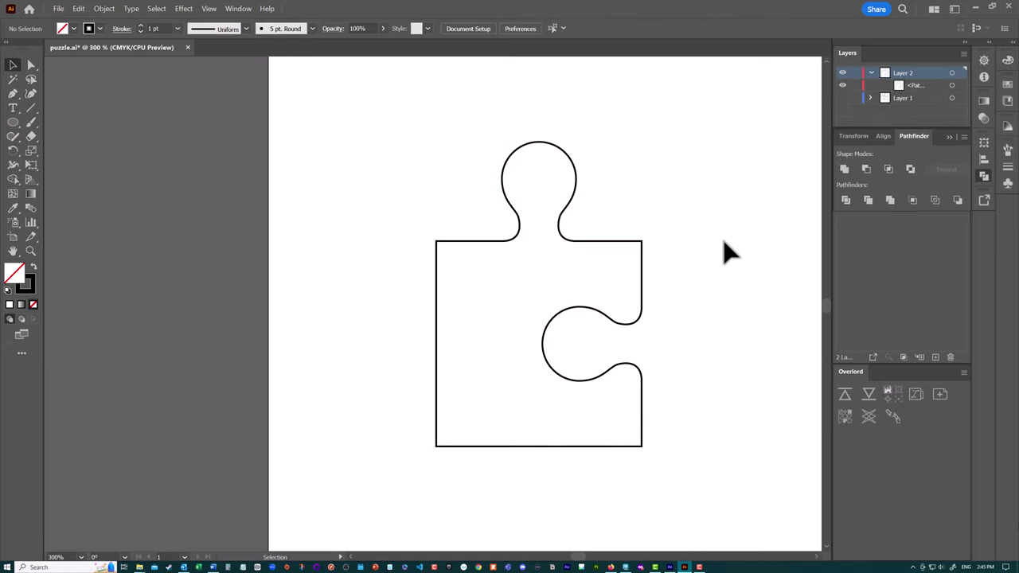
# Step: Save the Illustrator file and inspect the finished piece's anchor points
pyautogui.keyDown('alt'); pyautogui.scroll(-1, 723, 242); pyautogui.keyUp('alt')
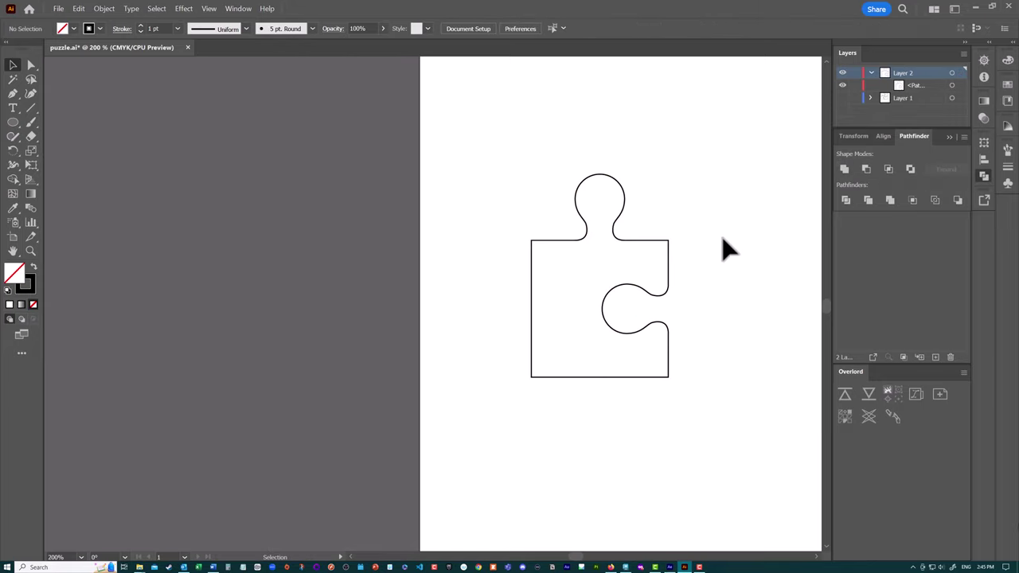
pyautogui.hotkey('ctrl', 's')
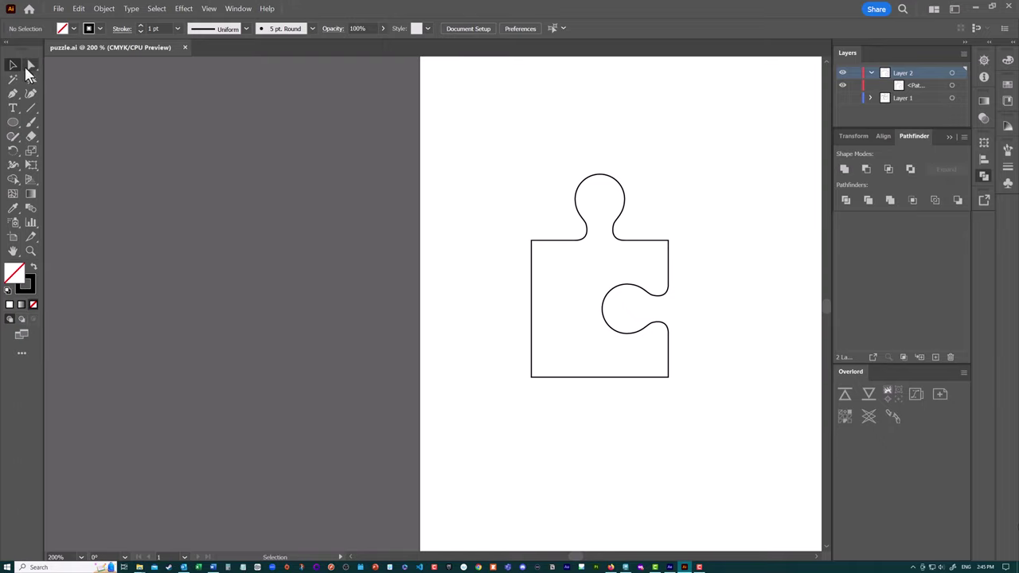
pyautogui.moveTo(490, 308); pyautogui.dragTo(564, 396)
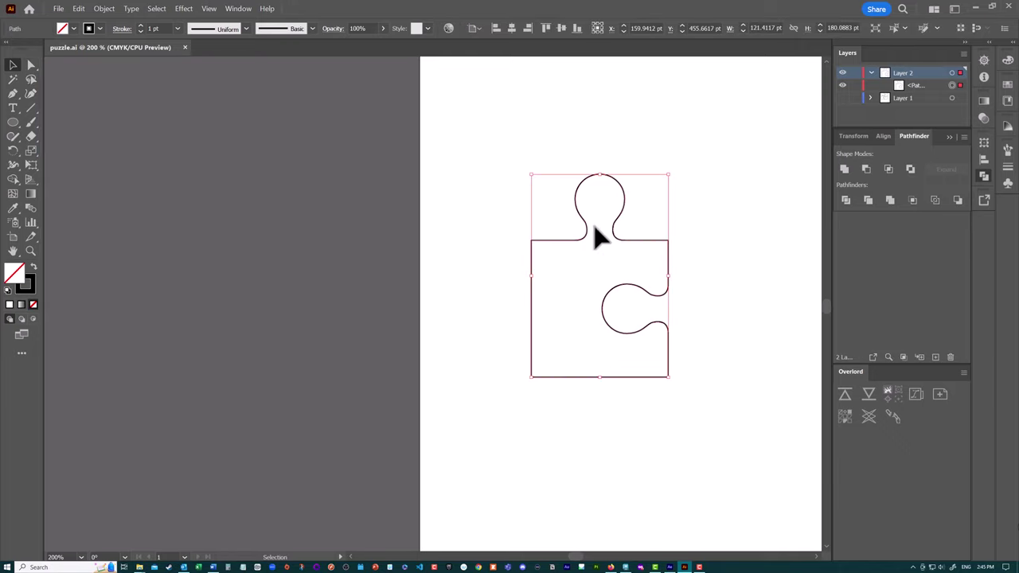
pyautogui.press('a')
pyautogui.press('v')
# Step: Save the Maya puzzle scene as 'puzzle' and start a new empty scene
pyautogui.click(625, 567)
pyautogui.keyDown('alt'); pyautogui.moveTo(583, 330); pyautogui.dragTo(530, 338); pyautogui.keyUp('alt')
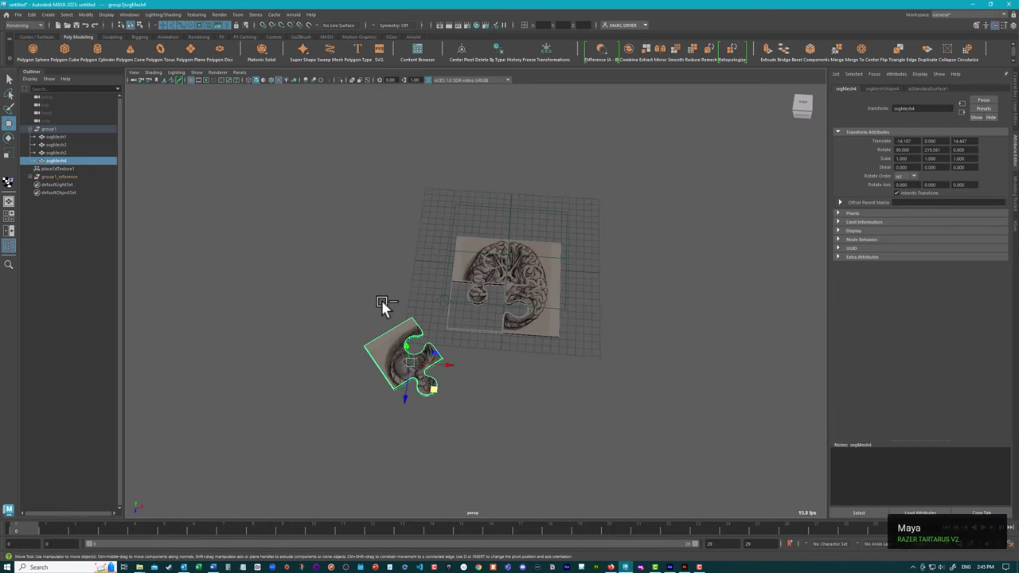
pyautogui.hotkey('ctrl', 'shift', 's')
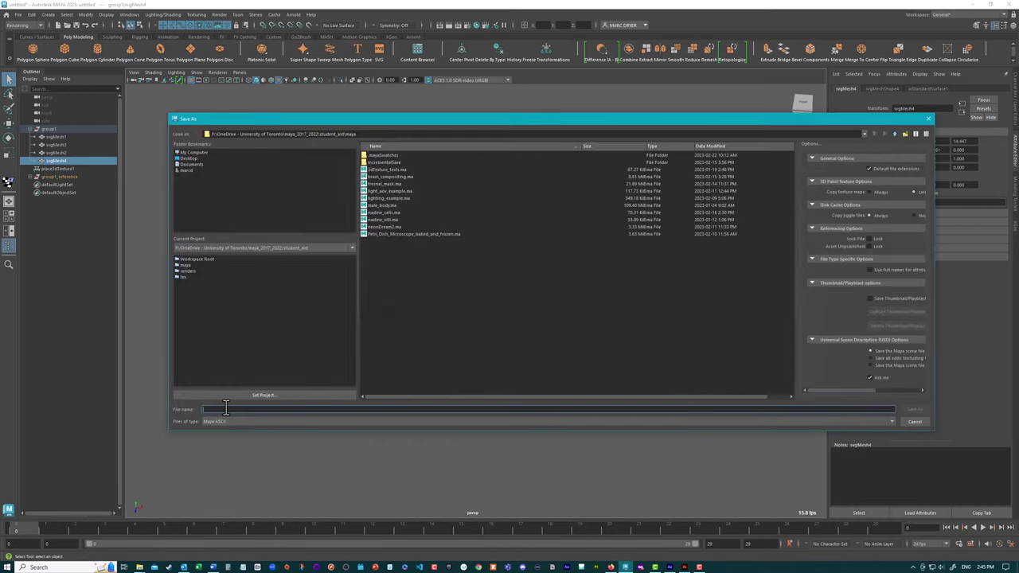
pyautogui.write('puzzle')
pyautogui.press('Return')
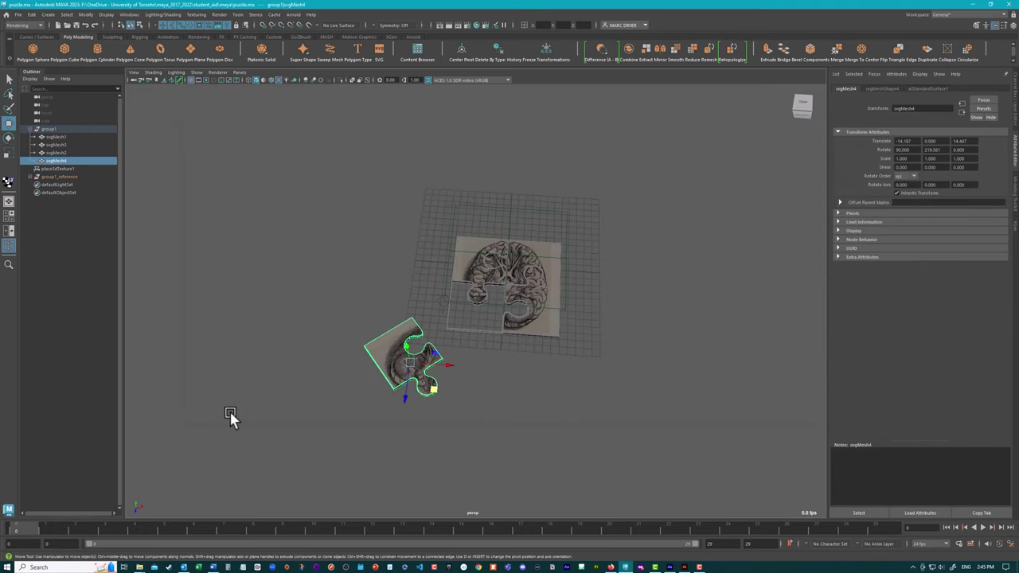
pyautogui.hotkey('ctrl', 'n')
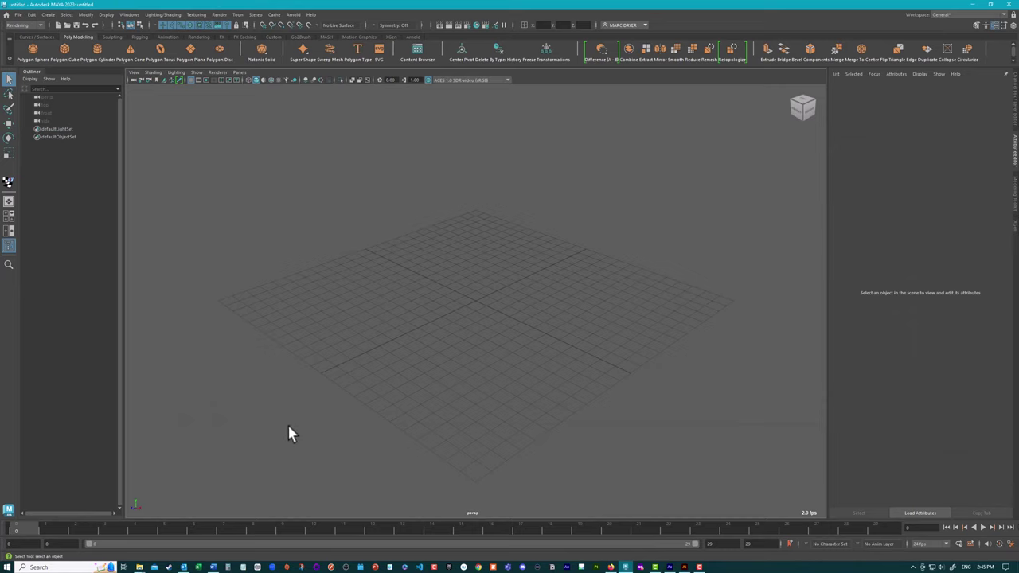
# Step: Create an SVG mesh and paste the copied Illustrator piece outline into its SVG attributes
pyautogui.click(49, 14)
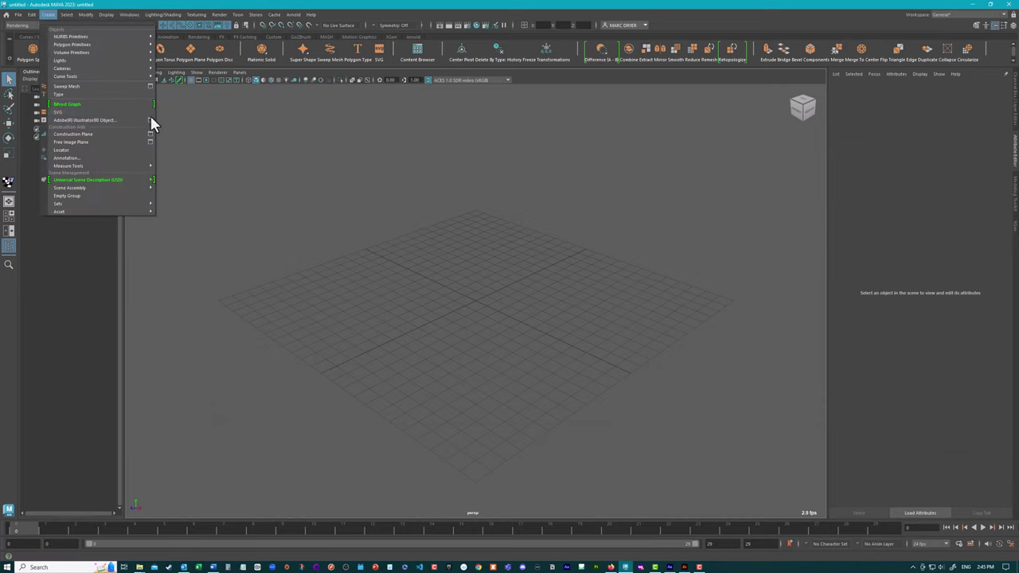
pyautogui.click(142, 119)
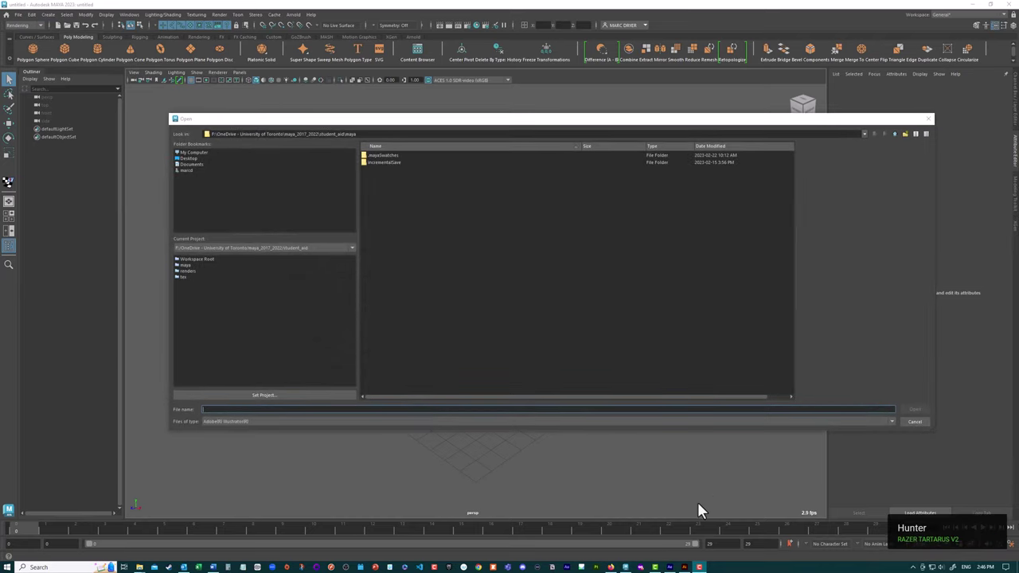
pyautogui.click(913, 420)
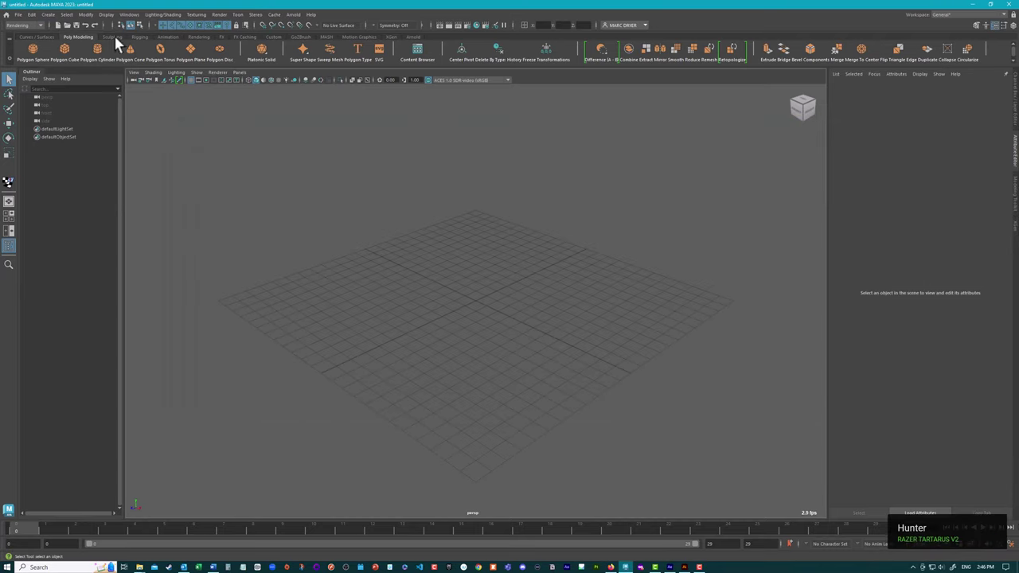
pyautogui.click(47, 16)
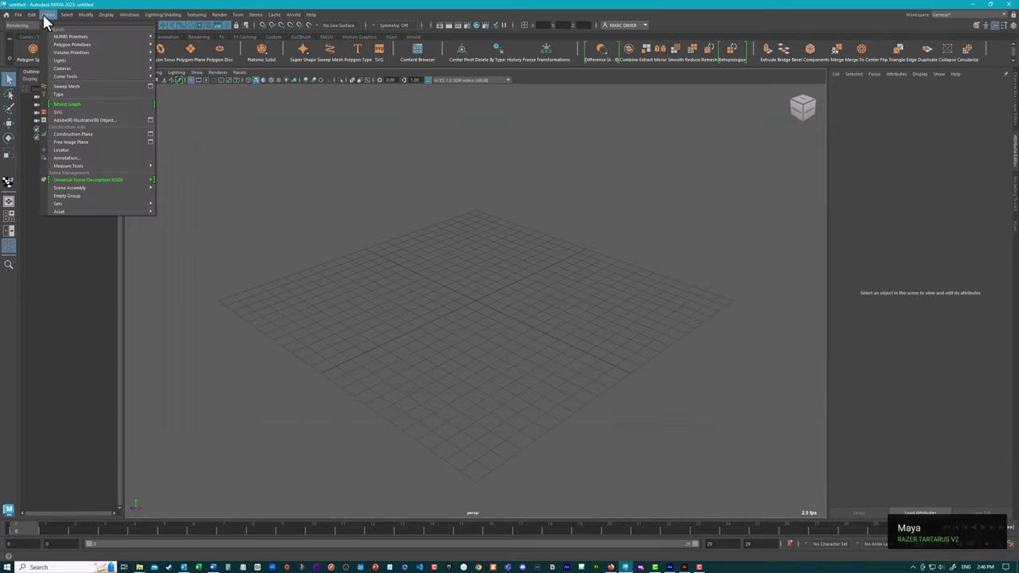
pyautogui.click(68, 111)
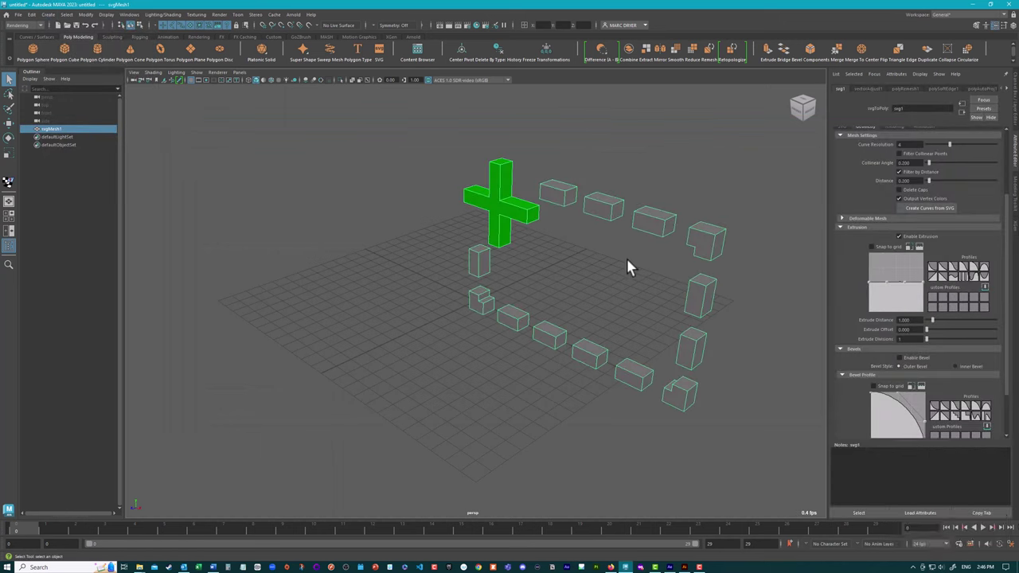
pyautogui.scroll(5, 901, 218)
pyautogui.click(902, 221)
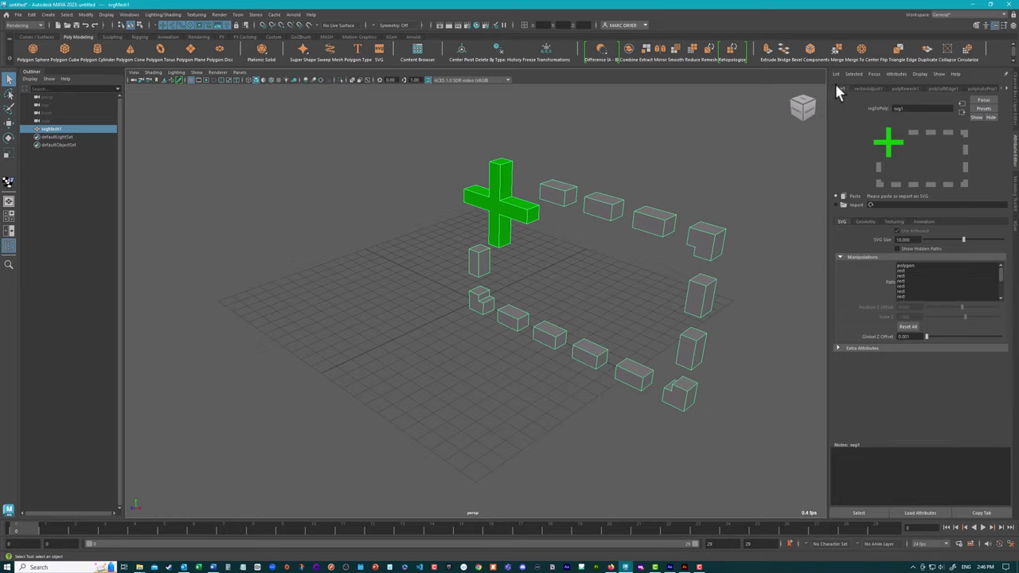
pyautogui.click(844, 198)
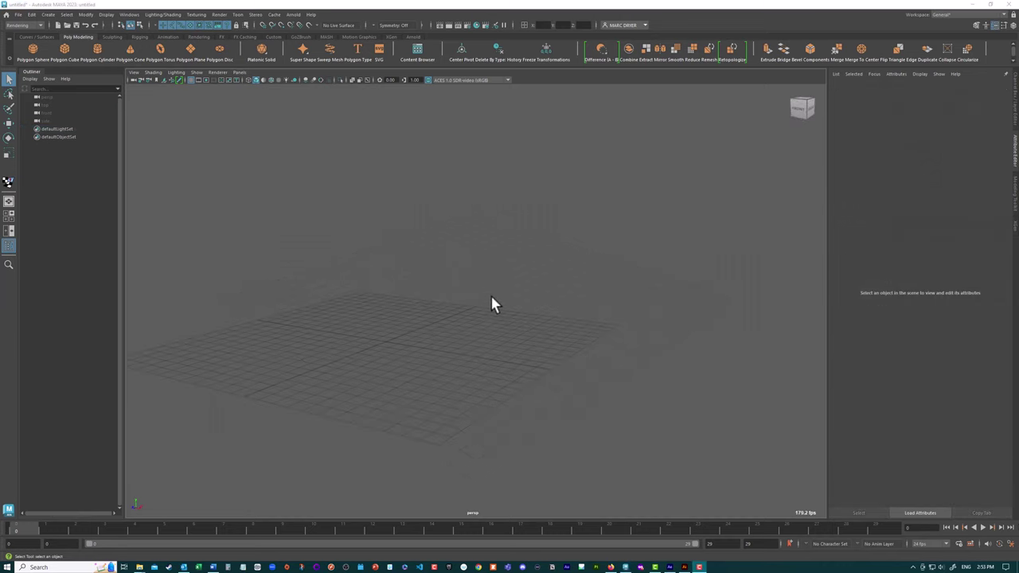
# Step: In puzzle.ai, shift the lower jigsaw piece a touch up-left, then switch back to Maya
pyautogui.hotkey('alt', 'Tab')
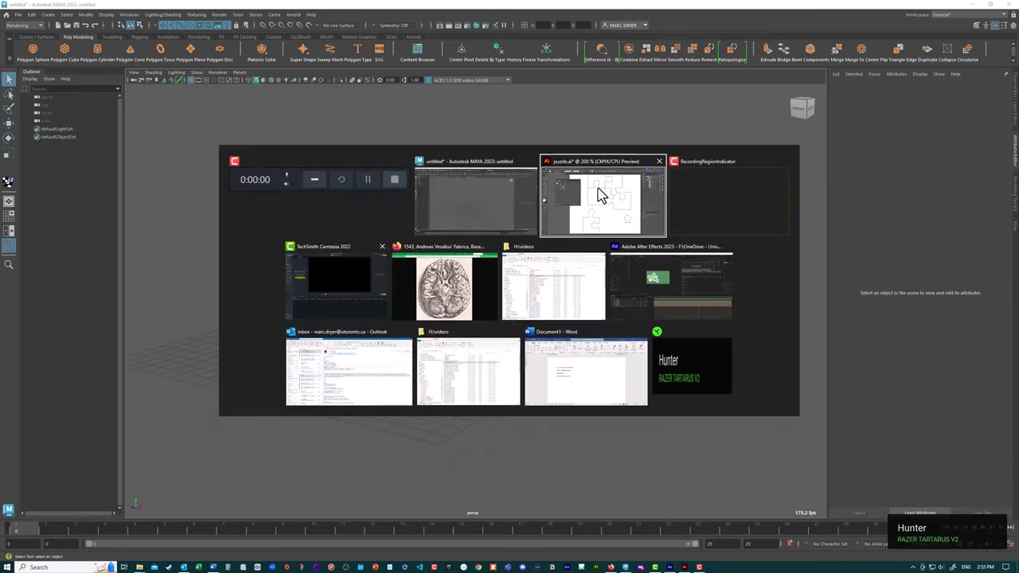
pyautogui.click(603, 199)
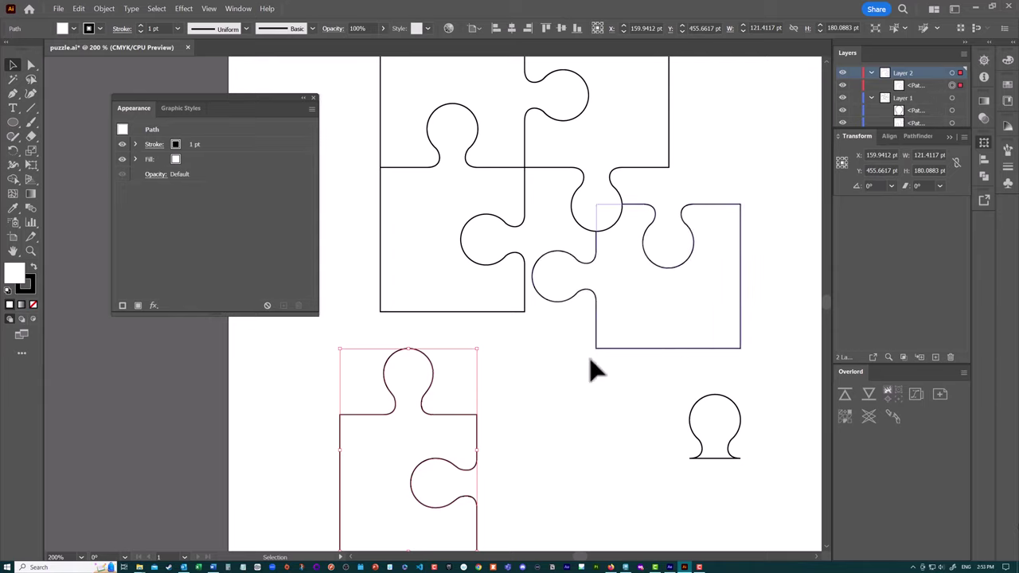
pyautogui.moveTo(455, 437)
pyautogui.mouseDown()
pyautogui.moveTo(415, 430)
pyautogui.moveTo(455, 437)
pyautogui.mouseUp()
pyautogui.press('a')
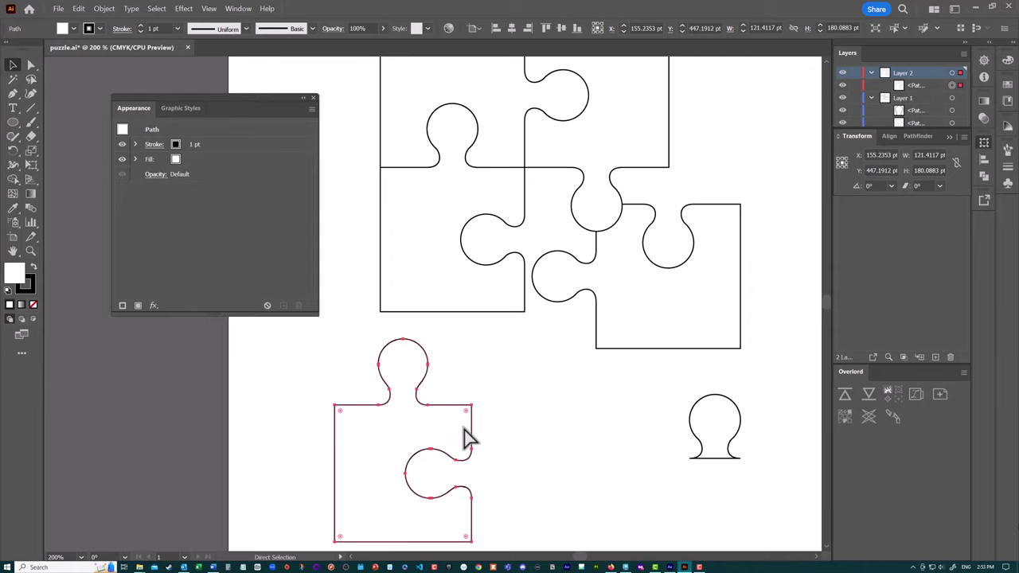
pyautogui.press('v')
pyautogui.hotkey('alt', 'Tab')
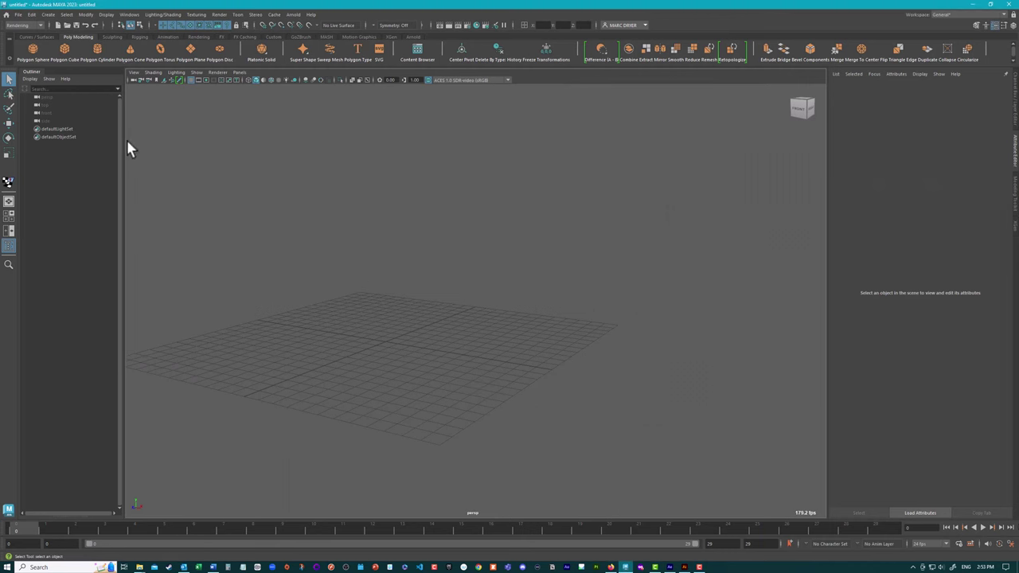
# Step: Create an SVG mesh, svgMesh1, from the pasted Illustrator puzzle-piece outline and orbit to view it
pyautogui.click(47, 14)
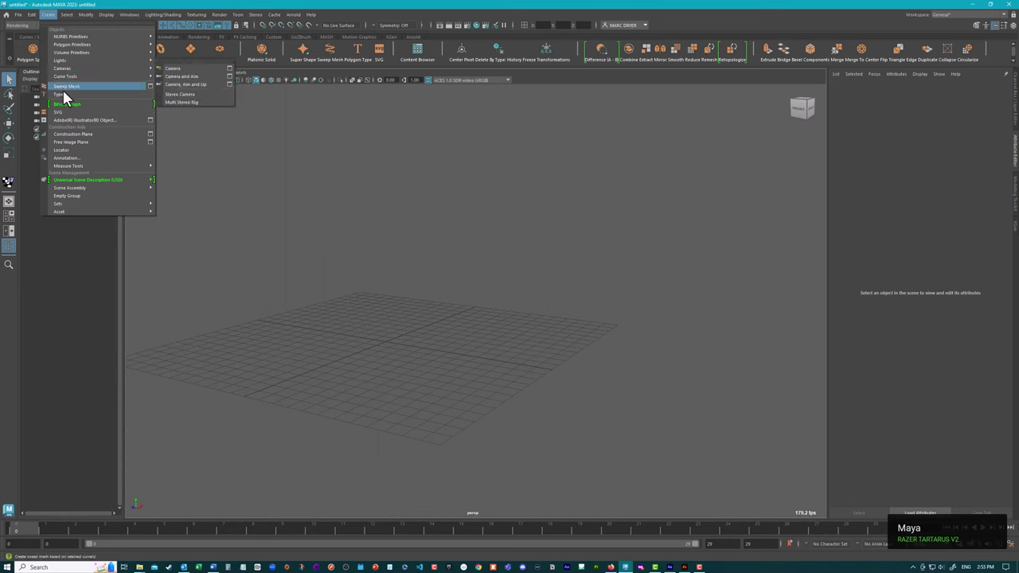
pyautogui.click(63, 111)
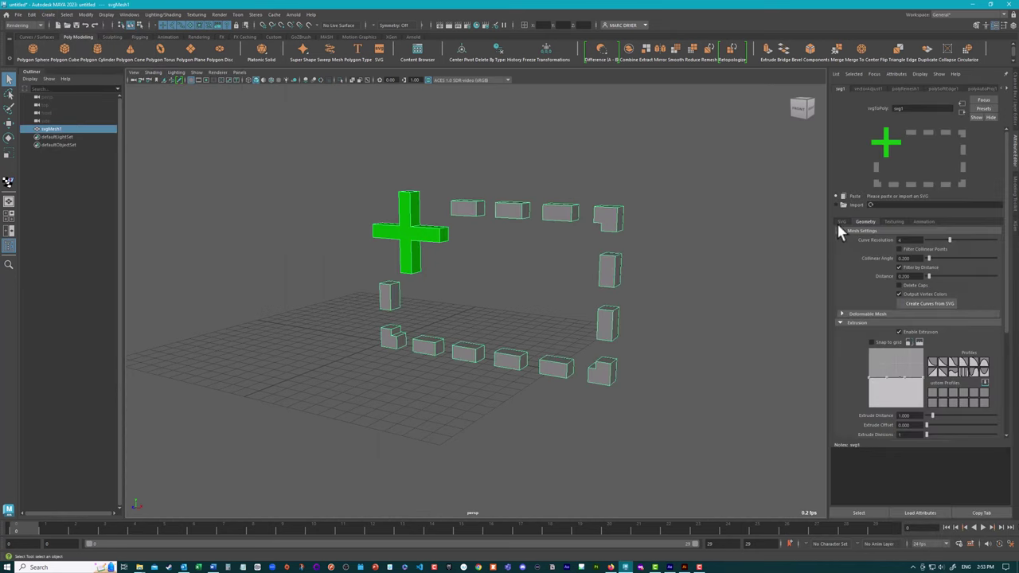
pyautogui.click(845, 196)
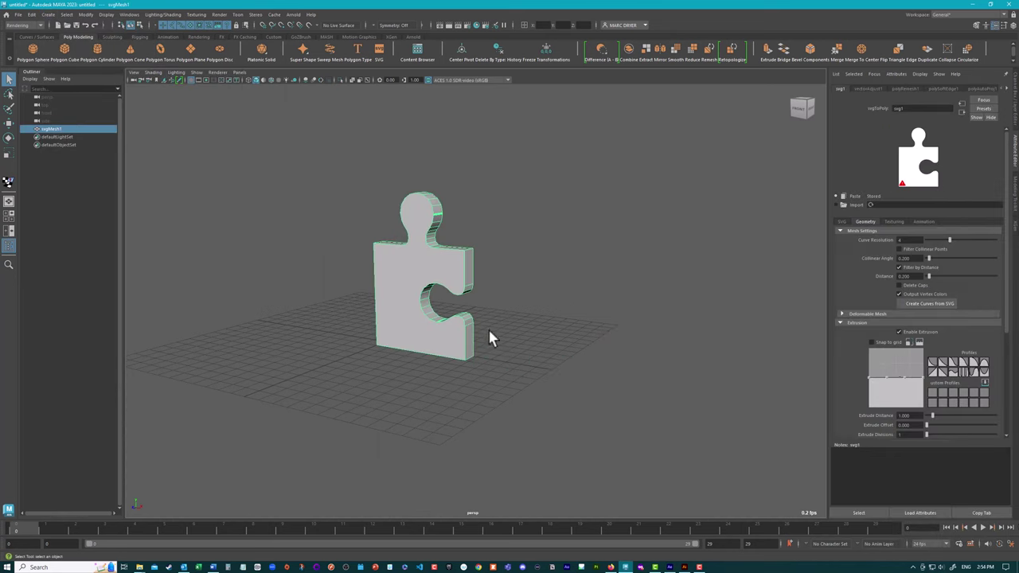
pyautogui.keyDown('alt'); pyautogui.moveTo(488, 335); pyautogui.dragTo(462, 325); pyautogui.keyUp('alt')
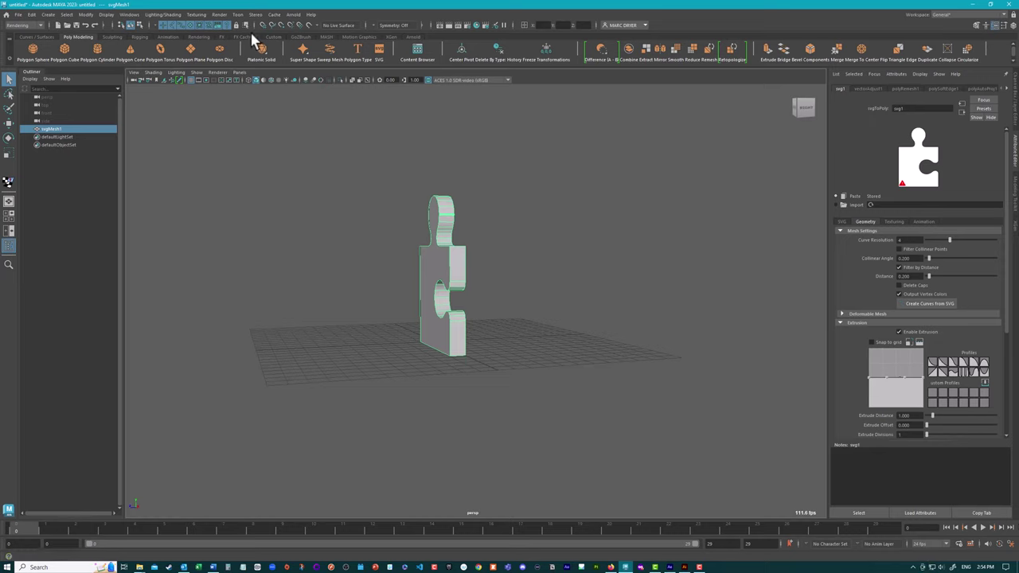
pyautogui.click(129, 15)
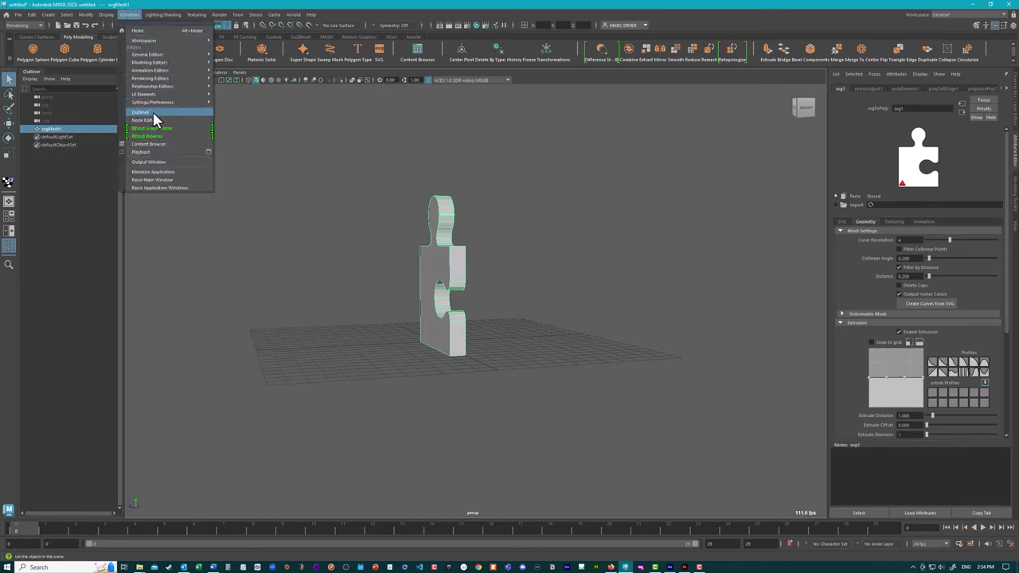
pyautogui.moveTo(153, 56)
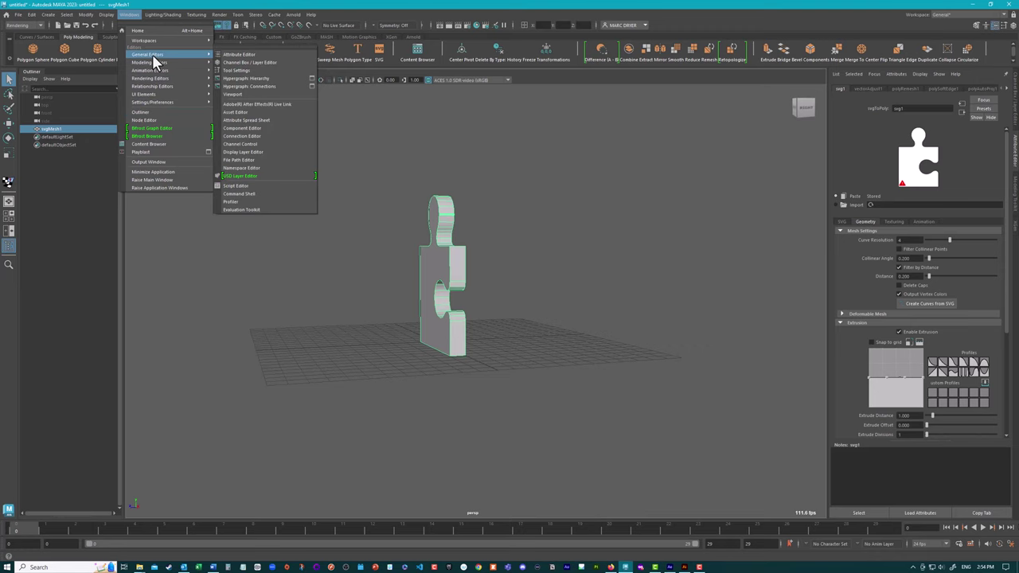
pyautogui.click(239, 191)
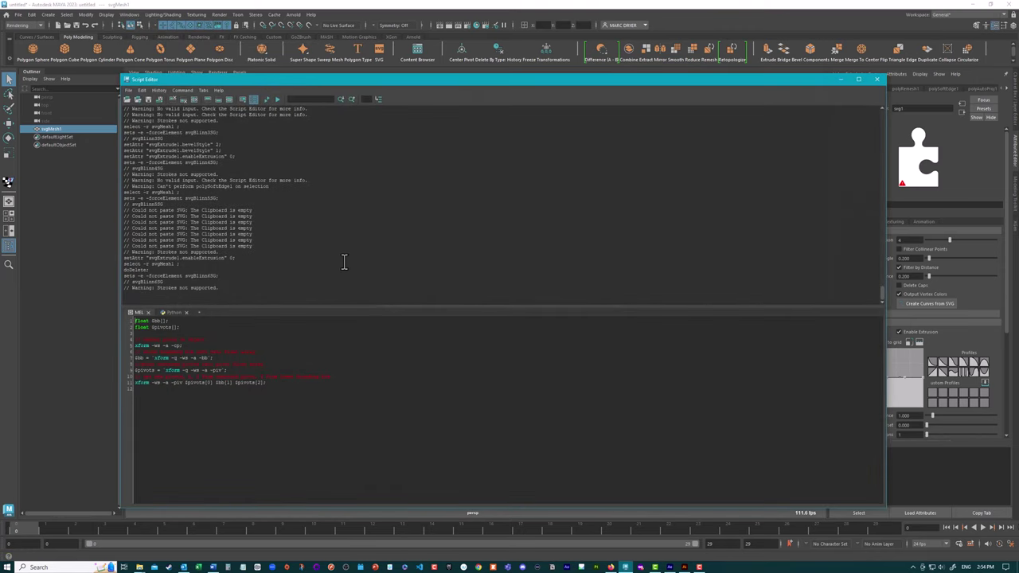
pyautogui.moveTo(219, 289); pyautogui.dragTo(118, 290)
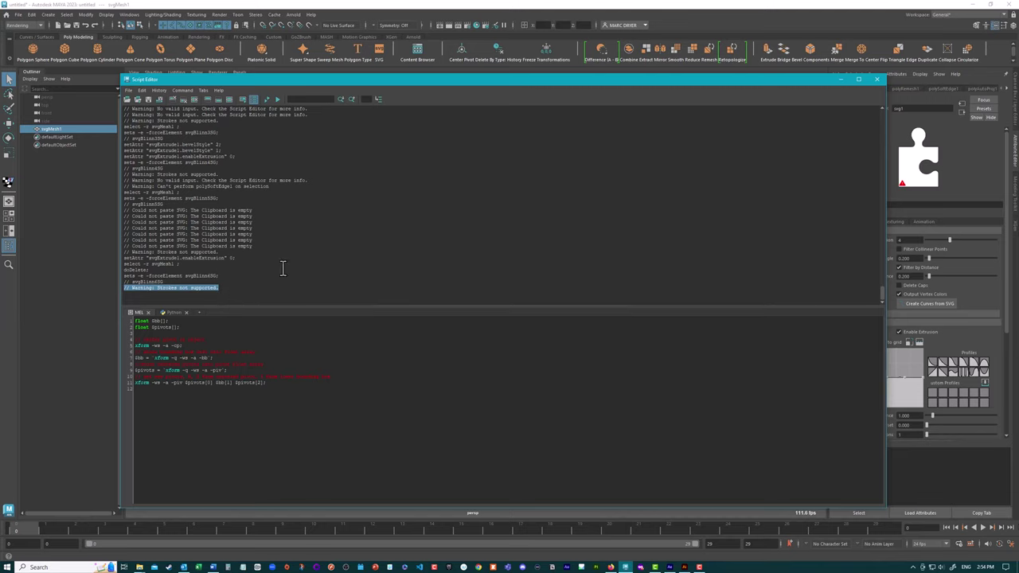
pyautogui.click(876, 80)
pyautogui.keyDown('alt'); pyautogui.moveTo(463, 263); pyautogui.dragTo(405, 269); pyautogui.keyUp('alt')
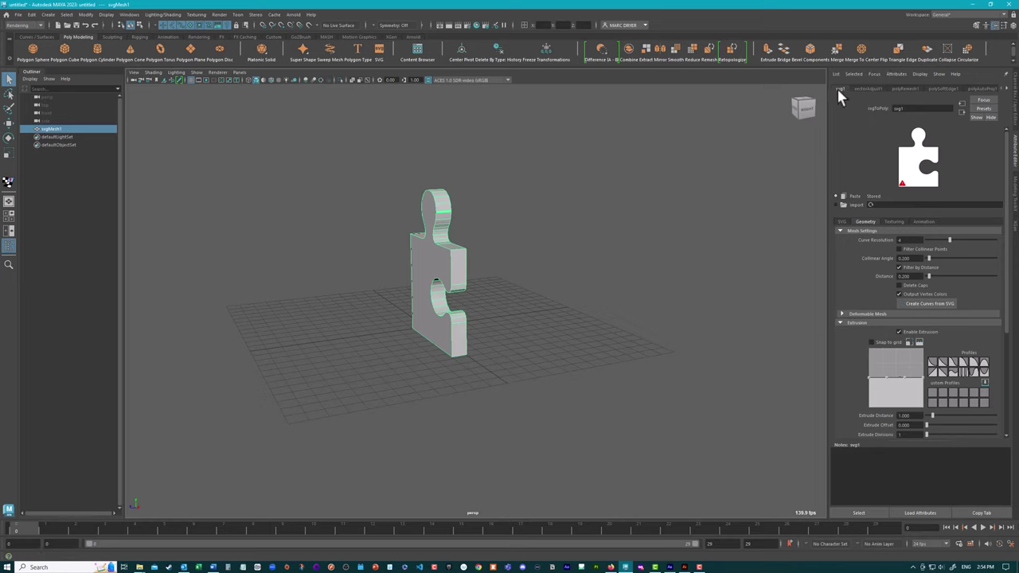
# Step: Turn off Enable Extrusion on svgMesh1 so the puzzle piece becomes flat
pyautogui.click(924, 328)
pyautogui.moveTo(677, 284)
pyautogui.keyDown('alt'); pyautogui.mouseDown()
pyautogui.moveTo(585, 268)
pyautogui.moveTo(617, 285)
pyautogui.moveTo(687, 280)
pyautogui.mouseUp(); pyautogui.keyUp('alt')
pyautogui.scroll(3, 557, 256)
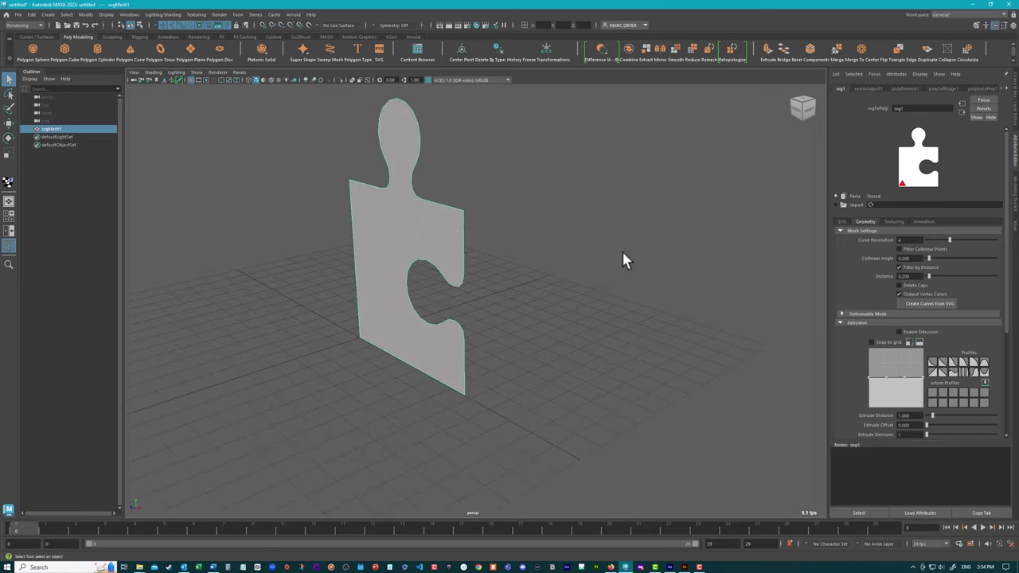
pyautogui.keyDown('alt'); pyautogui.moveTo(584, 220); pyautogui.dragTo(495, 287); pyautogui.keyUp('alt')
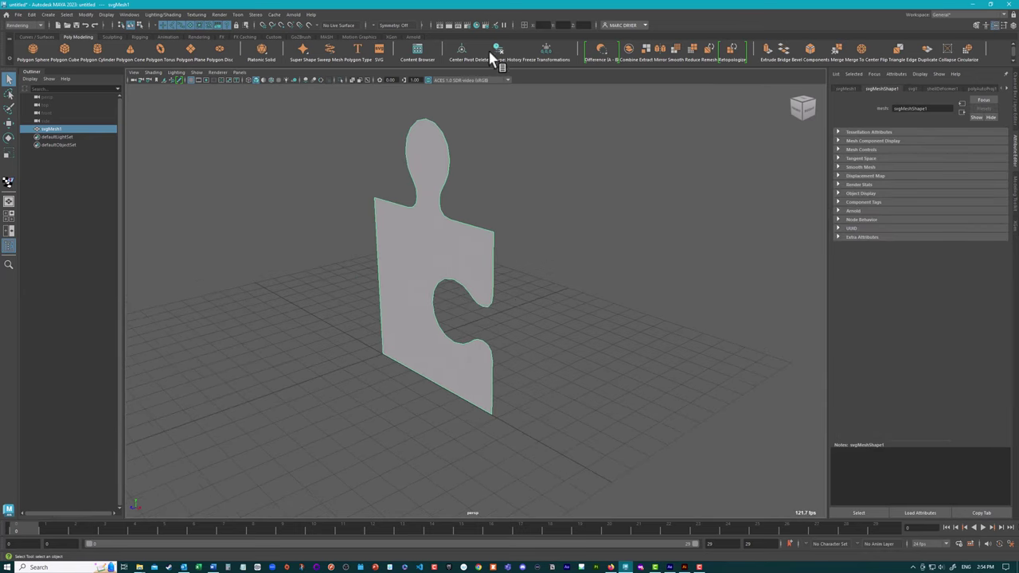
pyautogui.keyDown('alt'); pyautogui.moveTo(512, 191); pyautogui.dragTo(430, 342); pyautogui.keyUp('alt')
pyautogui.press('w')
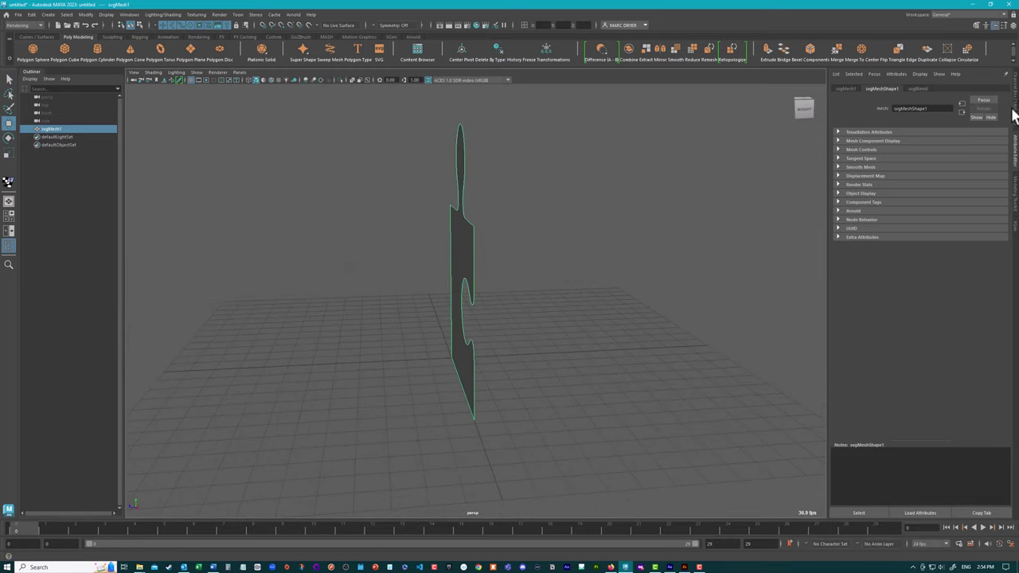
# Step: Extrude the flat piece's face to Thickness 0.5 with the Modeling Toolkit, then return to Object Mode
pyautogui.click(1014, 195)
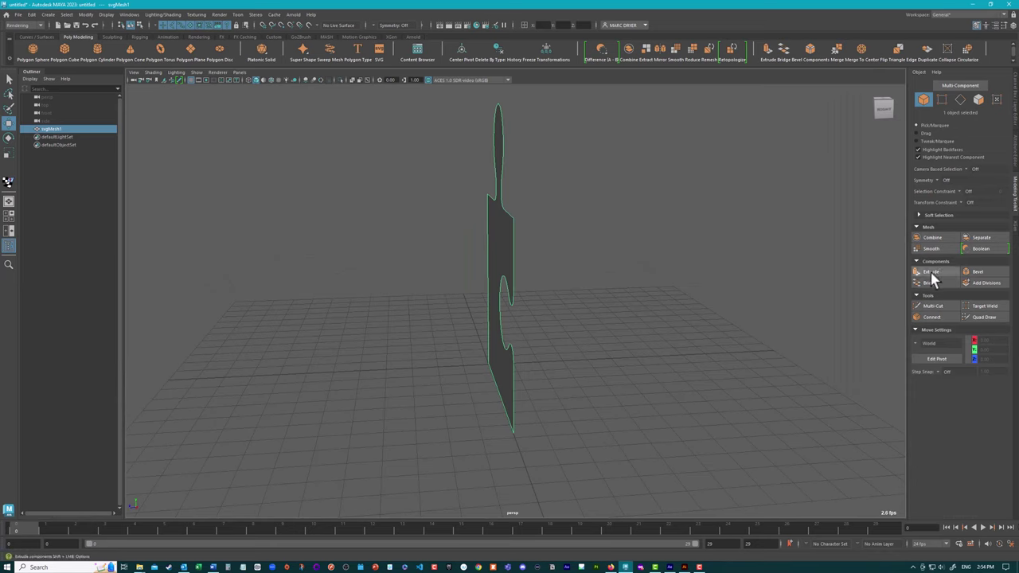
pyautogui.click(931, 272)
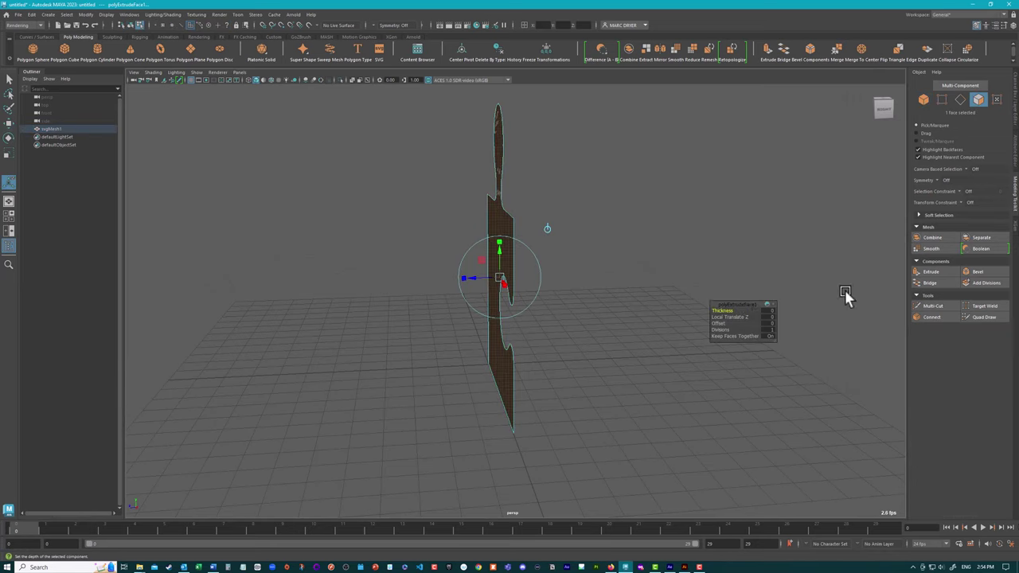
pyautogui.moveTo(722, 311); pyautogui.dragTo(731, 311)
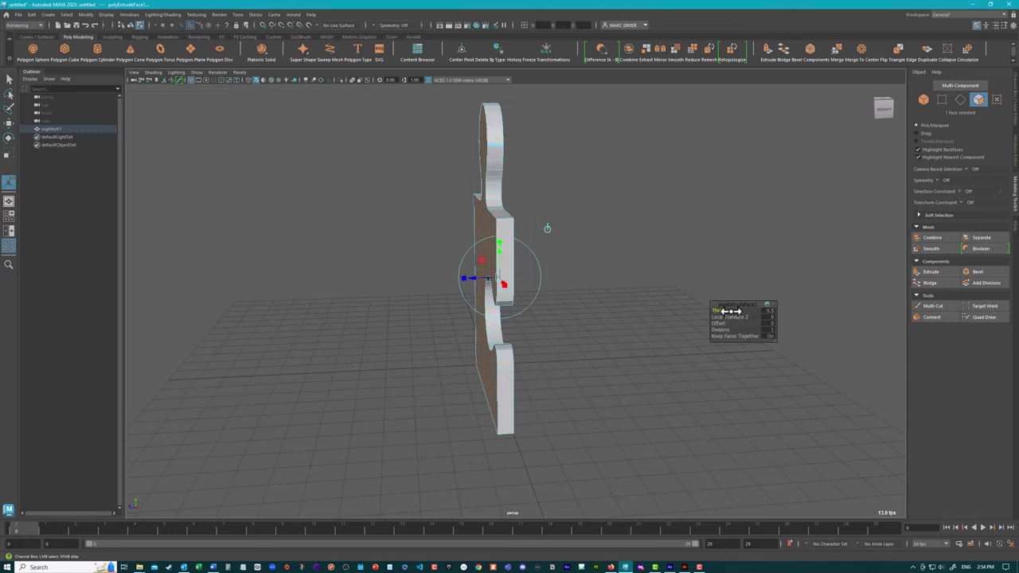
pyautogui.keyDown('alt'); pyautogui.moveTo(658, 280); pyautogui.dragTo(651, 199); pyautogui.keyUp('alt')
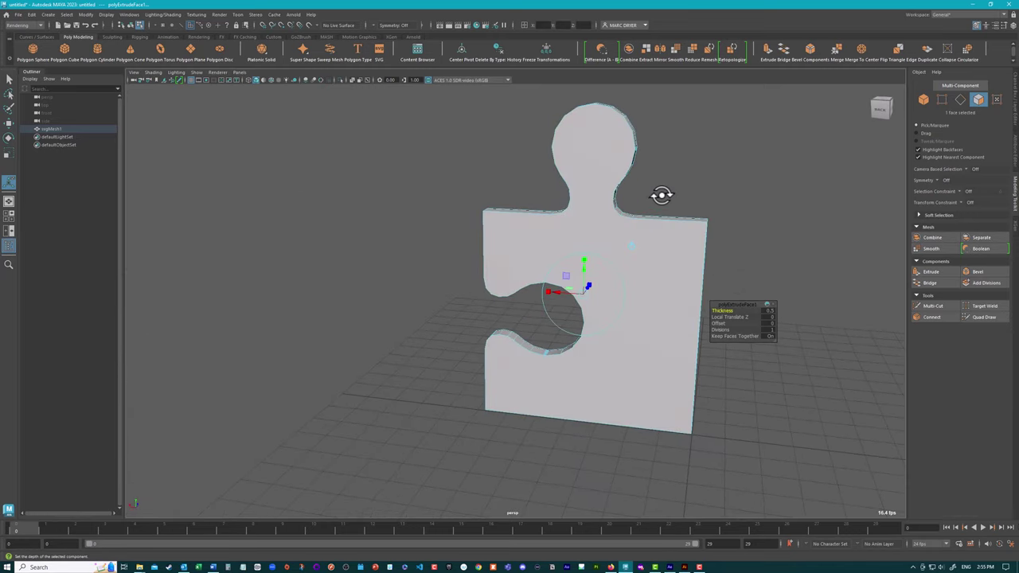
pyautogui.moveTo(644, 228); pyautogui.dragTo(682, 230, button='right')
# Step: Switch to Object mode and check the smooth preview (3), then return to faceted display (1)
pyautogui.keyDown('alt'); pyautogui.moveTo(682, 230); pyautogui.dragTo(837, 226); pyautogui.keyUp('alt')
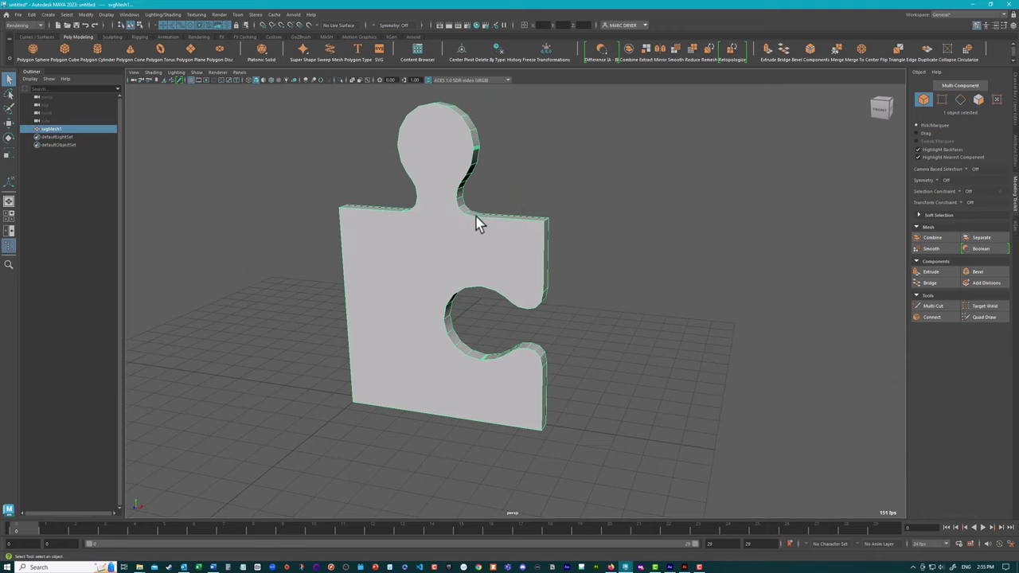
pyautogui.keyDown('alt'); pyautogui.moveTo(522, 233); pyautogui.dragTo(628, 230, button='right'); pyautogui.keyUp('alt')
pyautogui.rightClick(547, 213)
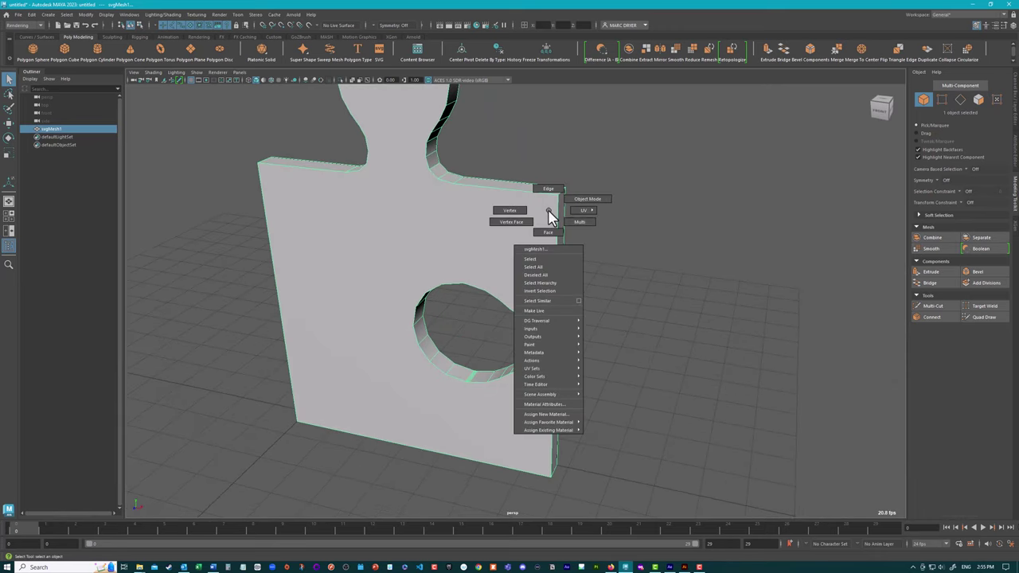
pyautogui.click(578, 198)
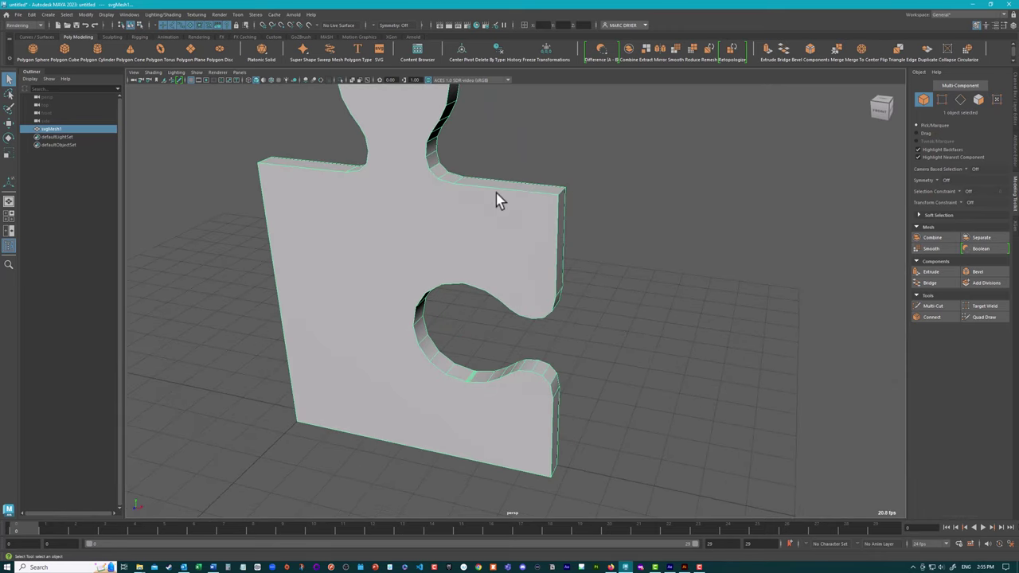
pyautogui.press('3')
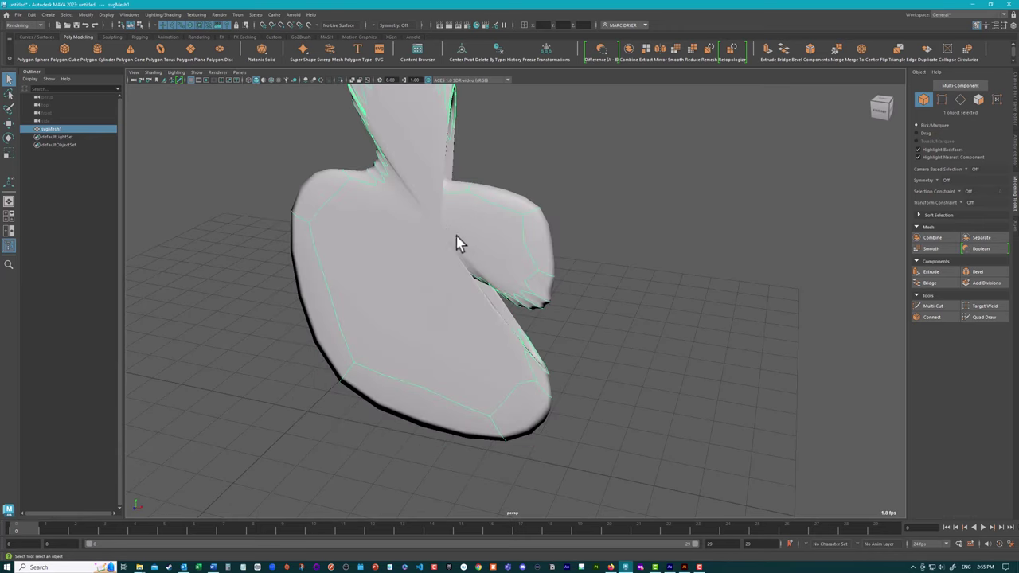
pyautogui.press('1')
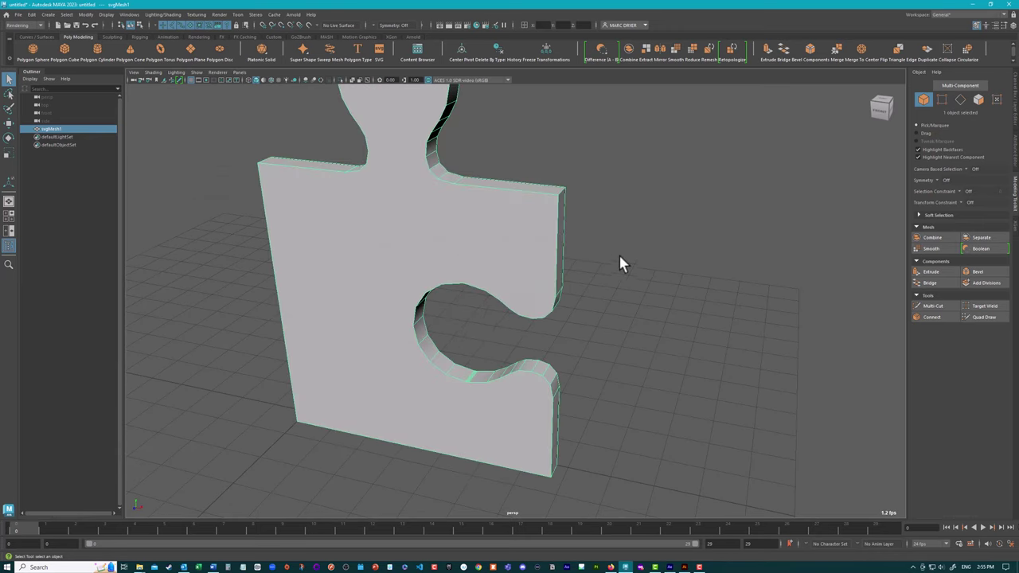
# Step: Orbit around the slab to inspect its tab and socket, then switch to edge selection
pyautogui.keyDown('alt'); pyautogui.moveTo(616, 255); pyautogui.dragTo(503, 239); pyautogui.keyUp('alt')
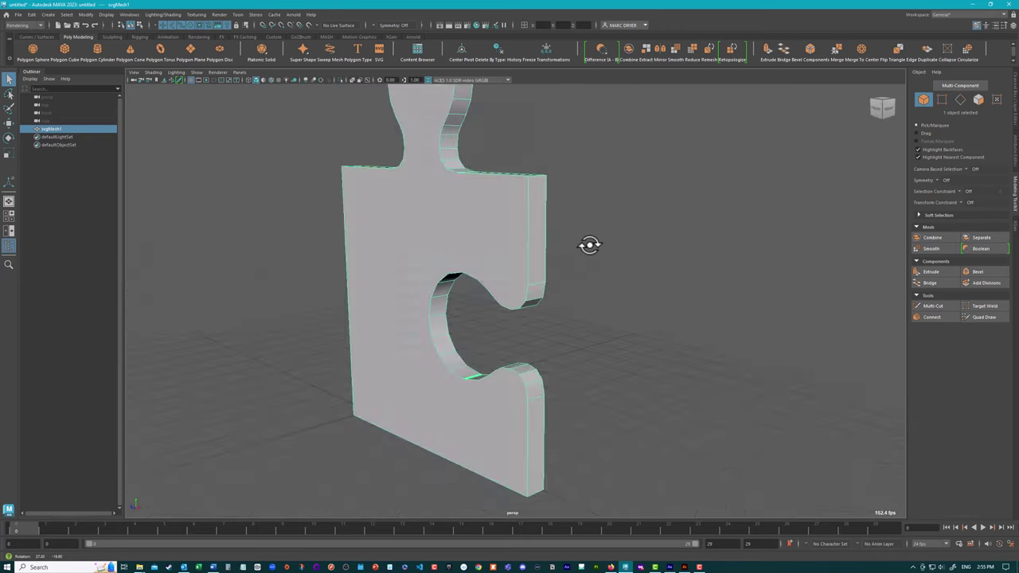
pyautogui.keyDown('alt'); pyautogui.moveTo(592, 245); pyautogui.dragTo(528, 250); pyautogui.keyUp('alt')
pyautogui.keyDown('alt'); pyautogui.moveTo(584, 212); pyautogui.dragTo(563, 174); pyautogui.keyUp('alt')
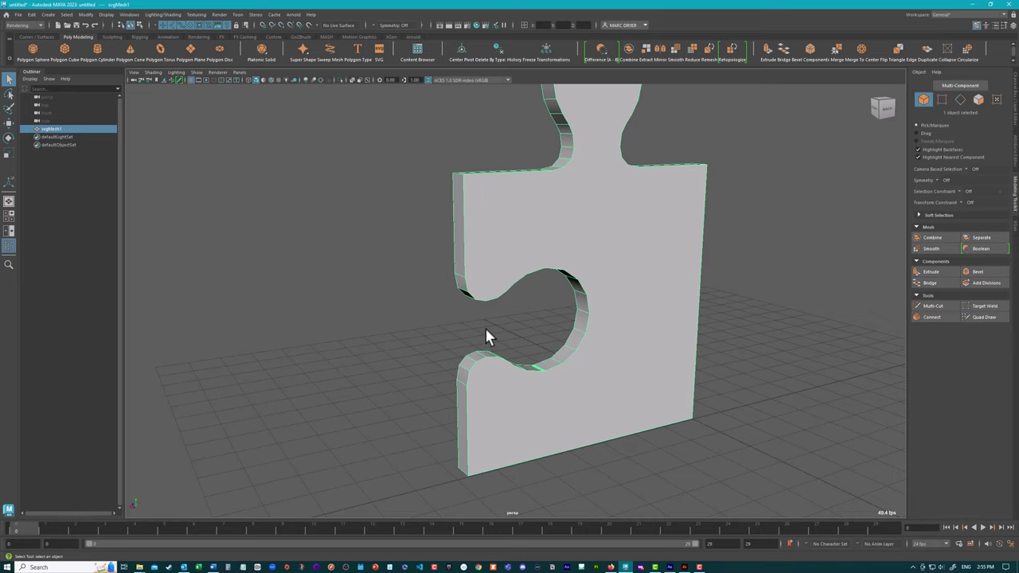
pyautogui.keyDown('alt'); pyautogui.moveTo(491, 329); pyautogui.dragTo(539, 324); pyautogui.keyUp('alt')
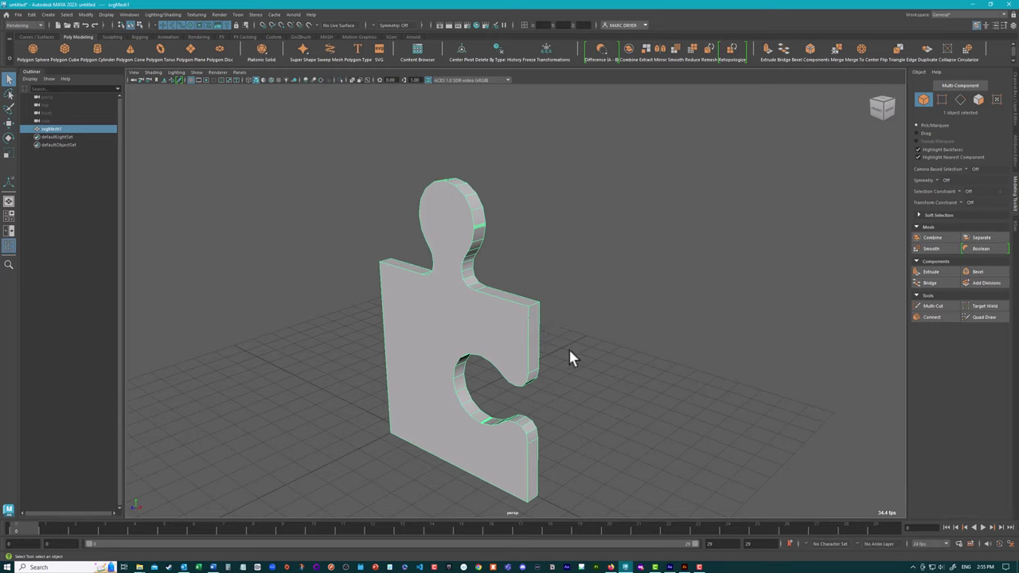
pyautogui.keyDown('alt'); pyautogui.moveTo(557, 364); pyautogui.dragTo(458, 358); pyautogui.keyUp('alt')
pyautogui.keyDown('alt'); pyautogui.moveTo(571, 355); pyautogui.dragTo(422, 227); pyautogui.keyUp('alt')
pyautogui.keyDown('alt'); pyautogui.moveTo(475, 372); pyautogui.dragTo(498, 250); pyautogui.keyUp('alt')
pyautogui.moveTo(498, 250); pyautogui.dragTo(495, 228, button='right')
# Step: Select an edge on the piece's top border and orbit to a side-on view
pyautogui.click(495, 229)
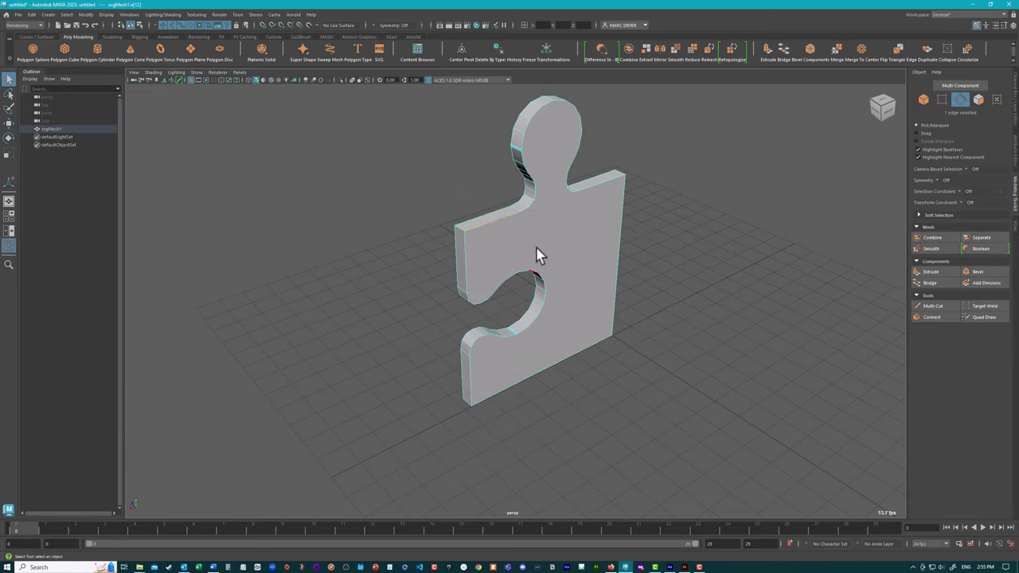
pyautogui.keyDown('alt'); pyautogui.moveTo(489, 295); pyautogui.dragTo(477, 268); pyautogui.keyUp('alt')
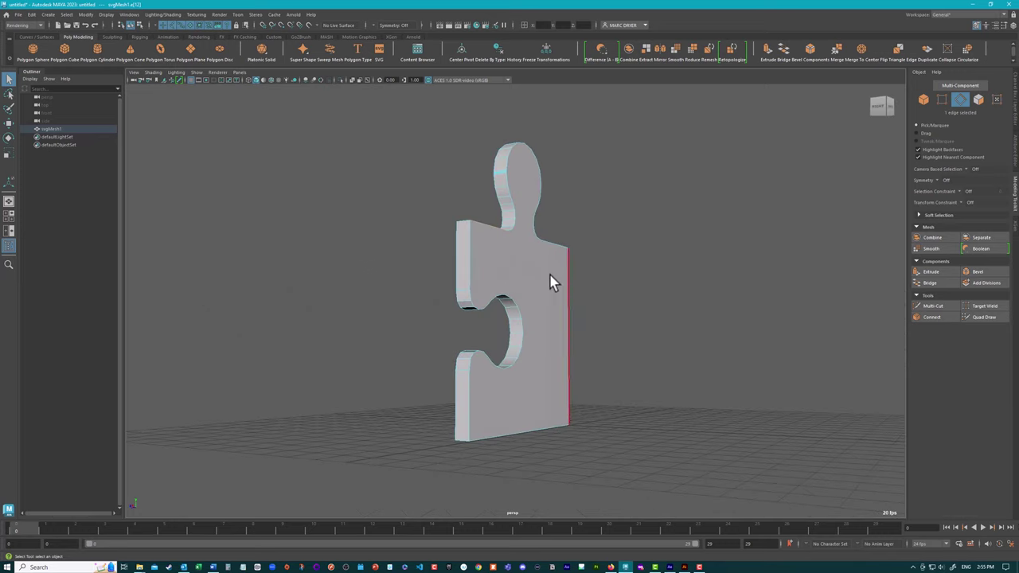
pyautogui.keyDown('alt'); pyautogui.moveTo(591, 400); pyautogui.dragTo(560, 371); pyautogui.keyUp('alt')
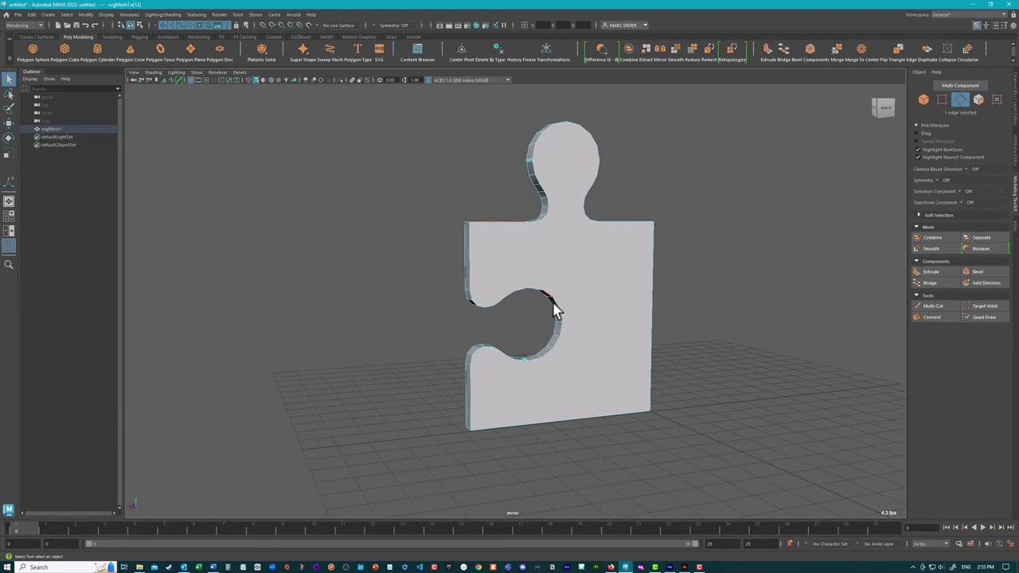
pyautogui.keyDown('alt'); pyautogui.moveTo(475, 308); pyautogui.dragTo(541, 298); pyautogui.keyUp('alt')
# Step: In the maximised side view, marquee-select all 140 outline edges, then return to perspective
pyautogui.press('space')
pyautogui.press('space')
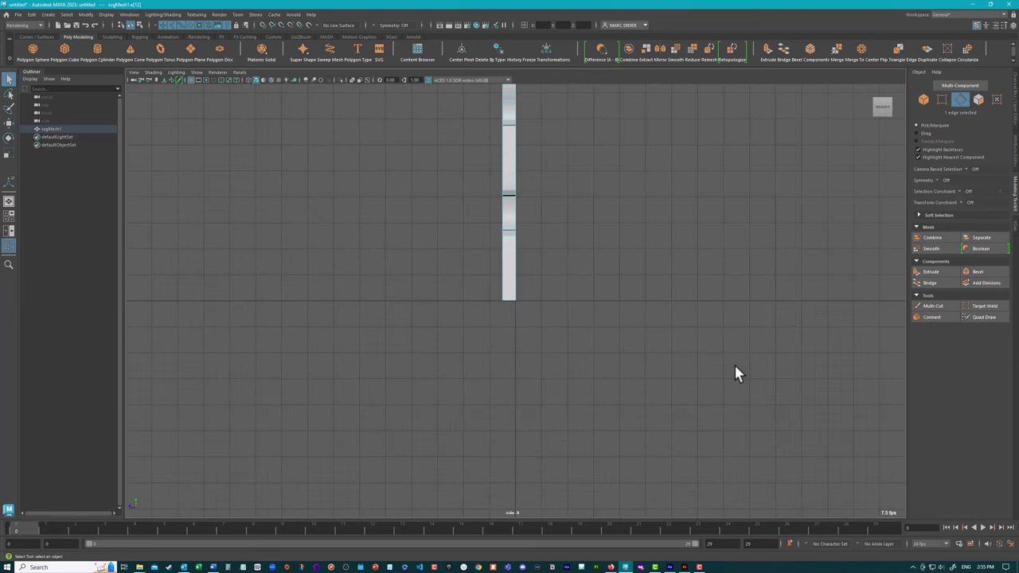
pyautogui.keyDown('alt'); pyautogui.moveTo(532, 284); pyautogui.dragTo(529, 340, button='middle'); pyautogui.keyUp('alt')
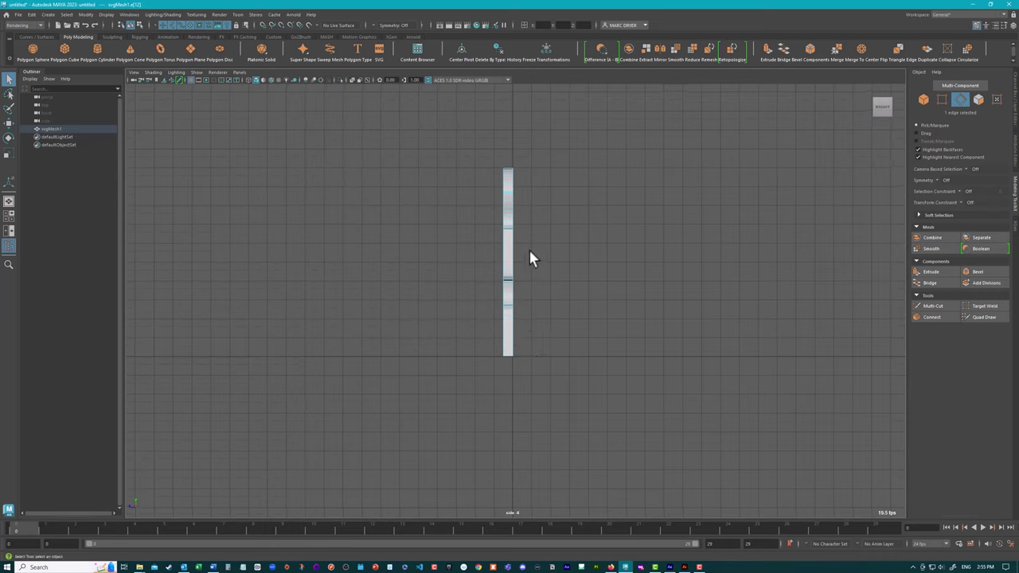
pyautogui.rightClick(506, 199)
pyautogui.click(506, 175)
pyautogui.moveTo(545, 147); pyautogui.dragTo(509, 441)
pyautogui.moveTo(452, 139); pyautogui.dragTo(510, 417)
pyautogui.scroll(5, 509, 238)
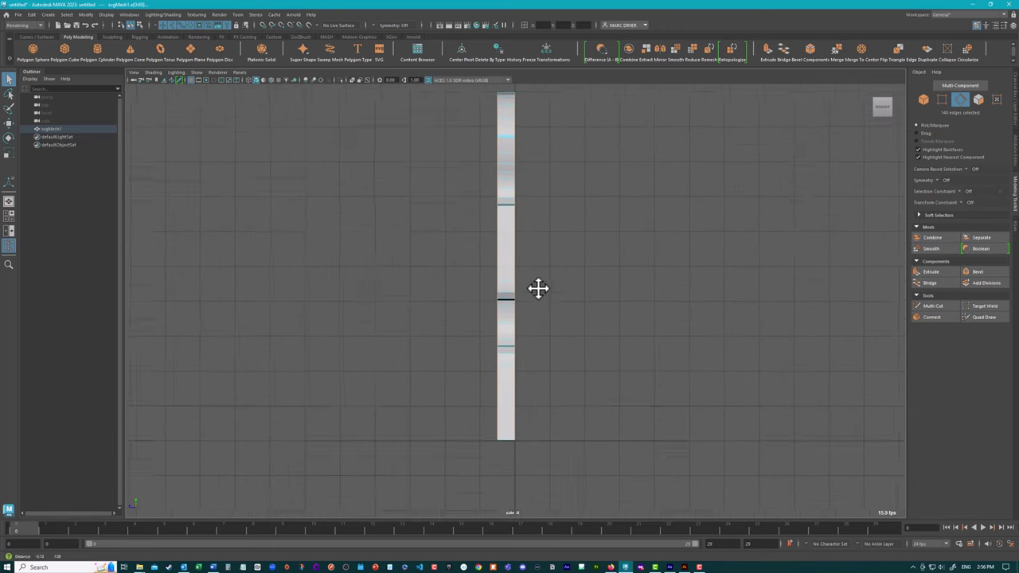
pyautogui.keyDown('alt'); pyautogui.moveTo(538, 288); pyautogui.dragTo(542, 353, button='middle'); pyautogui.keyUp('alt')
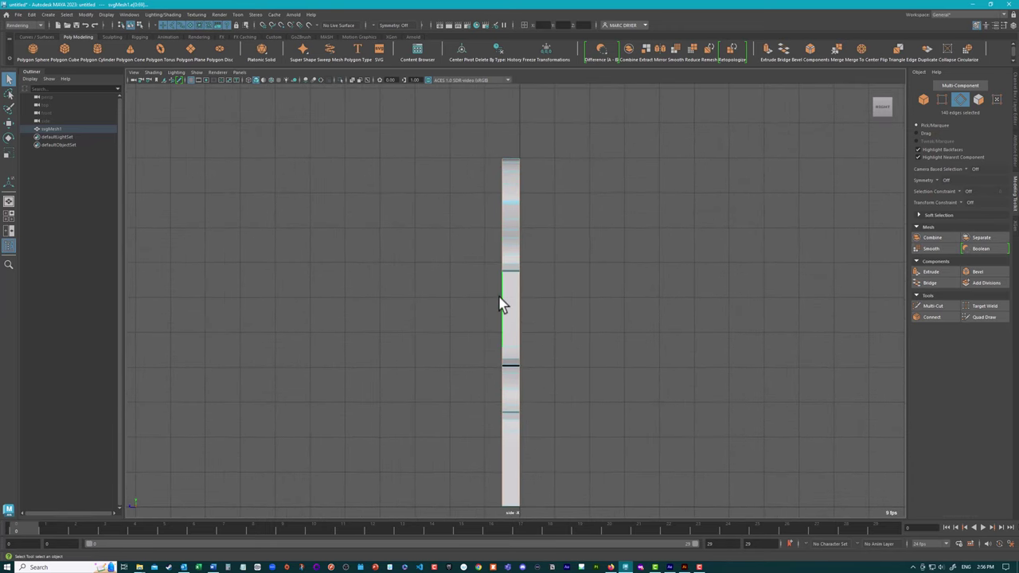
pyautogui.press('space')
pyautogui.press('space')
pyautogui.keyDown('alt'); pyautogui.moveTo(669, 210); pyautogui.dragTo(764, 265); pyautogui.keyUp('alt')
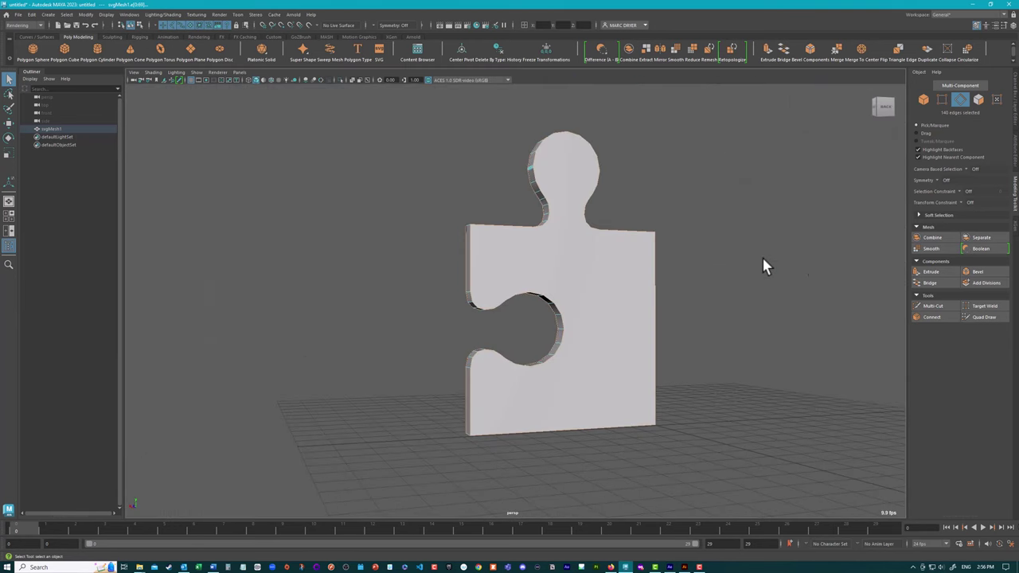
# Step: Bevel the selected outline edges with 2 segments and zoom in on the bevelled top edge
pyautogui.click(977, 272)
pyautogui.keyDown('alt'); pyautogui.moveTo(633, 271); pyautogui.dragTo(671, 282); pyautogui.keyUp('alt')
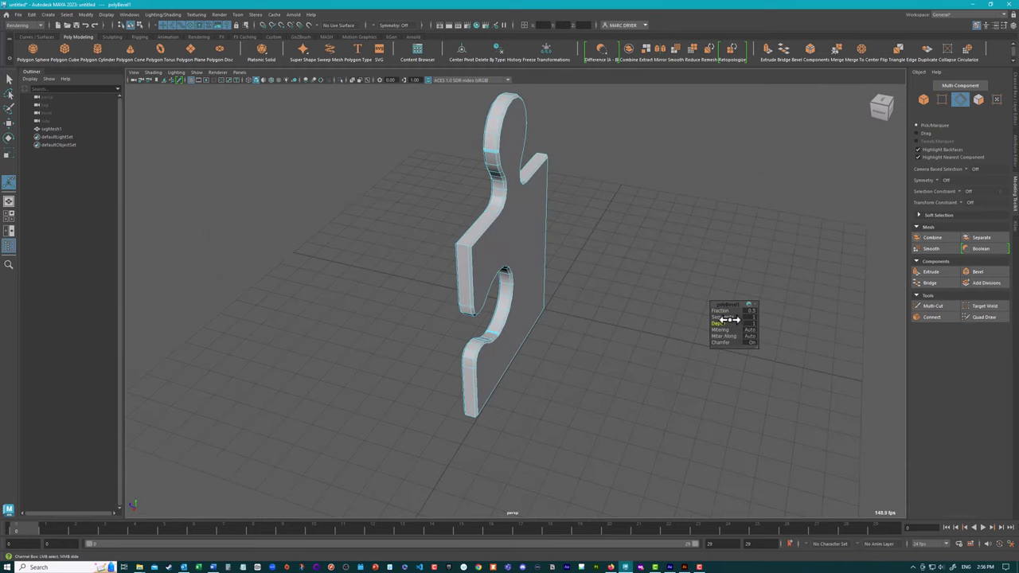
pyautogui.moveTo(730, 319)
pyautogui.mouseDown()
pyautogui.moveTo(624, 245)
pyautogui.moveTo(530, 220)
pyautogui.moveTo(630, 239)
pyautogui.moveTo(720, 315)
pyautogui.mouseUp()
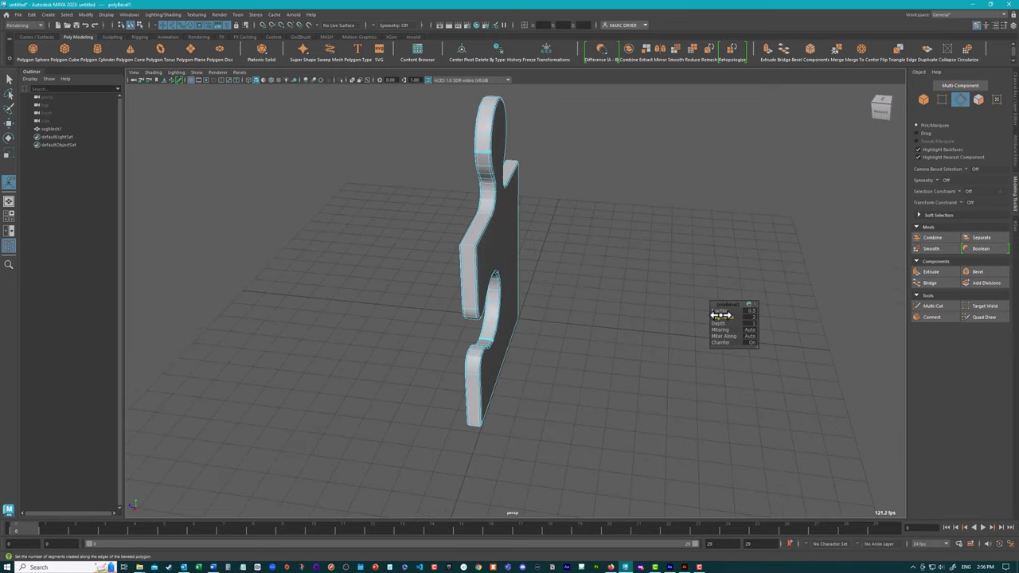
pyautogui.keyDown('alt'); pyautogui.moveTo(641, 248); pyautogui.dragTo(757, 275, button='right'); pyautogui.keyUp('alt')
pyautogui.keyDown('alt'); pyautogui.moveTo(757, 275); pyautogui.dragTo(619, 264, button='middle'); pyautogui.keyUp('alt')
pyautogui.keyDown('alt'); pyautogui.moveTo(619, 264); pyautogui.dragTo(566, 242); pyautogui.keyUp('alt')
pyautogui.keyDown('alt'); pyautogui.moveTo(566, 242); pyautogui.dragTo(642, 243, button='middle'); pyautogui.keyUp('alt')
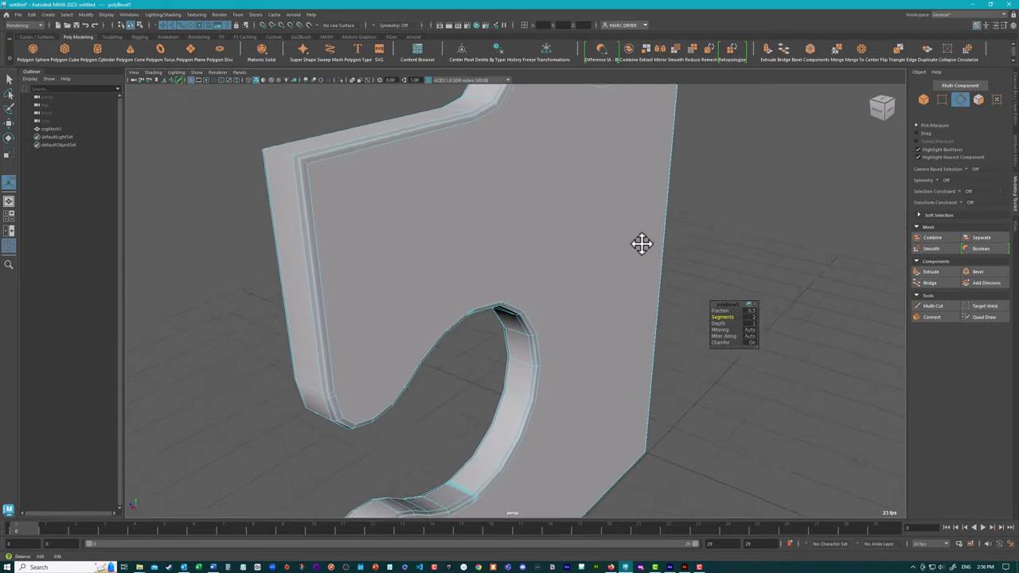
pyautogui.keyDown('alt'); pyautogui.moveTo(641, 244); pyautogui.dragTo(543, 252); pyautogui.keyUp('alt')
pyautogui.keyDown('alt'); pyautogui.moveTo(544, 252); pyautogui.dragTo(568, 264, button='right'); pyautogui.keyUp('alt')
pyautogui.keyDown('alt'); pyautogui.moveTo(568, 264); pyautogui.dragTo(566, 219); pyautogui.keyUp('alt')
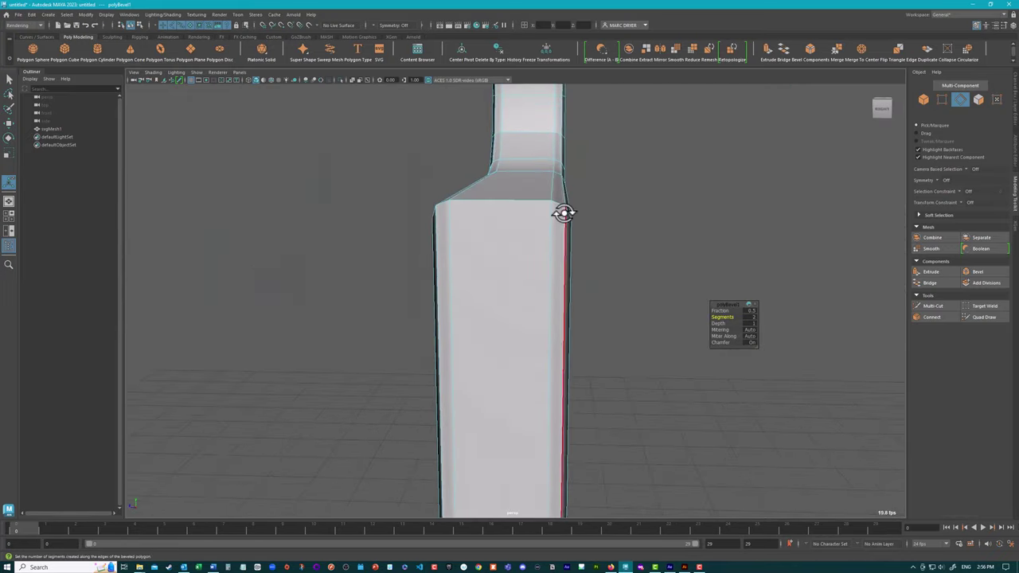
# Step: Raise the bevel to 5 segments and lower Fraction to 0.2, then return to Object Mode
pyautogui.moveTo(727, 320)
pyautogui.mouseDown()
pyautogui.moveTo(813, 328)
pyautogui.moveTo(732, 313)
pyautogui.moveTo(742, 314)
pyautogui.mouseUp()
pyautogui.keyDown('alt'); pyautogui.moveTo(644, 225); pyautogui.dragTo(677, 263); pyautogui.keyUp('alt')
pyautogui.moveTo(721, 309); pyautogui.dragTo(722, 308)
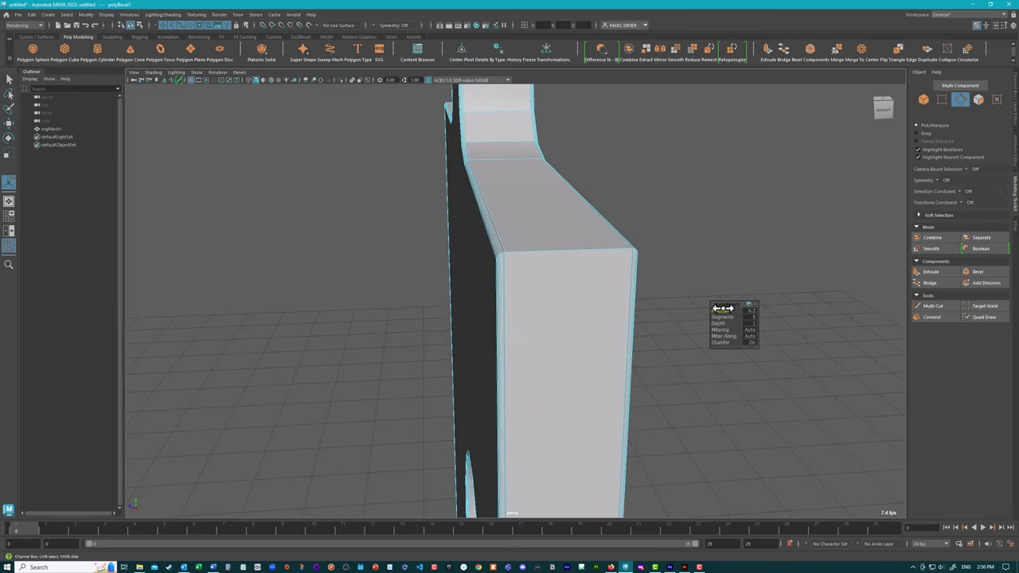
pyautogui.keyDown('alt'); pyautogui.moveTo(705, 252); pyautogui.dragTo(594, 275); pyautogui.keyUp('alt')
pyautogui.moveTo(595, 275); pyautogui.dragTo(700, 233, button='right')
pyautogui.keyDown('alt'); pyautogui.moveTo(754, 255); pyautogui.dragTo(532, 242, button='right'); pyautogui.keyUp('alt')
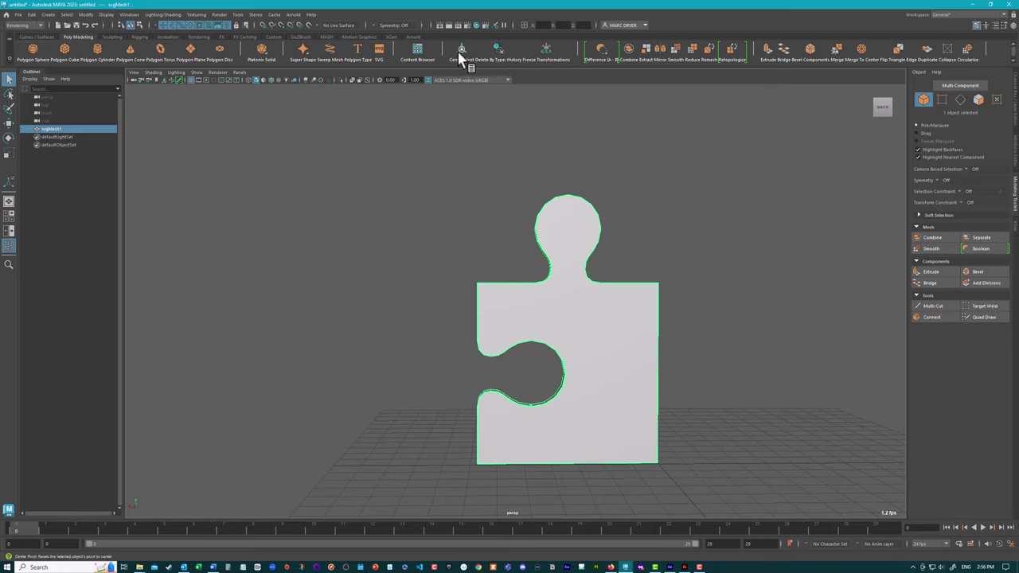
# Step: Rotate svgMesh1 -90 on X so it lies flat on the grid
pyautogui.keyDown('alt'); pyautogui.moveTo(514, 115); pyautogui.dragTo(564, 159); pyautogui.keyUp('alt')
pyautogui.press('w')
pyautogui.keyDown('alt'); pyautogui.moveTo(557, 244); pyautogui.dragTo(572, 263); pyautogui.keyUp('alt')
pyautogui.press('e')
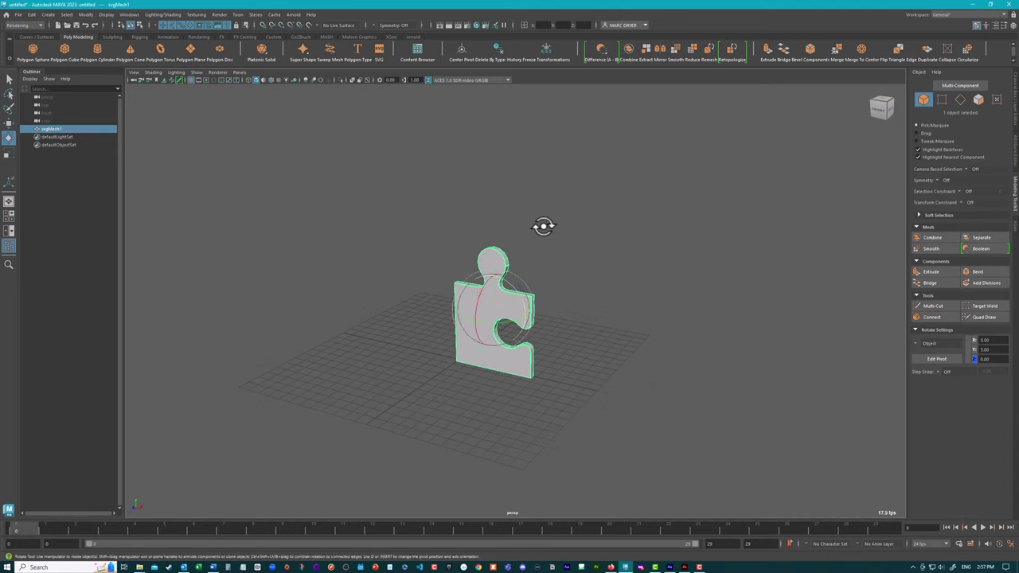
pyautogui.moveTo(494, 291); pyautogui.dragTo(541, 290)
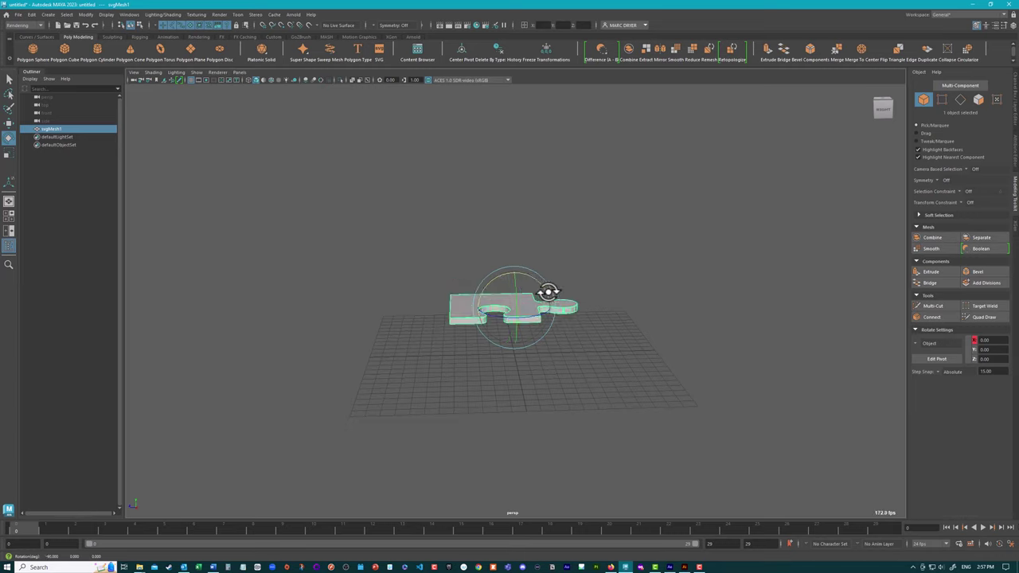
pyautogui.click(1015, 99)
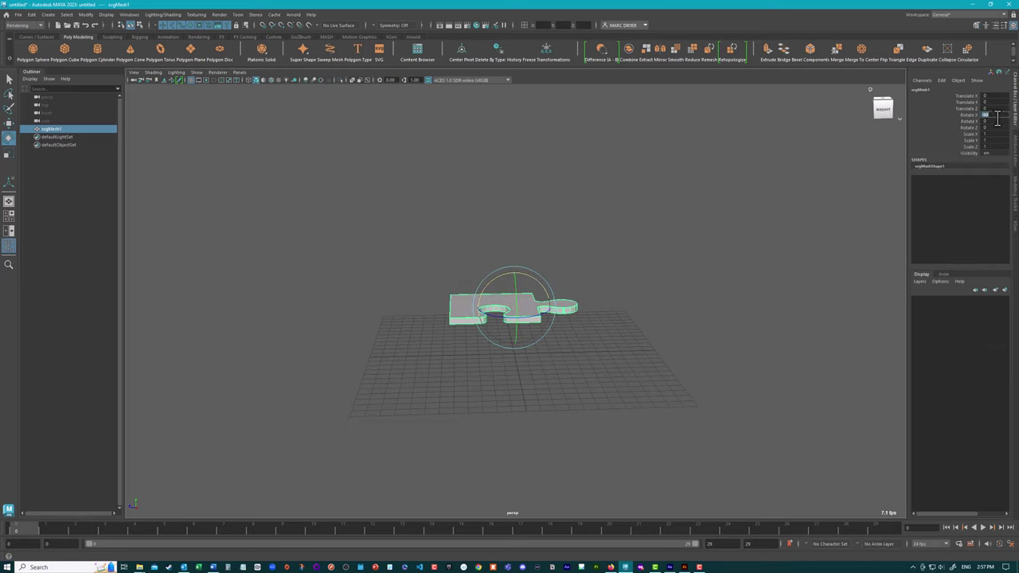
pyautogui.keyDown('alt'); pyautogui.moveTo(553, 272); pyautogui.dragTo(517, 358); pyautogui.keyUp('alt')
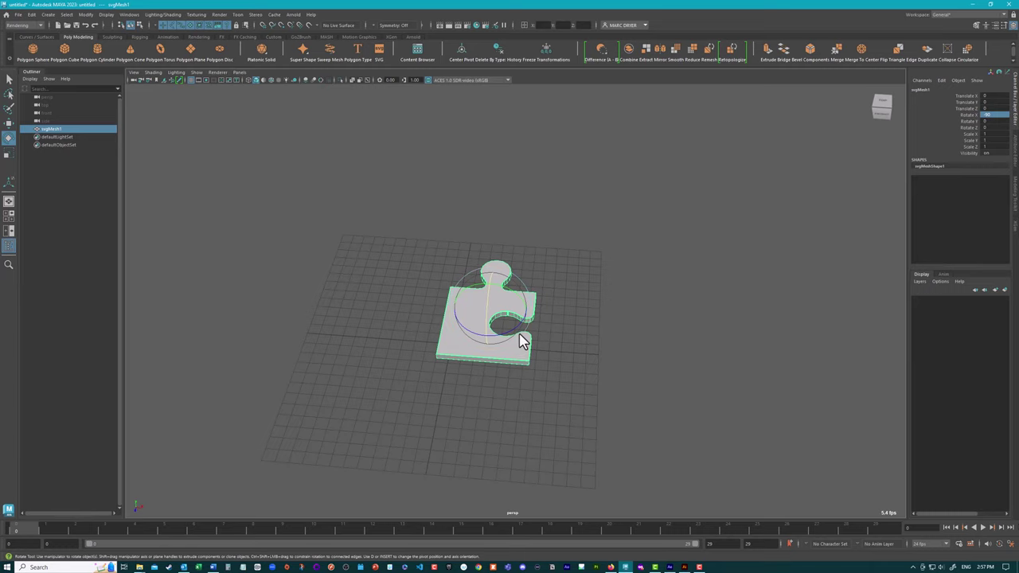
# Step: Save the scene as puzzle_demo.ma
pyautogui.hotkey('ctrl', 's')
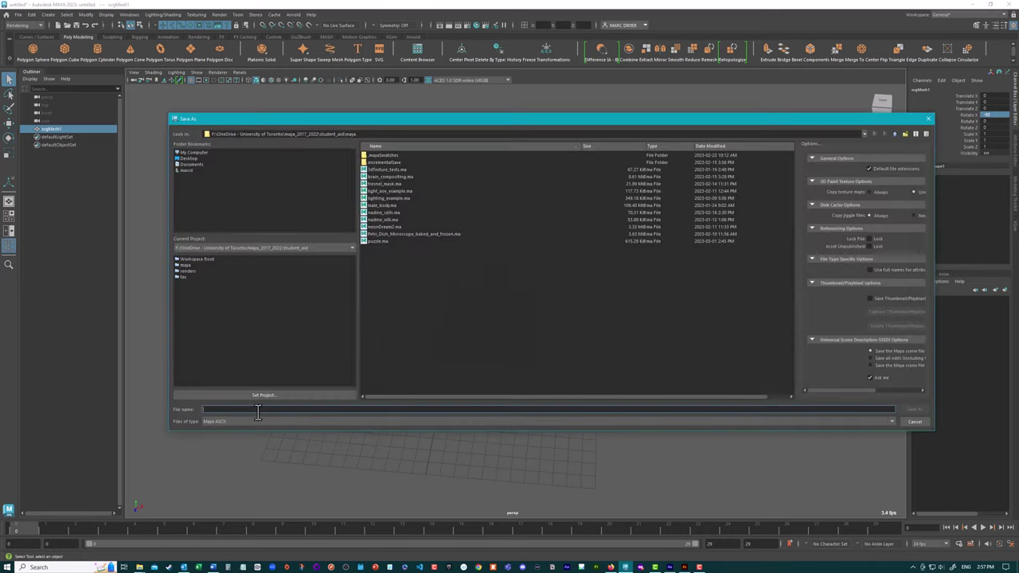
pyautogui.write('puzzle_demo')
pyautogui.press('Return')
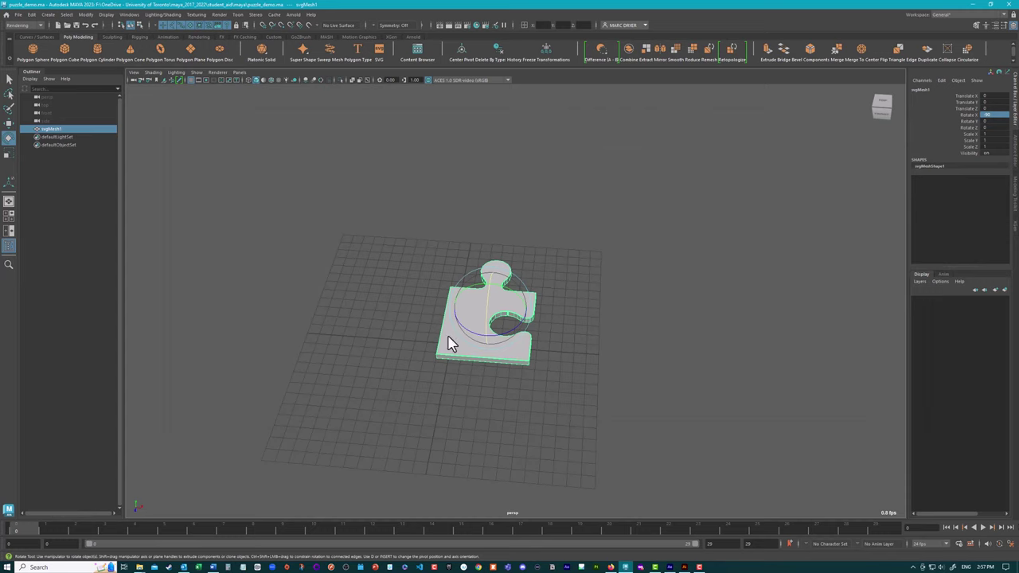
# Step: In the top view, snap the piece's pivot to the top-right corner of its square body
pyautogui.press('w')
pyautogui.keyDown('alt'); pyautogui.moveTo(501, 345); pyautogui.dragTo(468, 374); pyautogui.keyUp('alt')
pyautogui.press('space')
pyautogui.press('space')
pyautogui.scroll(-2, 459, 288)
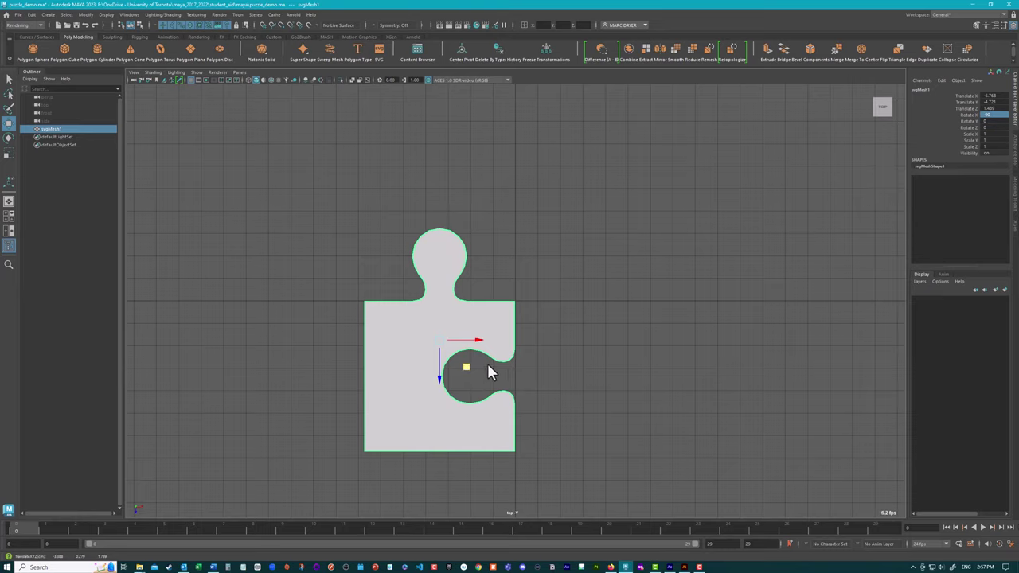
pyautogui.press('d')
pyautogui.moveTo(439, 341); pyautogui.dragTo(517, 303)
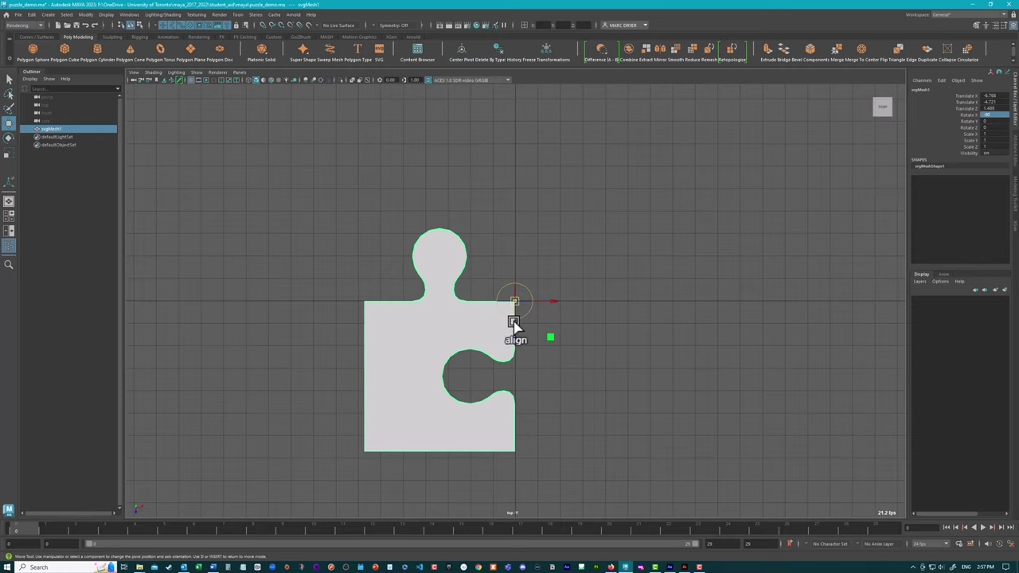
# Step: Move the piece so its pivot corner sits on the grid origin
pyautogui.scroll(5, 637, 323)
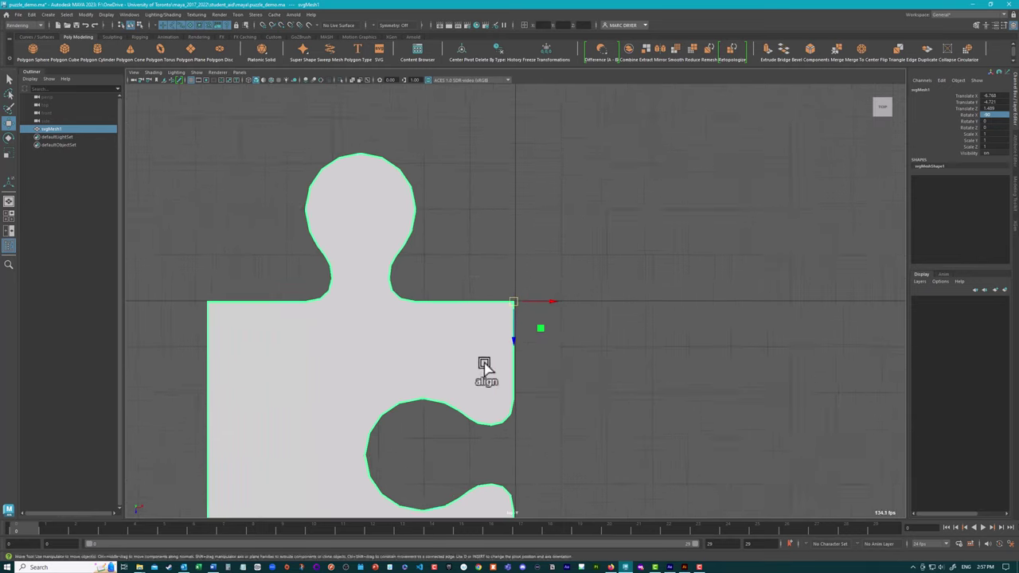
pyautogui.scroll(10, 648, 358)
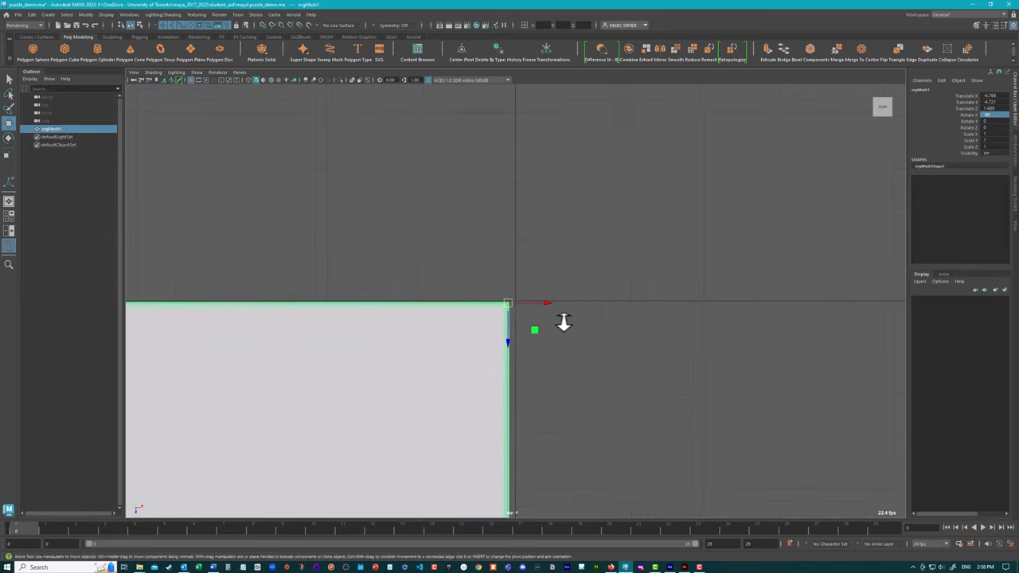
pyautogui.scroll(1, 604, 325)
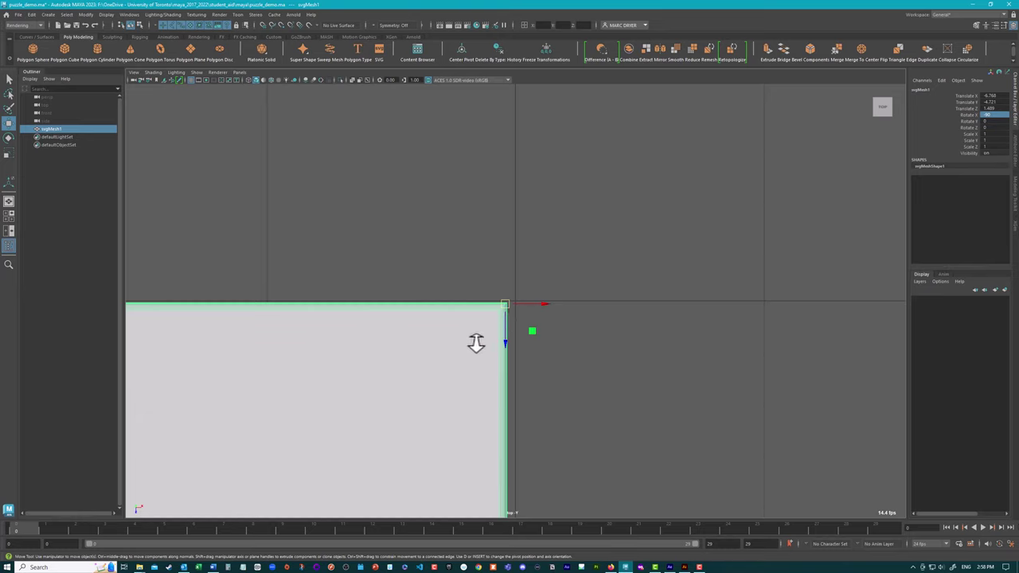
pyautogui.hotkey('ctrl', 'a')
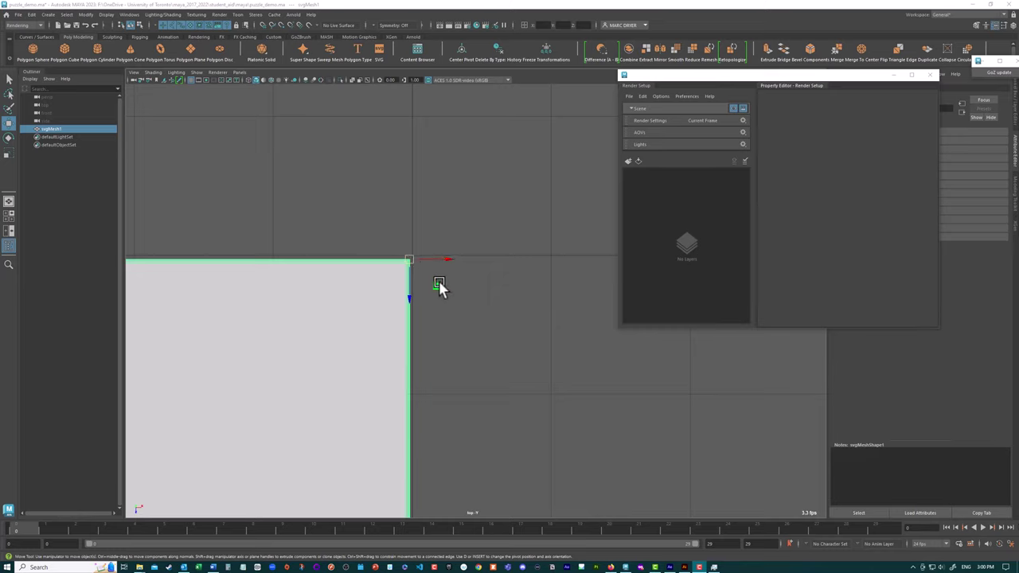
pyautogui.moveTo(403, 259)
pyautogui.mouseDown()
pyautogui.moveTo(414, 252)
pyautogui.moveTo(405, 263)
pyautogui.mouseUp()
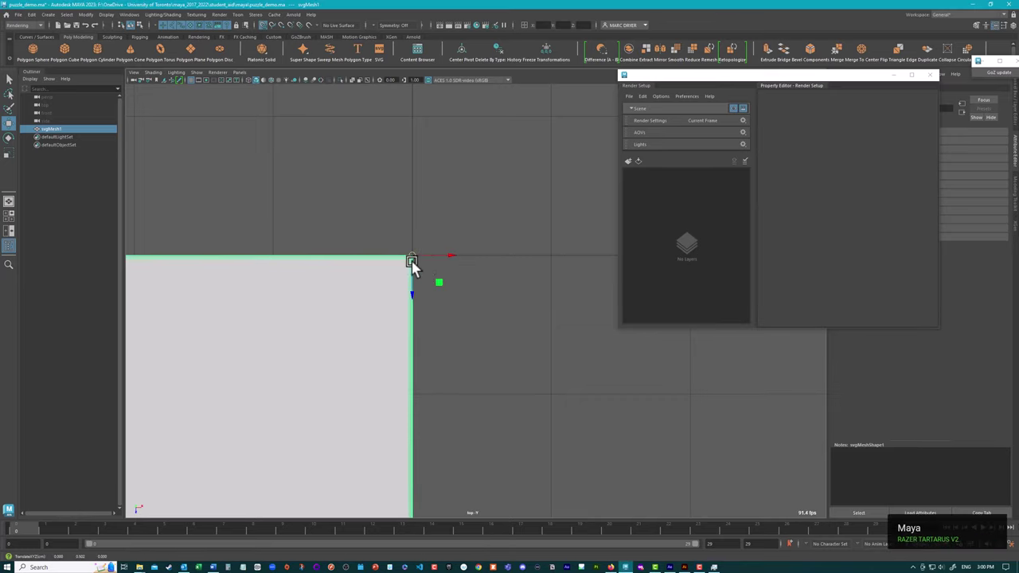
pyautogui.scroll(-5, 364, 273)
pyautogui.keyDown('alt'); pyautogui.moveTo(427, 295); pyautogui.dragTo(308, 265, button='middle'); pyautogui.keyUp('alt')
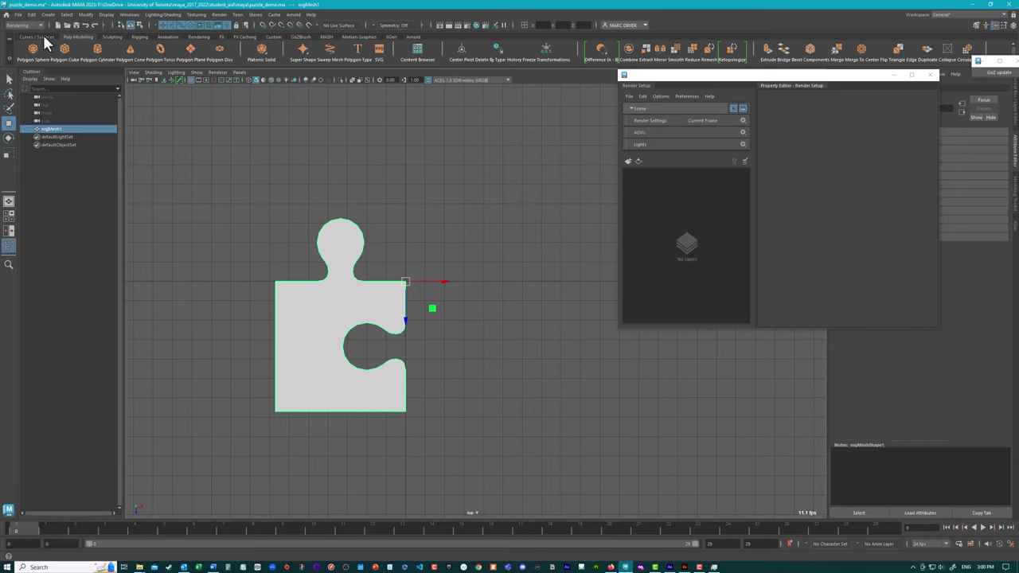
# Step: Duplicate Special the piece with reset options, Rotate Y 90 and 3 copies
pyautogui.click(31, 15)
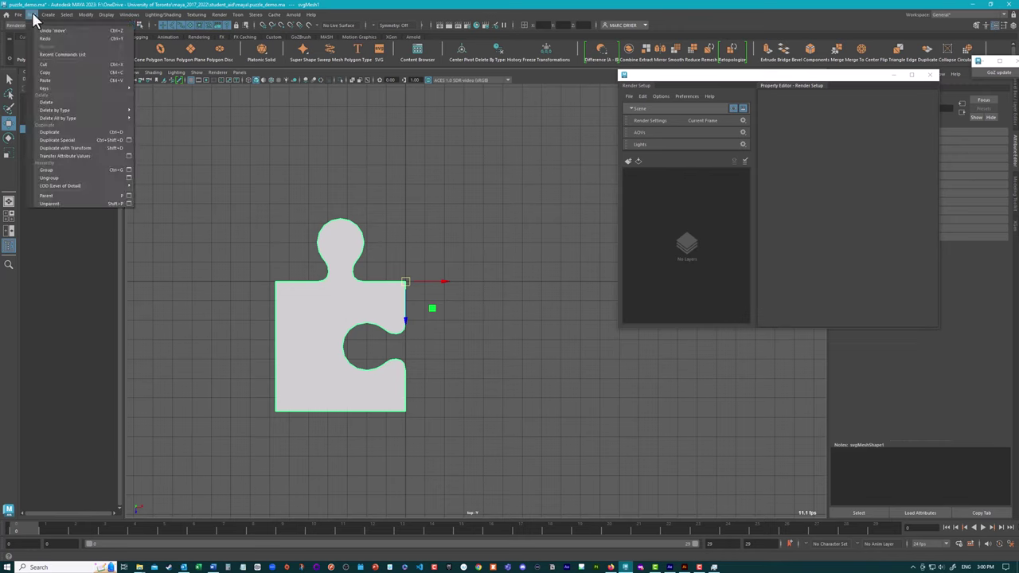
pyautogui.click(127, 140)
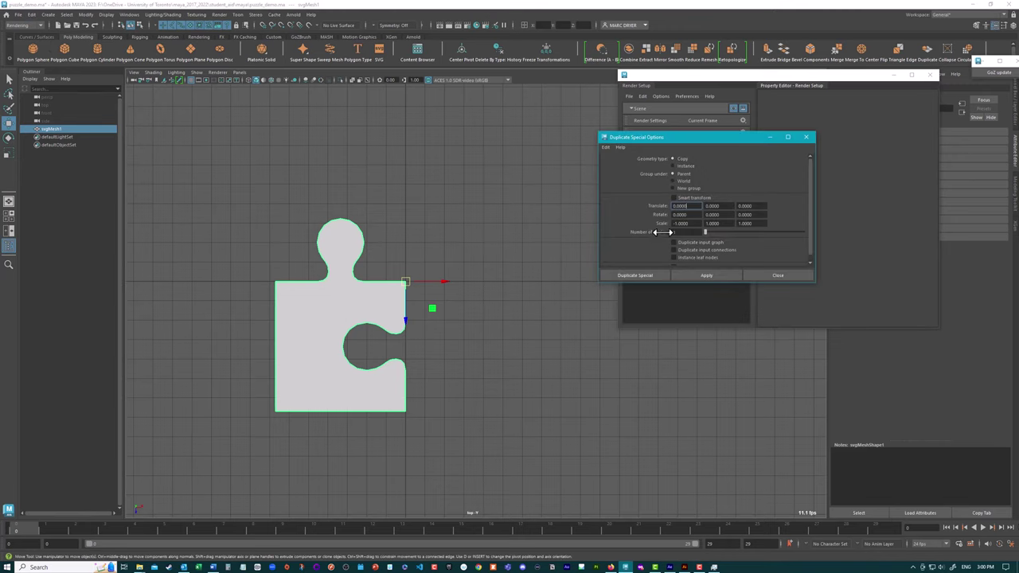
pyautogui.click(604, 147)
pyautogui.click(619, 163)
pyautogui.click(721, 213)
pyautogui.write('90')
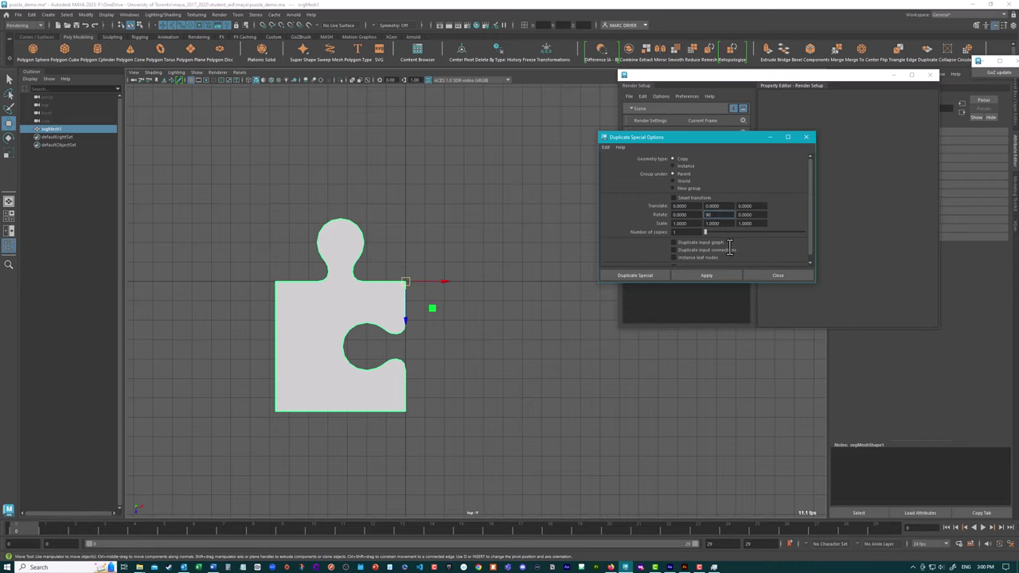
pyautogui.click(674, 232)
pyautogui.click(659, 275)
pyautogui.click(563, 272)
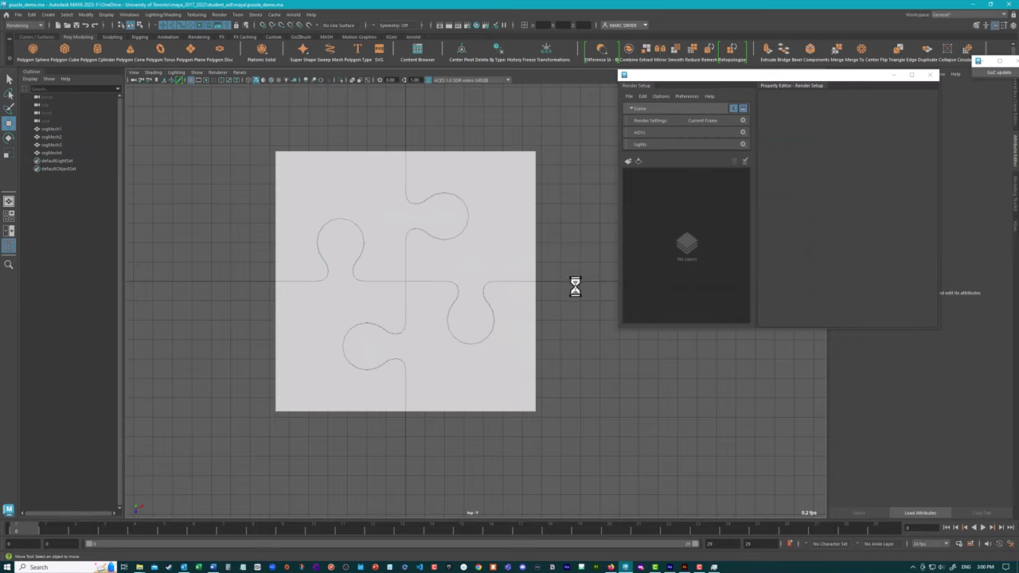
# Step: Close Render Setup, return to the perspective view and select all four puzzle pieces
pyautogui.click(929, 76)
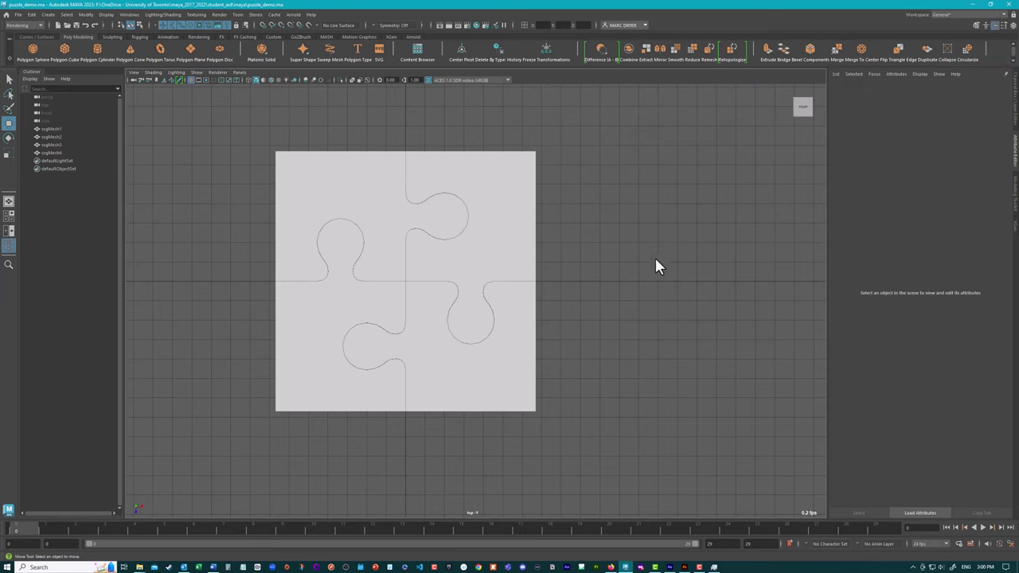
pyautogui.press('space')
pyautogui.press('space')
pyautogui.keyDown('alt'); pyautogui.moveTo(559, 235); pyautogui.dragTo(554, 265); pyautogui.keyUp('alt')
pyautogui.moveTo(402, 199); pyautogui.dragTo(628, 375)
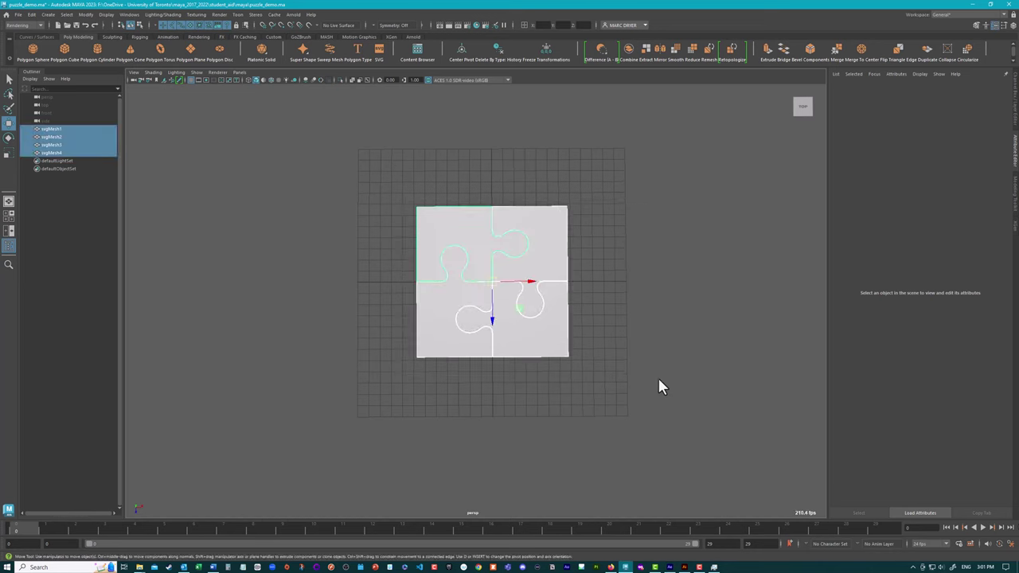
# Step: Assign a new Arnold aiStandardSurface material to all four selected pieces
pyautogui.rightClick(566, 176)
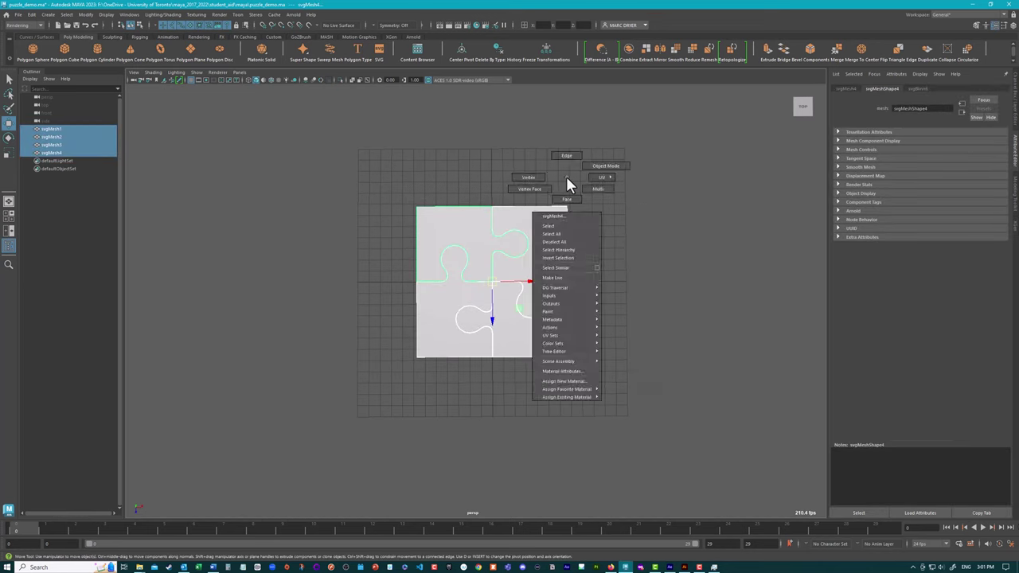
pyautogui.click(582, 382)
pyautogui.click(279, 207)
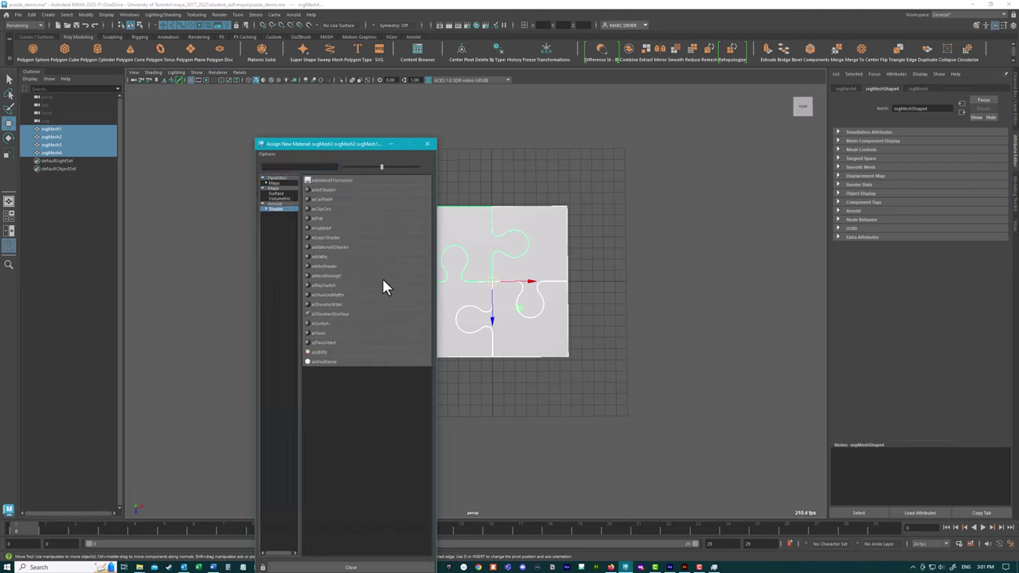
pyautogui.click(347, 313)
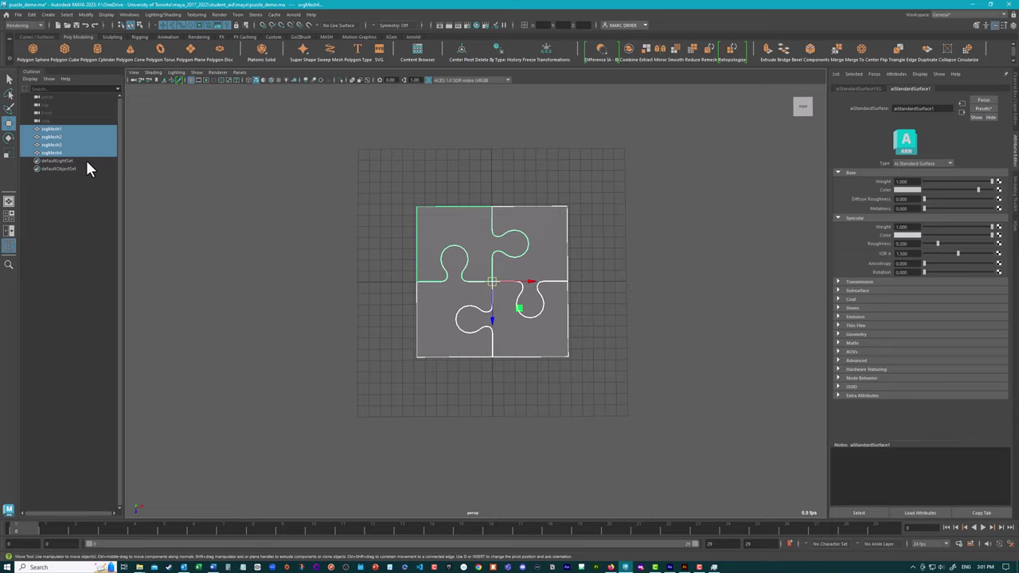
# Step: Group the four svgMesh pieces into group1 with Group pivot set to Center
pyautogui.click(32, 15)
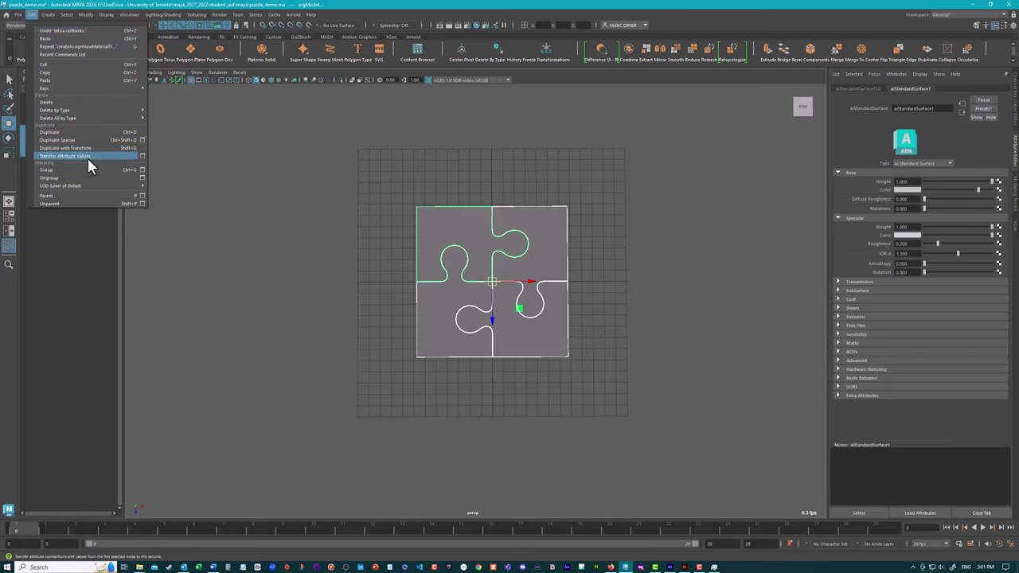
pyautogui.click(143, 170)
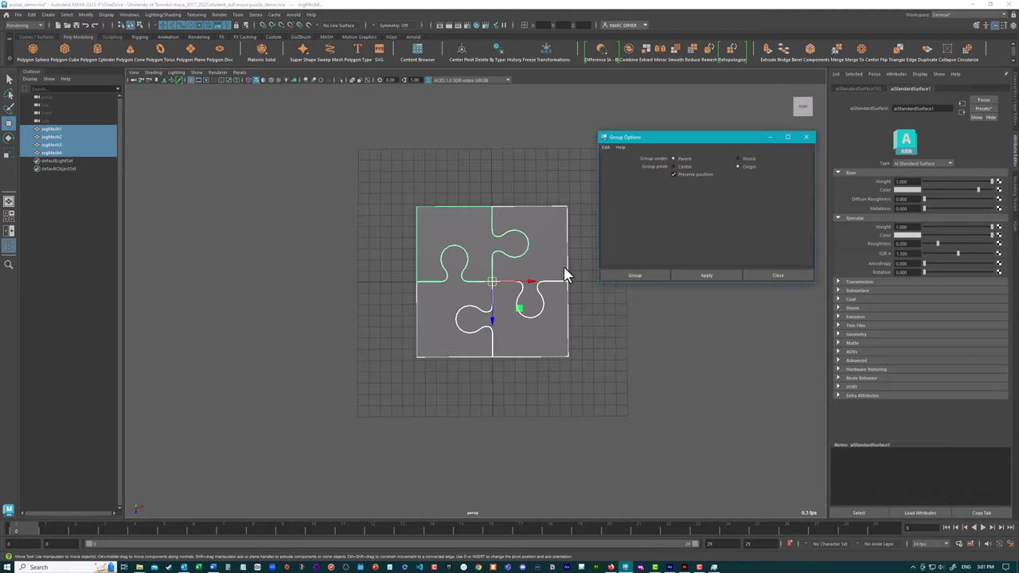
pyautogui.click(673, 166)
pyautogui.click(634, 276)
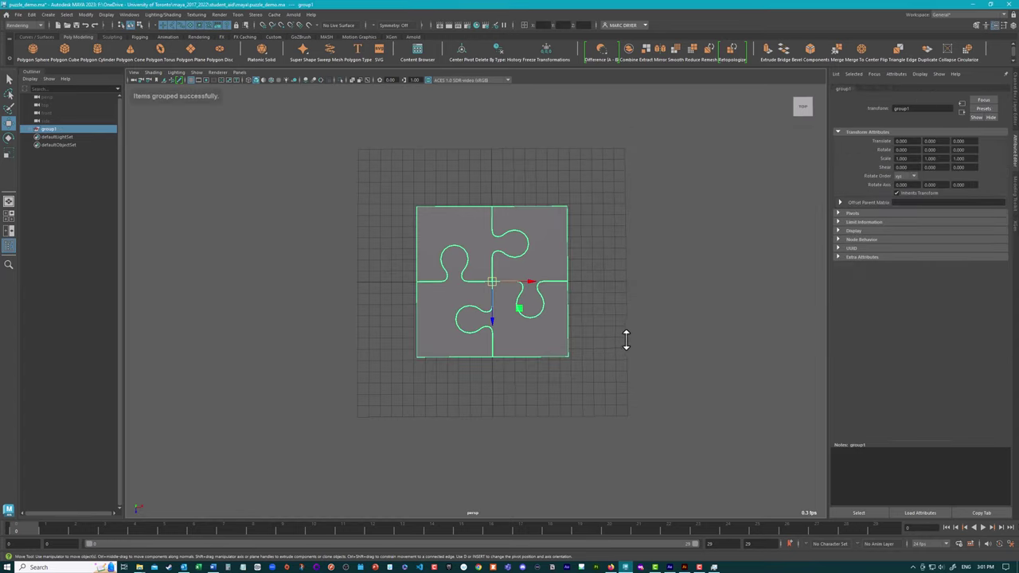
pyautogui.keyDown('alt'); pyautogui.moveTo(625, 336); pyautogui.dragTo(663, 267); pyautogui.keyUp('alt')
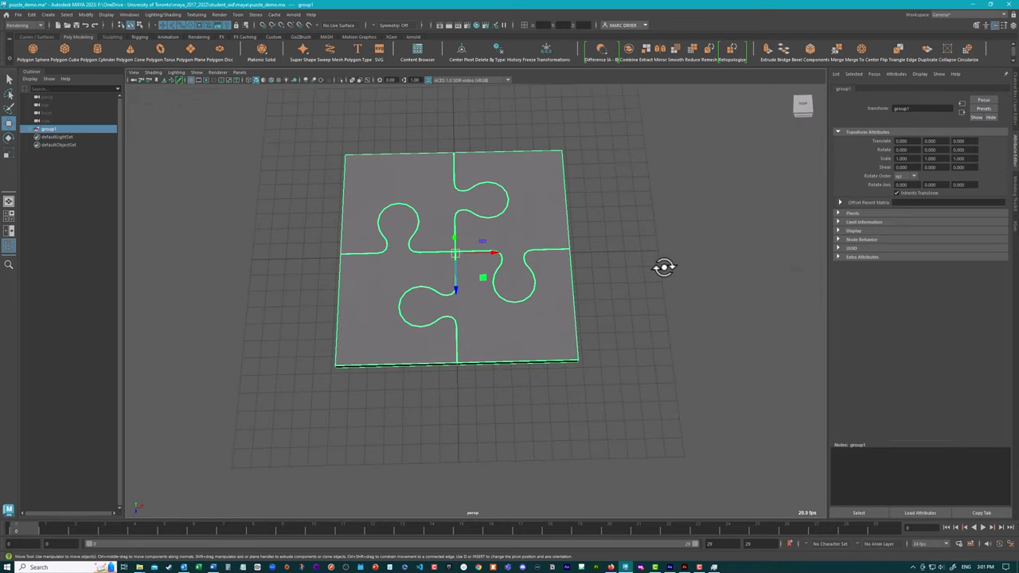
# Step: Rename svgMesh1's aiStandardSurface1 material to puzzle_shader
pyautogui.click(31, 129)
pyautogui.click(54, 137)
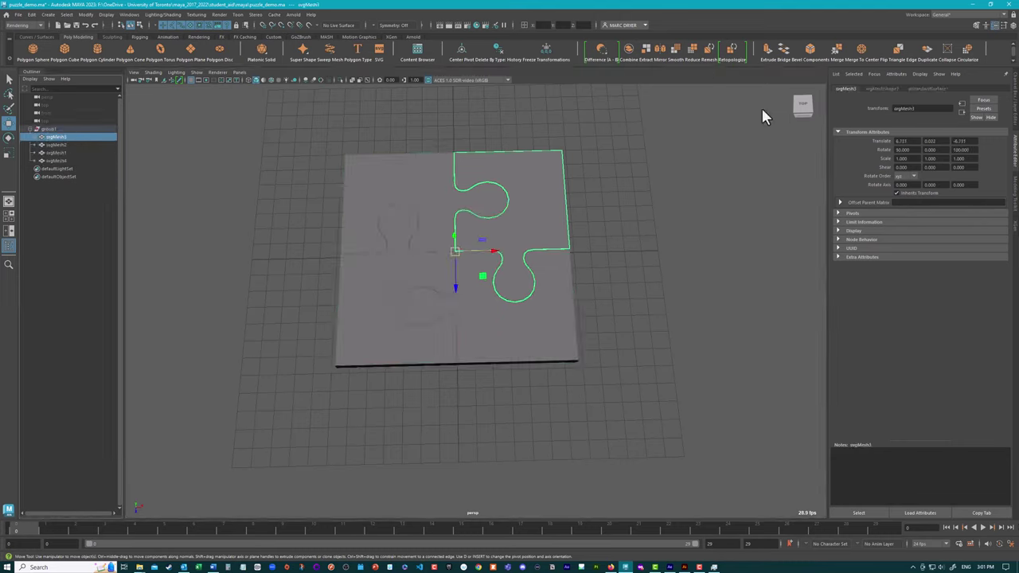
pyautogui.click(931, 88)
pyautogui.moveTo(947, 109); pyautogui.dragTo(840, 106)
pyautogui.write('ader')
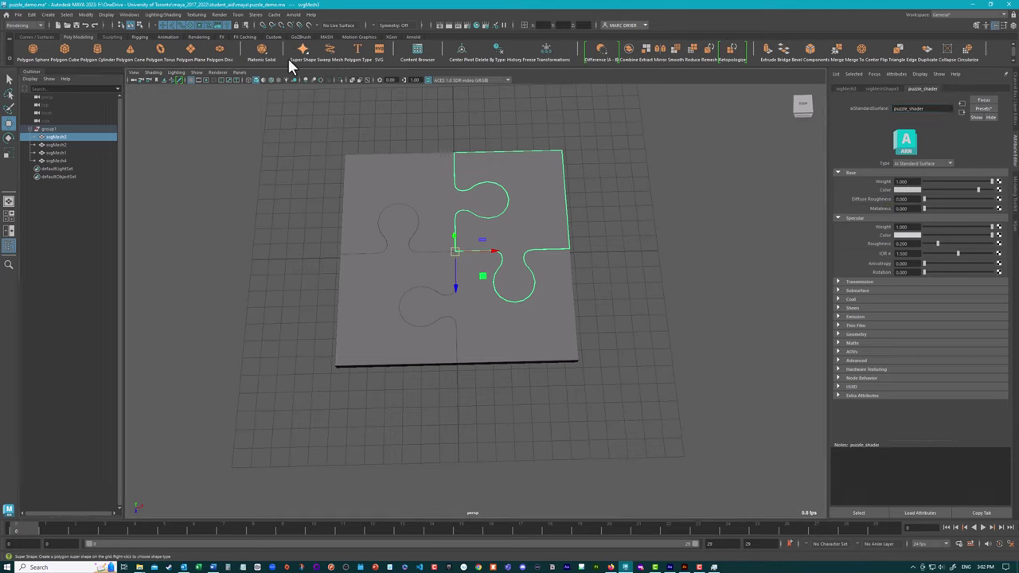
pyautogui.click(27, 24)
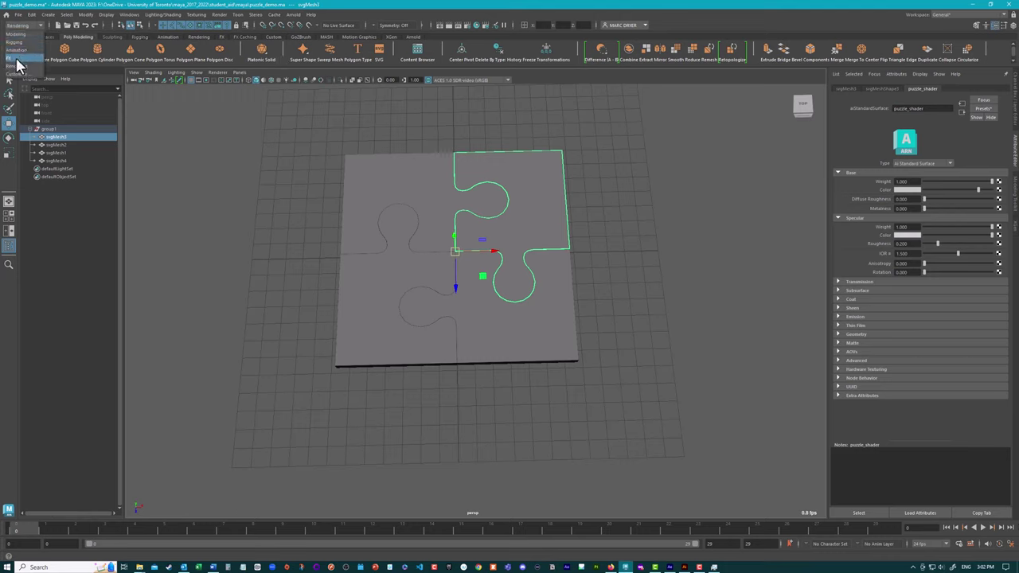
# Step: Switch to the Modeling menu set and check the top-right piece's UVs in the UV Editor
pyautogui.click(15, 34)
pyautogui.click(319, 14)
pyautogui.click(334, 31)
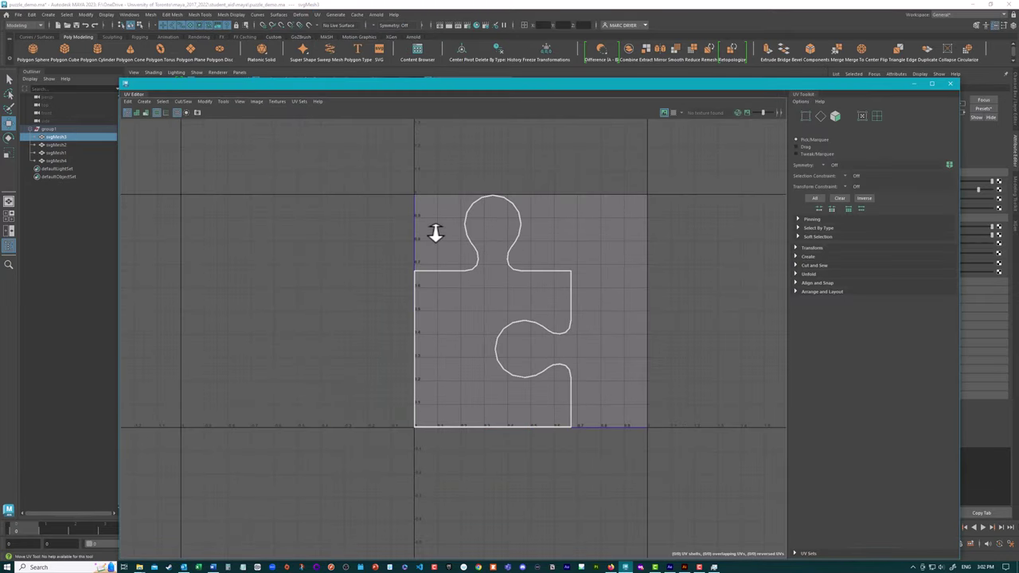
pyautogui.click(951, 83)
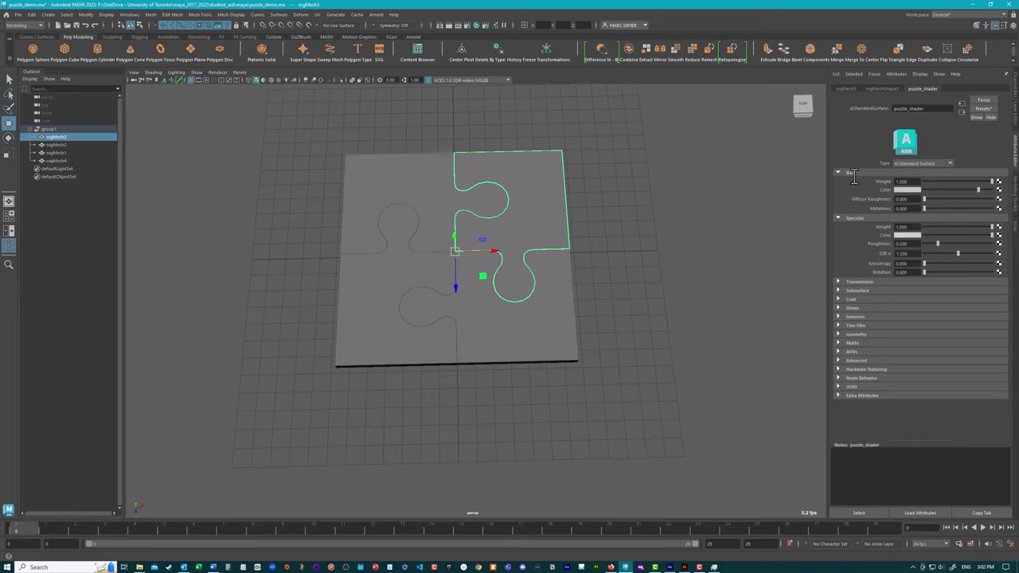
# Step: Connect a File texture, created as a projection, to puzzle_shader's Base Color
pyautogui.click(998, 189)
pyautogui.moveTo(563, 269); pyautogui.dragTo(620, 79)
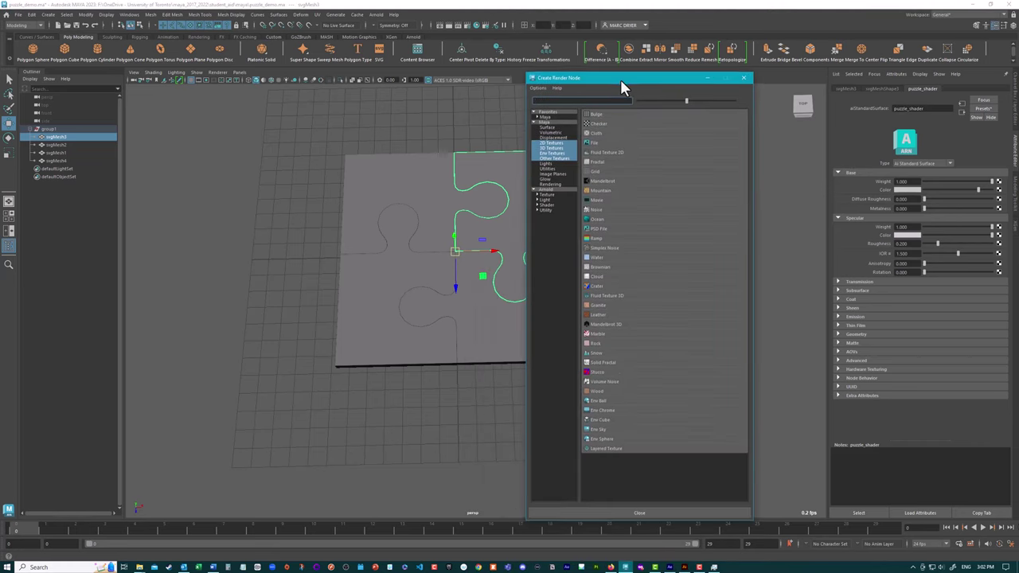
pyautogui.rightClick(594, 143)
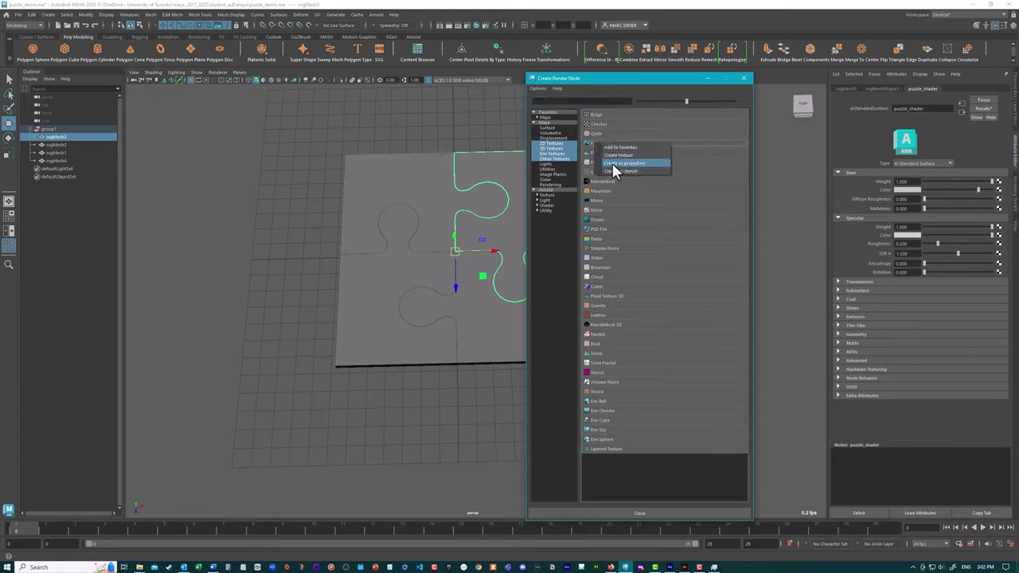
pyautogui.click(614, 163)
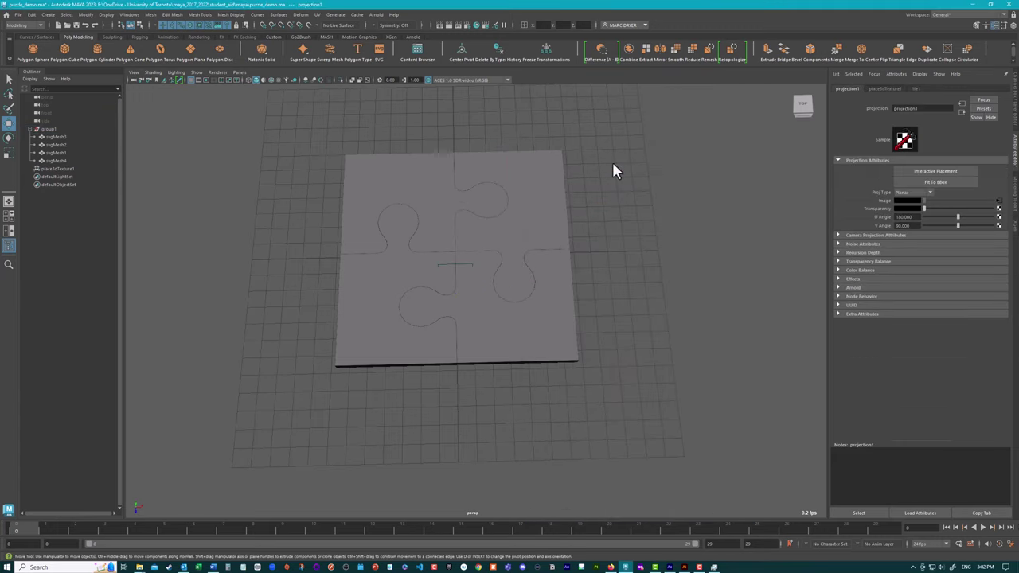
# Step: Graph puzzle_shader in Hypershade, tidy file1, projection1 and placement nodes, and select file1
pyautogui.click(476, 25)
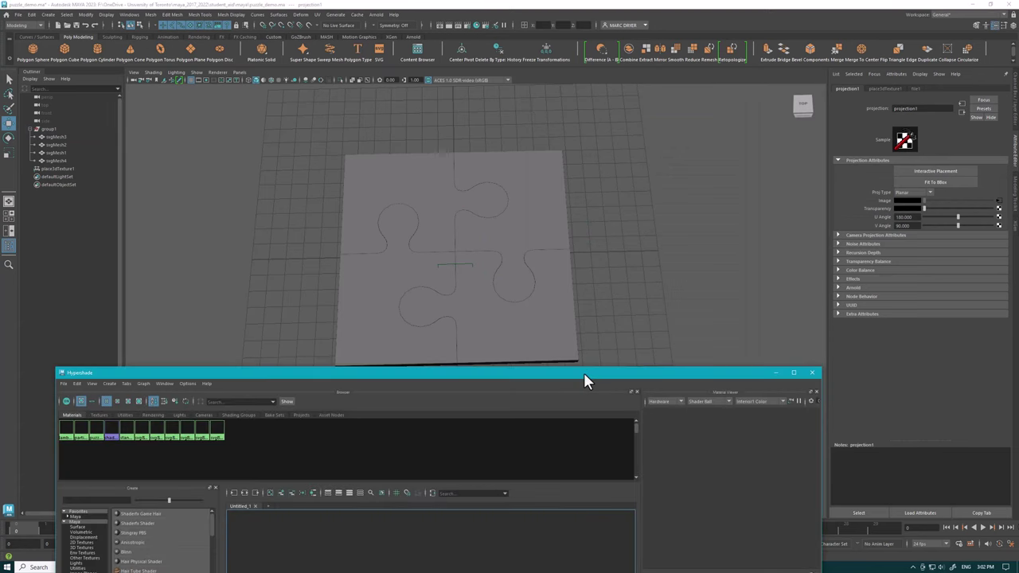
pyautogui.moveTo(584, 372); pyautogui.dragTo(614, 87)
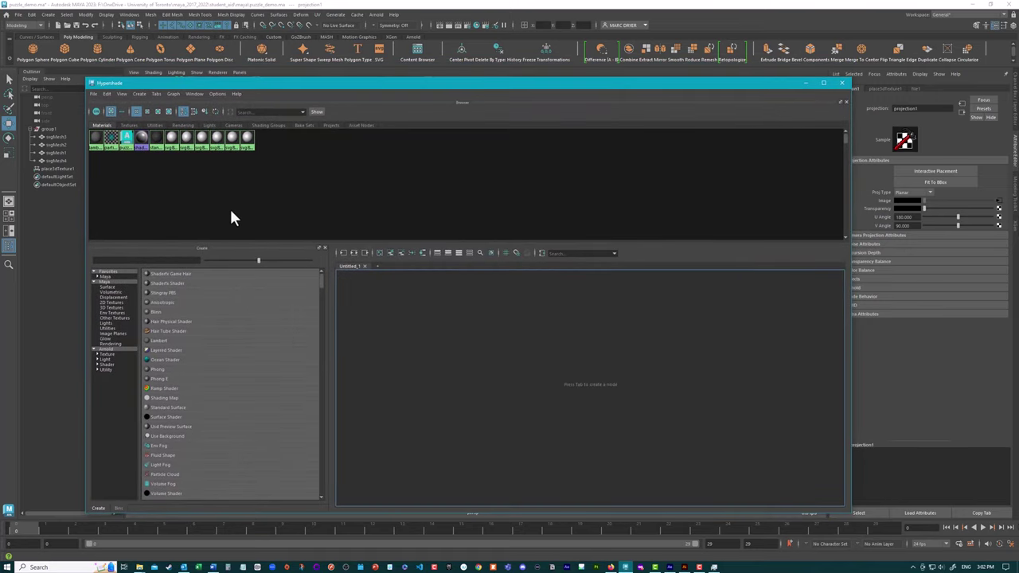
pyautogui.click(129, 140)
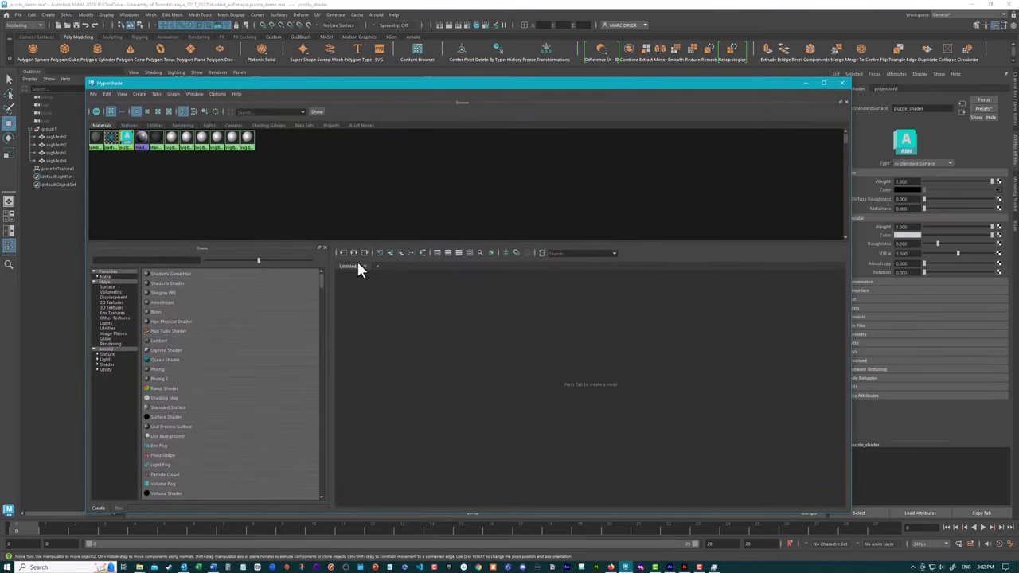
pyautogui.moveTo(560, 345); pyautogui.dragTo(564, 385, button='middle')
pyautogui.moveTo(505, 322); pyautogui.dragTo(516, 292)
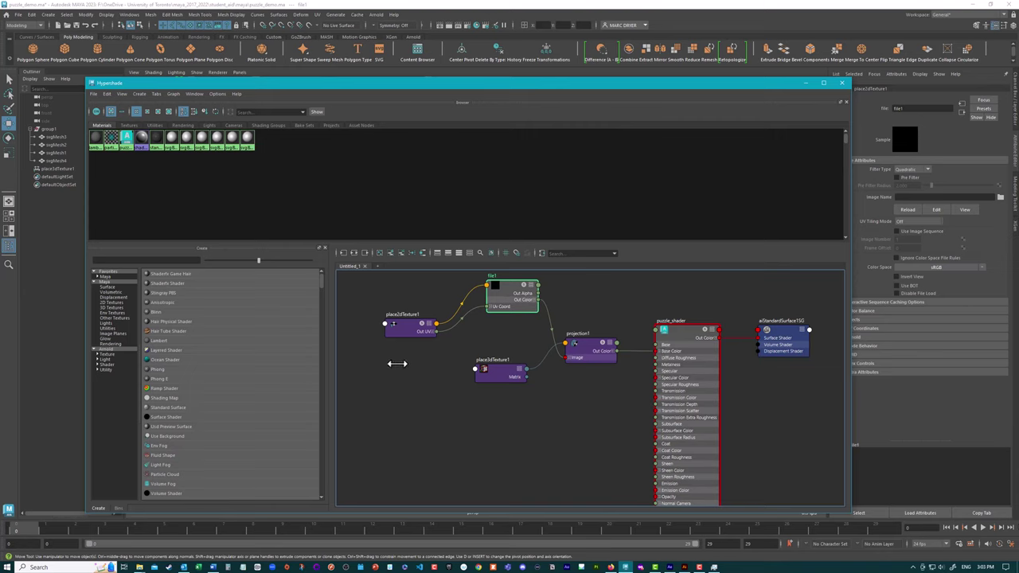
pyautogui.moveTo(586, 358); pyautogui.dragTo(587, 334)
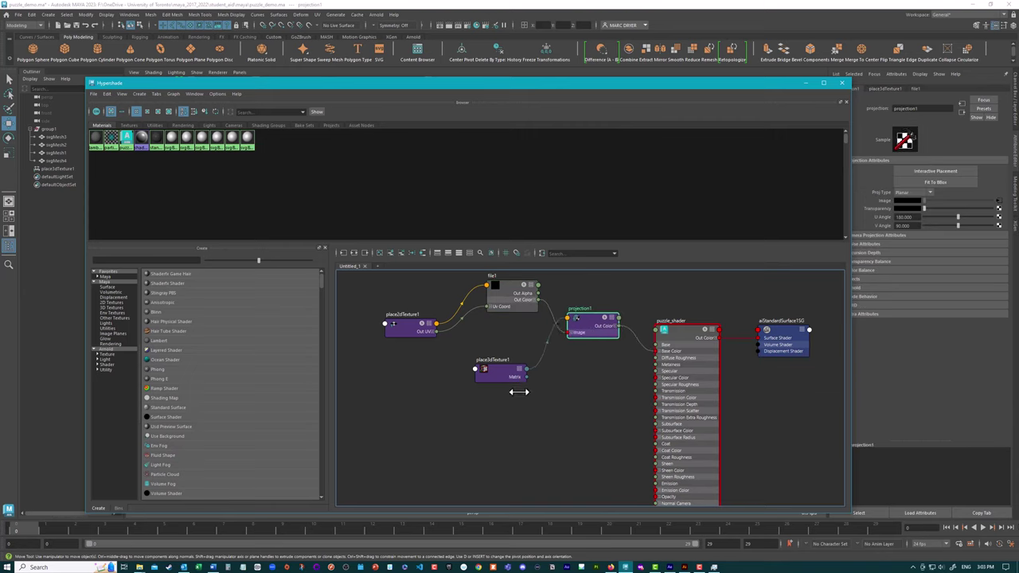
pyautogui.moveTo(491, 374); pyautogui.dragTo(464, 397)
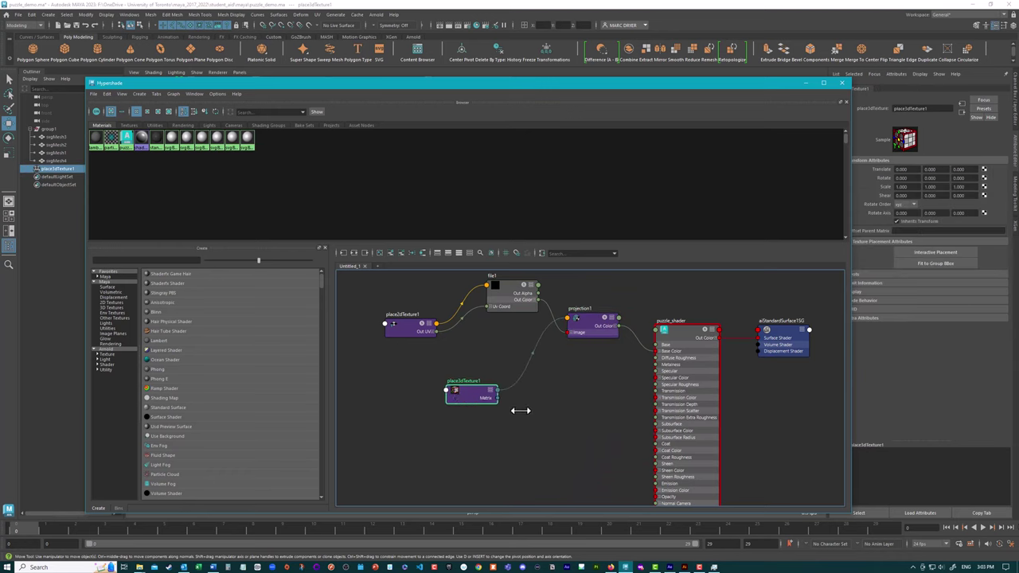
pyautogui.moveTo(398, 336)
pyautogui.mouseDown()
pyautogui.moveTo(395, 300)
pyautogui.moveTo(377, 310)
pyautogui.moveTo(403, 319)
pyautogui.mouseUp()
pyautogui.moveTo(470, 393)
pyautogui.mouseDown()
pyautogui.moveTo(506, 398)
pyautogui.moveTo(475, 366)
pyautogui.moveTo(486, 390)
pyautogui.mouseUp()
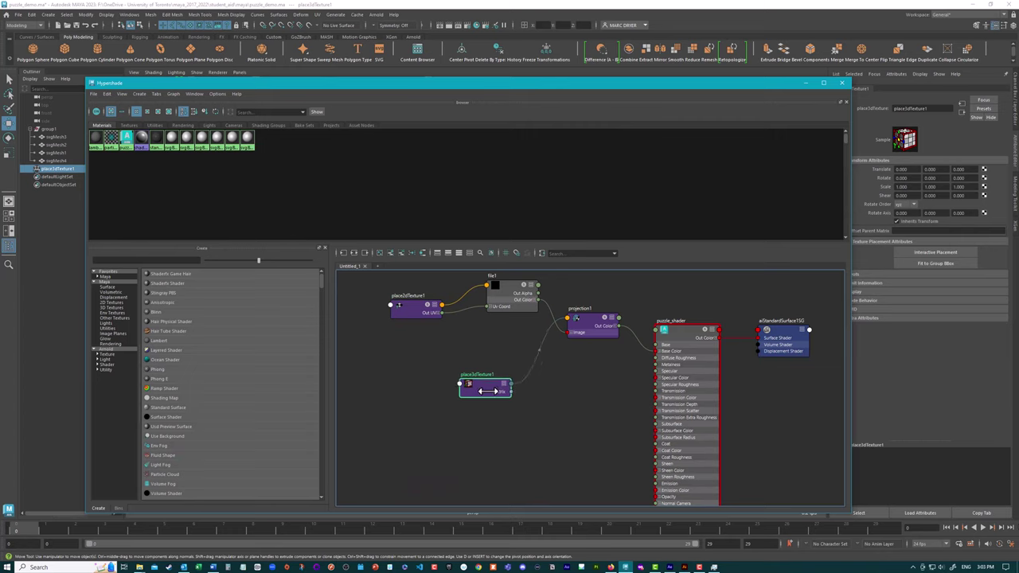
pyautogui.click(512, 288)
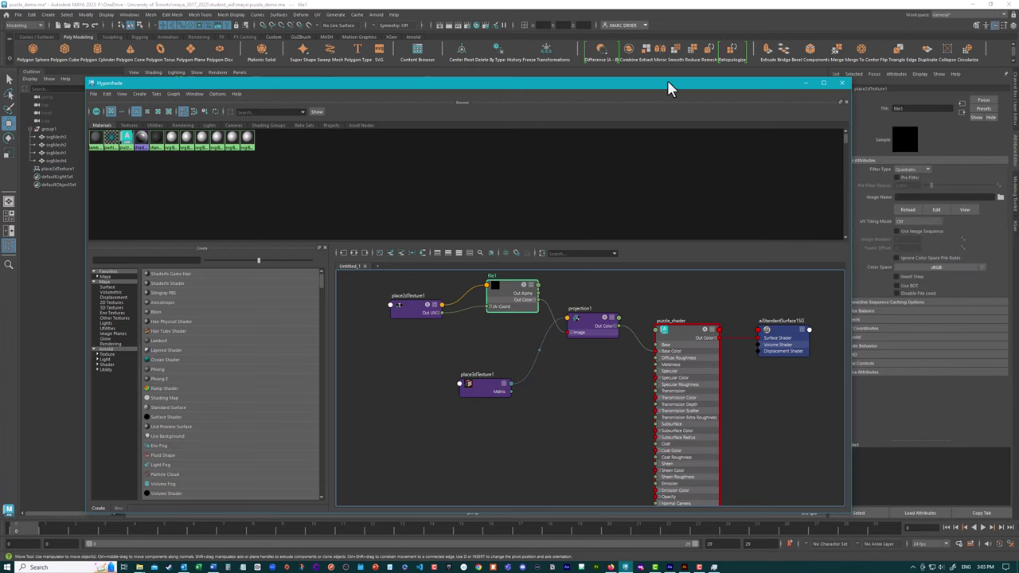
pyautogui.moveTo(671, 87); pyautogui.dragTo(559, 334)
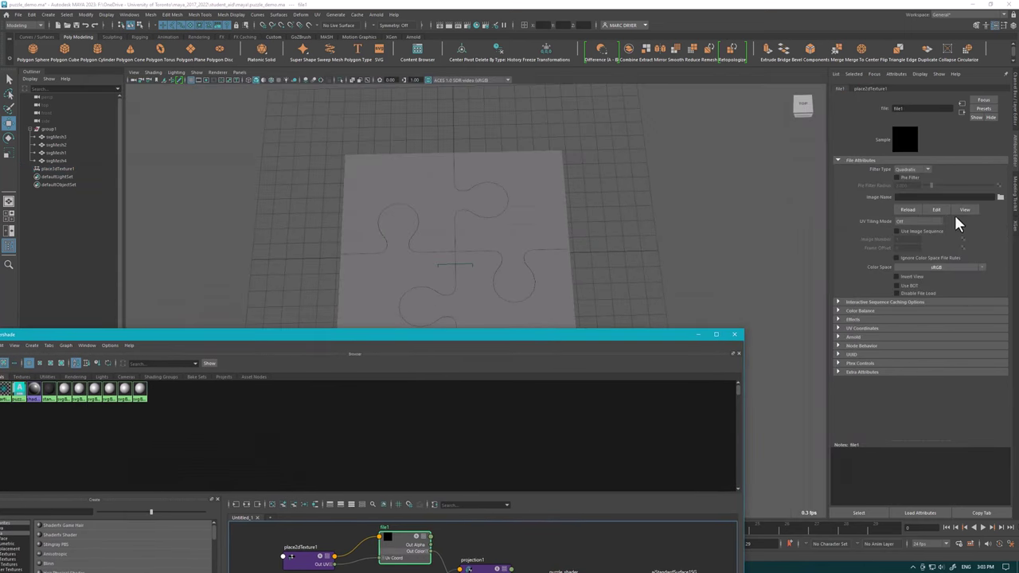
# Step: Load 1543-andreas-vesalius-fabrica-base-of-the-brain-F1963f-1024.jpg into the file1 texture
pyautogui.click(999, 197)
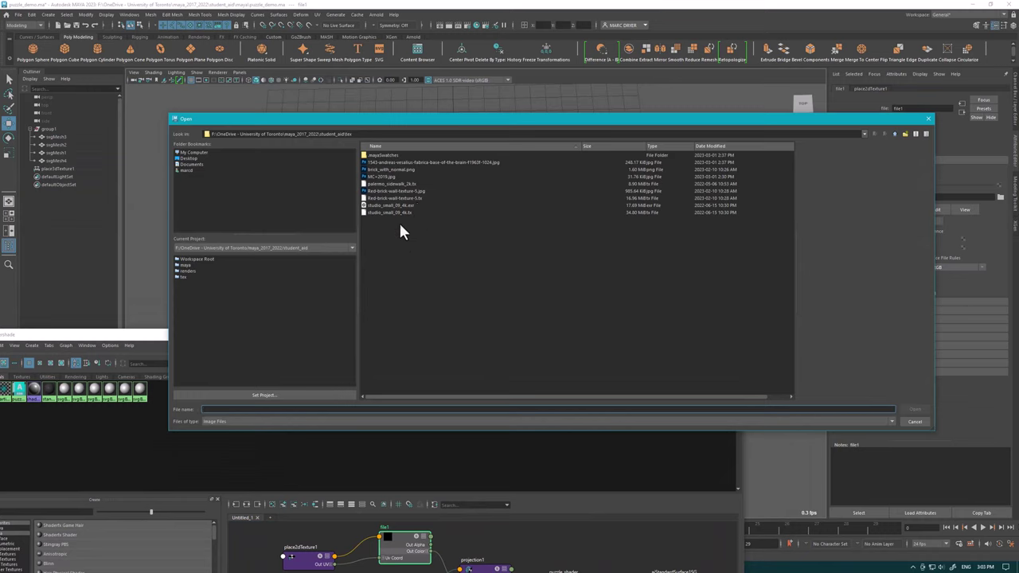
pyautogui.click(435, 163)
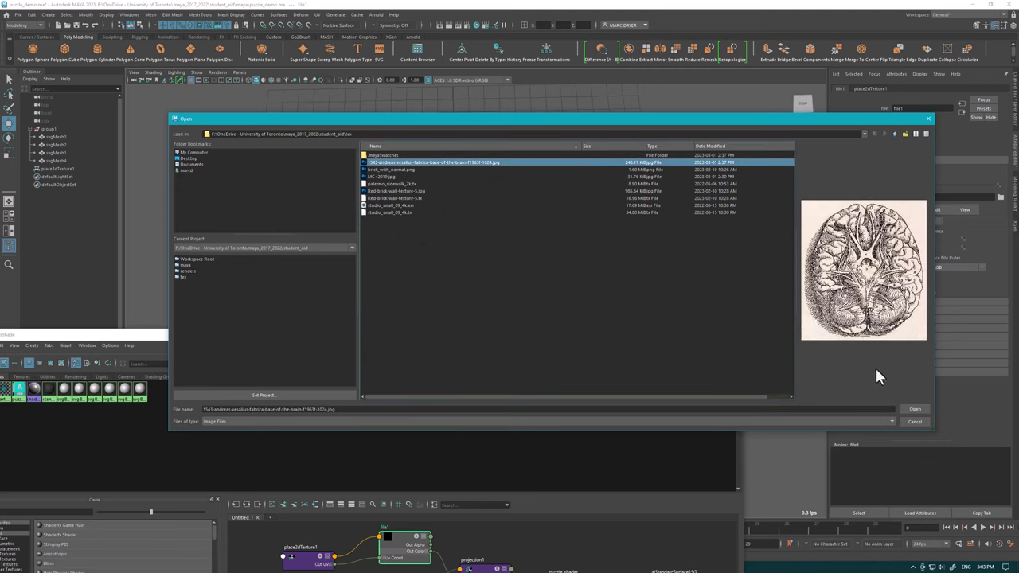
pyautogui.click(914, 410)
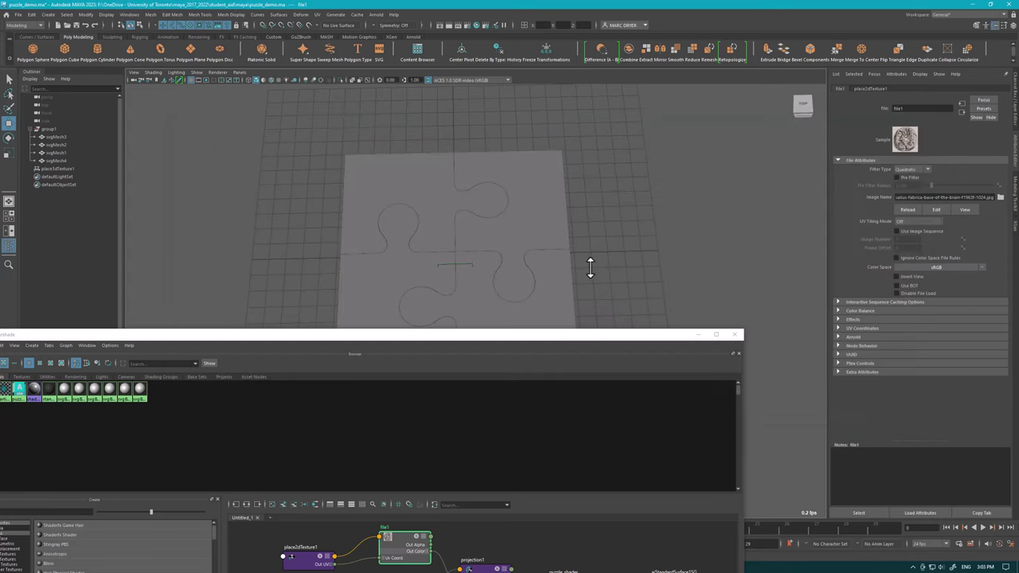
# Step: Turn on textured display, view the slab edge-on and select place3dTexture1
pyautogui.press('6')
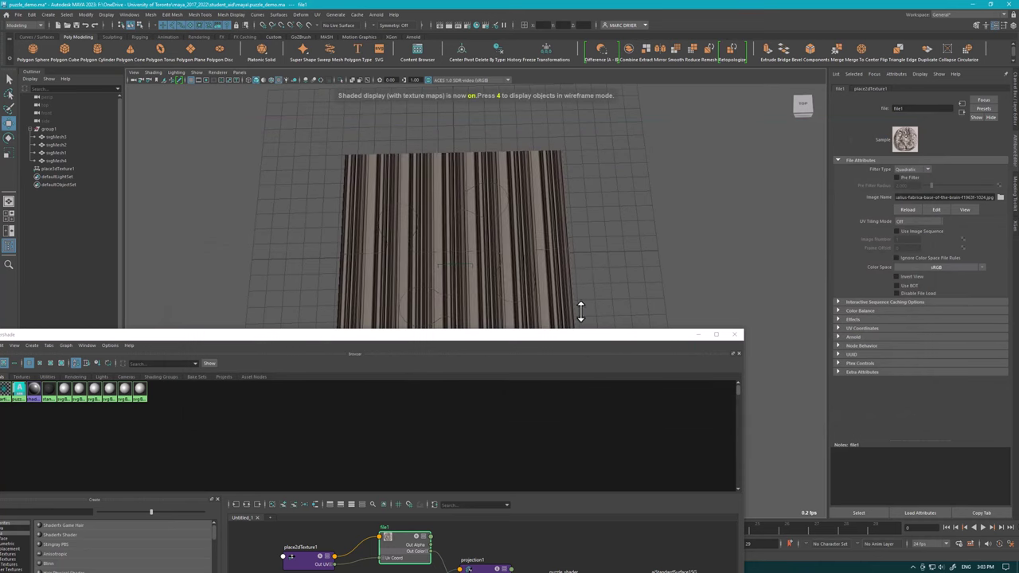
pyautogui.moveTo(581, 344); pyautogui.dragTo(623, 433)
pyautogui.keyDown('alt'); pyautogui.moveTo(609, 374); pyautogui.dragTo(592, 352); pyautogui.keyUp('alt')
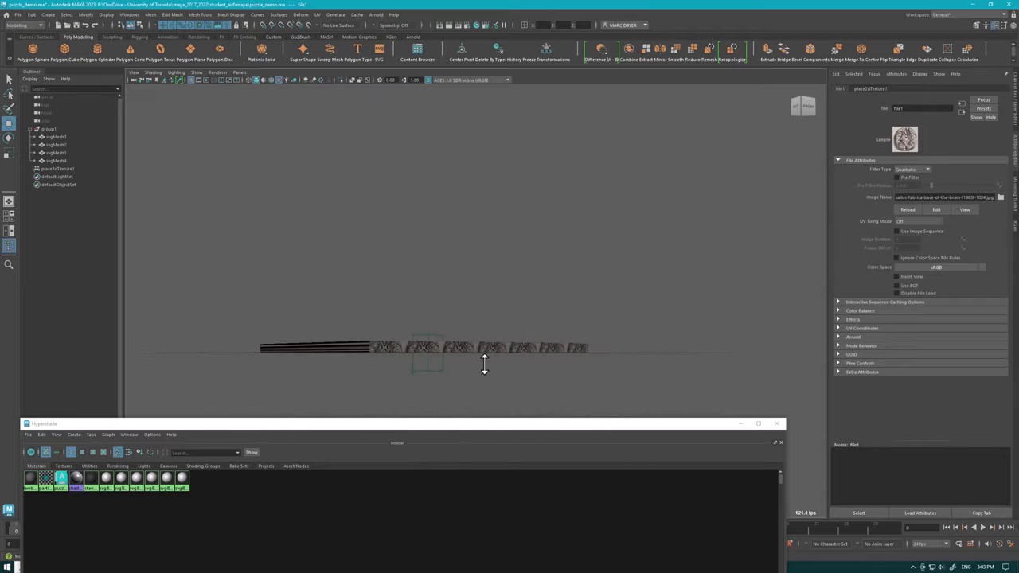
pyautogui.click(434, 370)
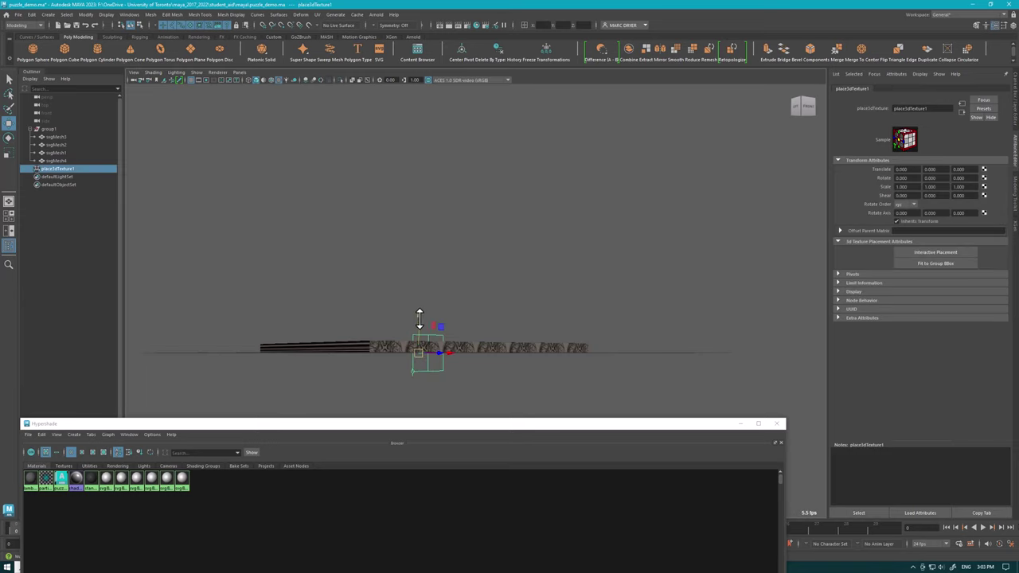
# Step: Show the projection1 node's settings in the Attribute Editor from the node editor
pyautogui.moveTo(486, 425); pyautogui.dragTo(523, 144)
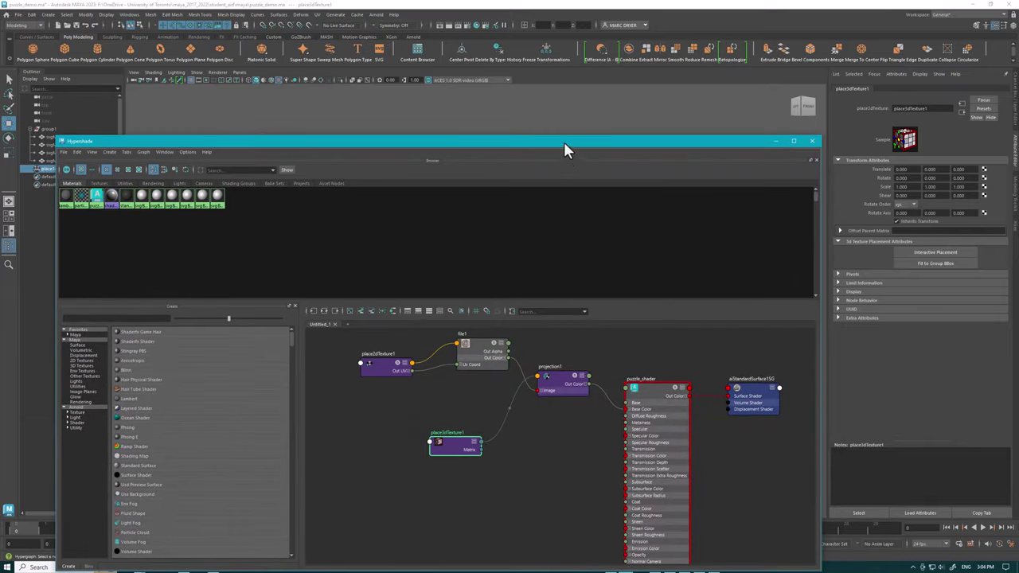
pyautogui.moveTo(563, 148)
pyautogui.mouseDown()
pyautogui.moveTo(568, 409)
pyautogui.moveTo(539, 409)
pyautogui.moveTo(550, 134)
pyautogui.mouseUp()
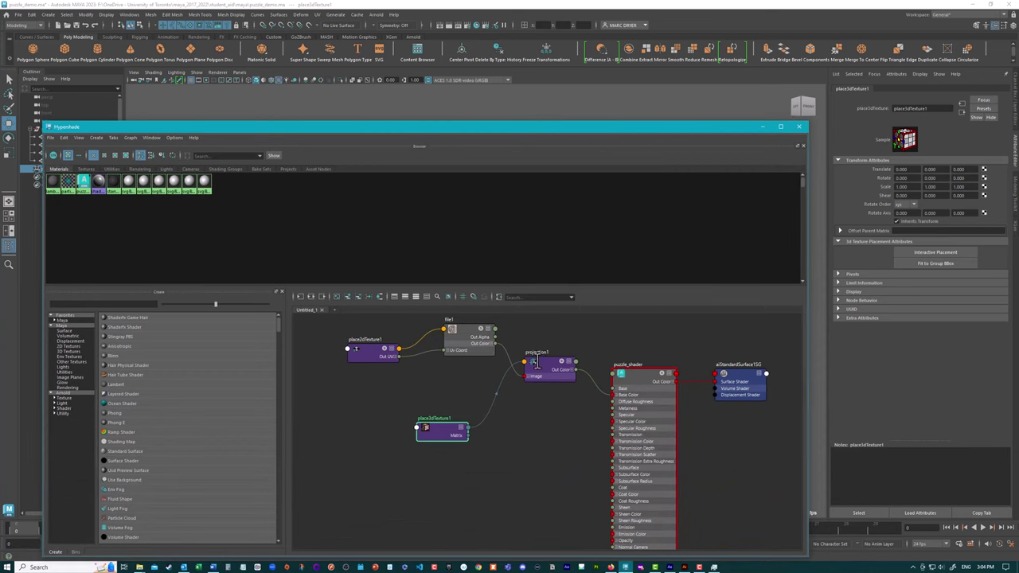
pyautogui.click(587, 113)
pyautogui.click(589, 154)
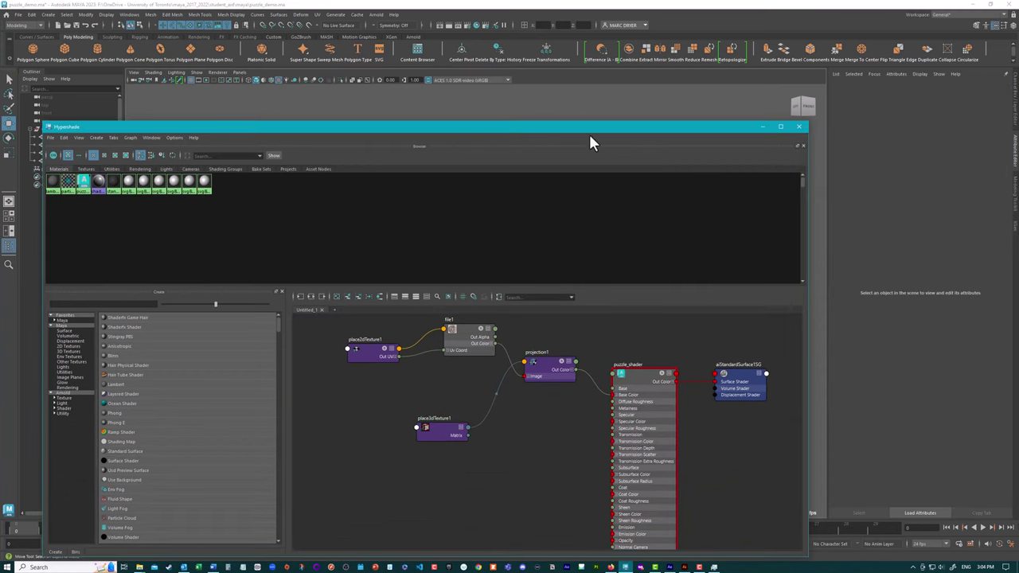
pyautogui.moveTo(587, 130); pyautogui.dragTo(482, 384)
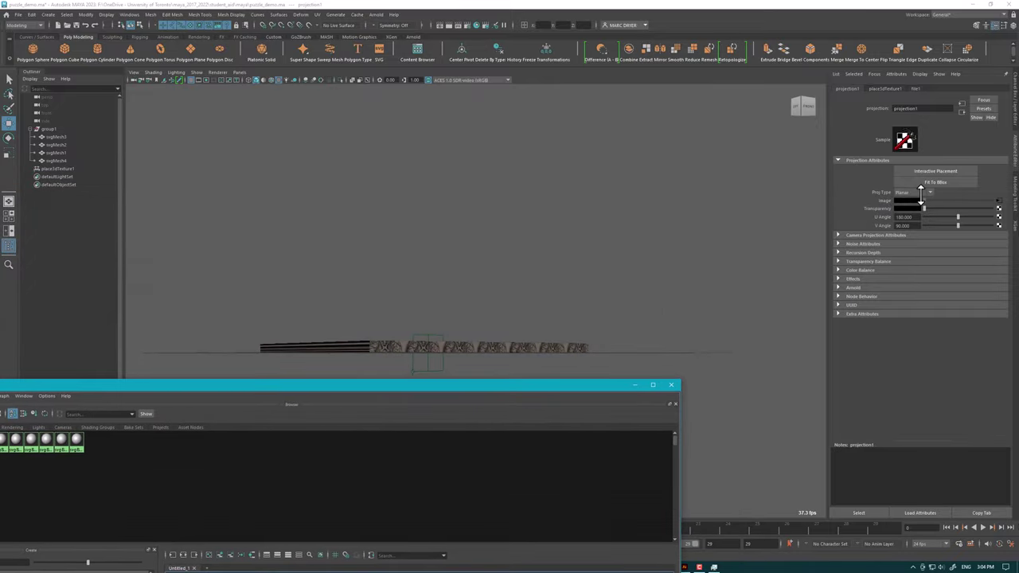
pyautogui.moveTo(621, 382); pyautogui.dragTo(518, 100)
pyautogui.moveTo(333, 341)
pyautogui.mouseDown()
pyautogui.moveTo(341, 324)
pyautogui.moveTo(331, 334)
pyautogui.mouseUp()
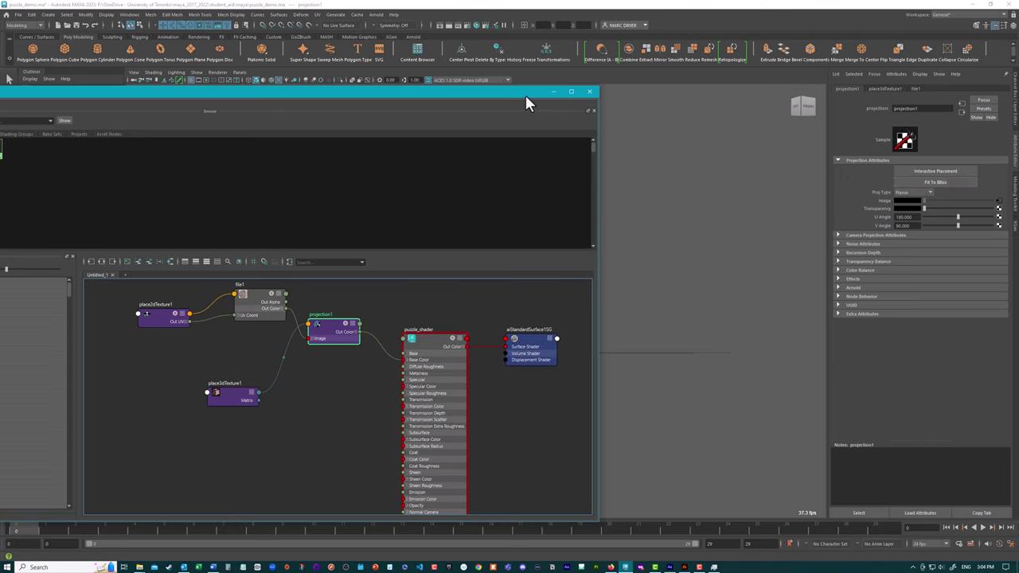
pyautogui.moveTo(525, 93); pyautogui.dragTo(325, 137)
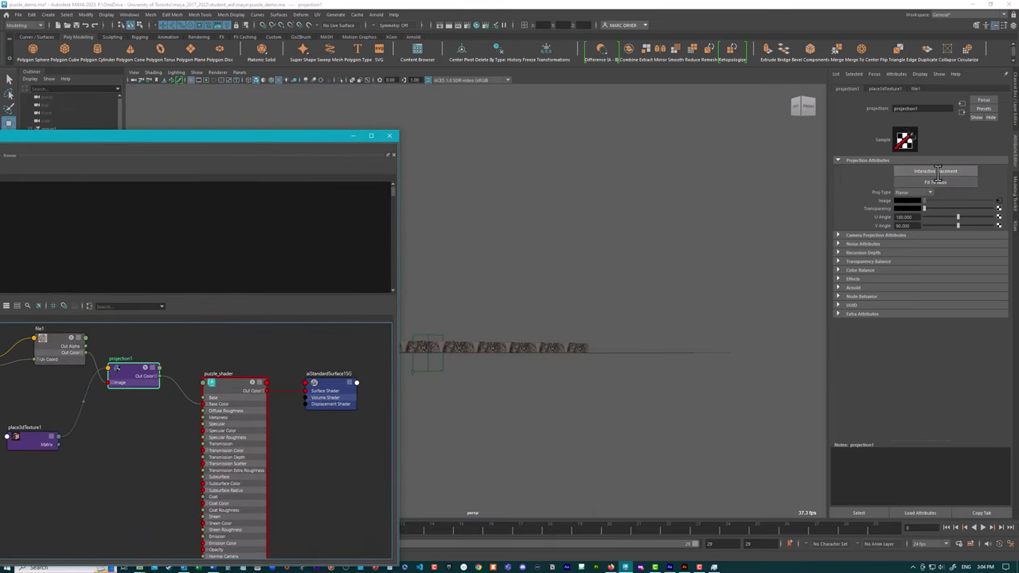
pyautogui.click(937, 171)
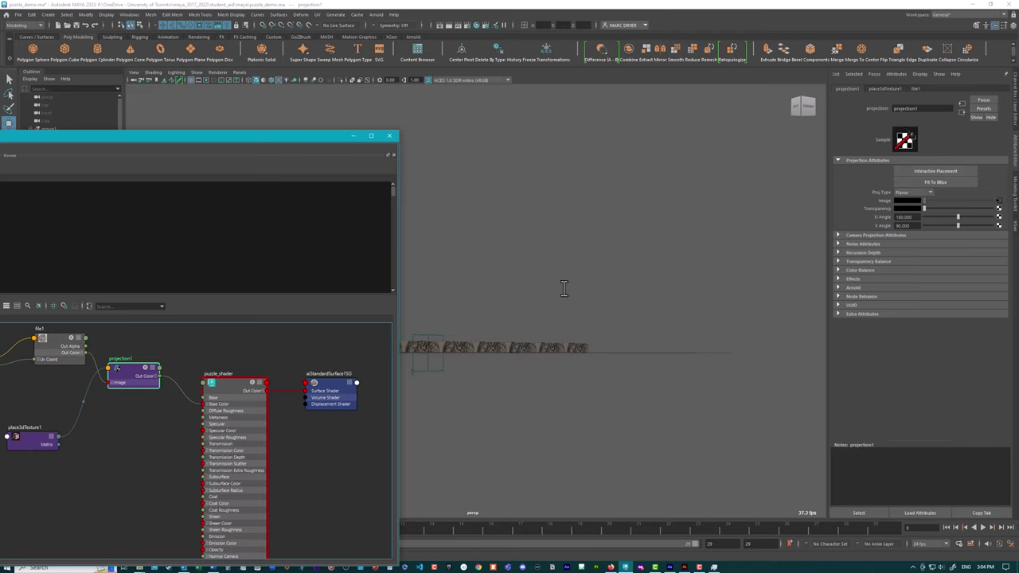
pyautogui.keyDown('alt'); pyautogui.moveTo(637, 249); pyautogui.dragTo(520, 317); pyautogui.keyUp('alt')
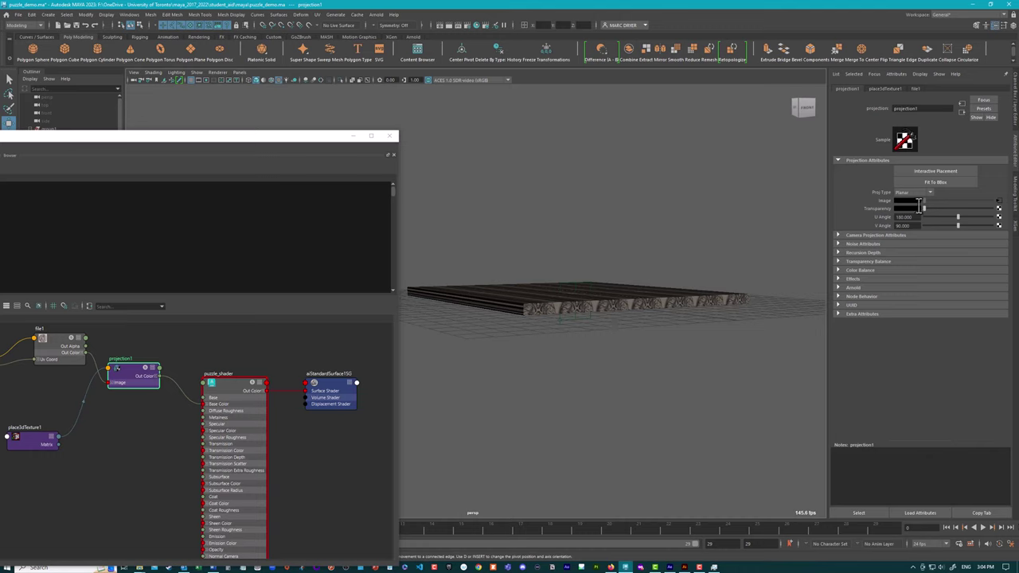
# Step: Use Interactive Placement to rotate the planar projection flat onto the slab's top
pyautogui.click(935, 171)
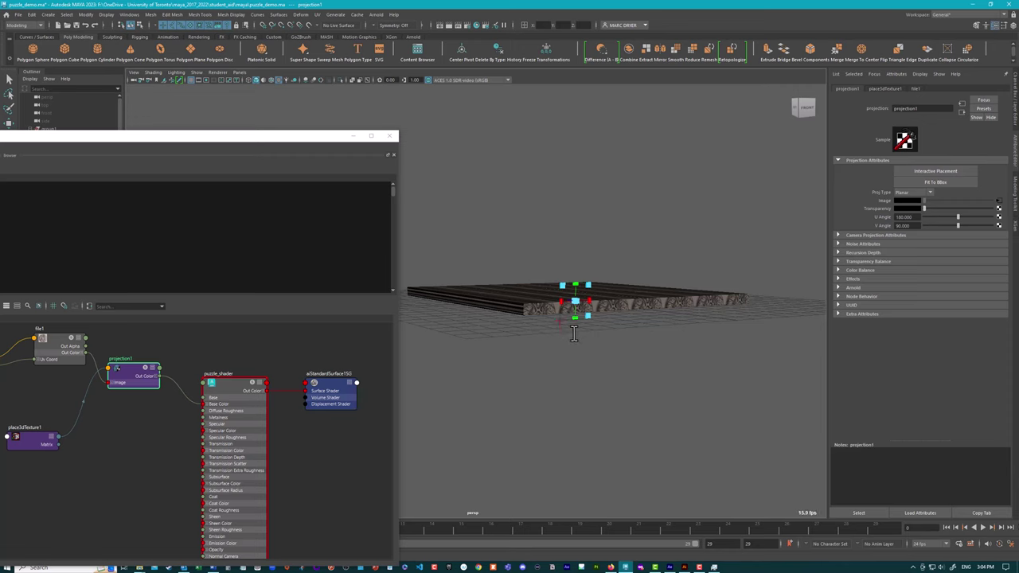
pyautogui.keyDown('alt'); pyautogui.moveTo(560, 328); pyautogui.dragTo(474, 330); pyautogui.keyUp('alt')
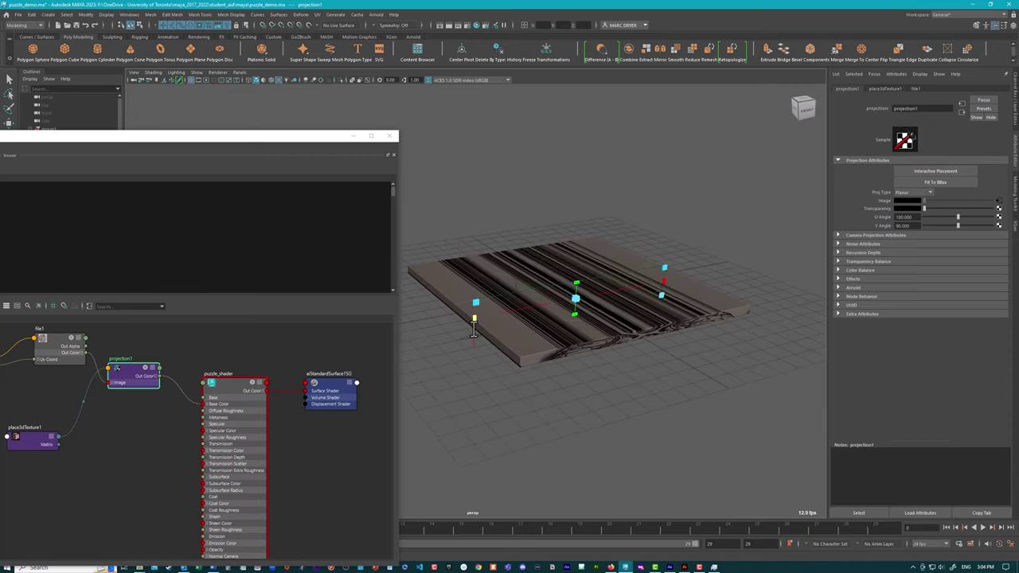
pyautogui.moveTo(575, 284); pyautogui.dragTo(572, 201)
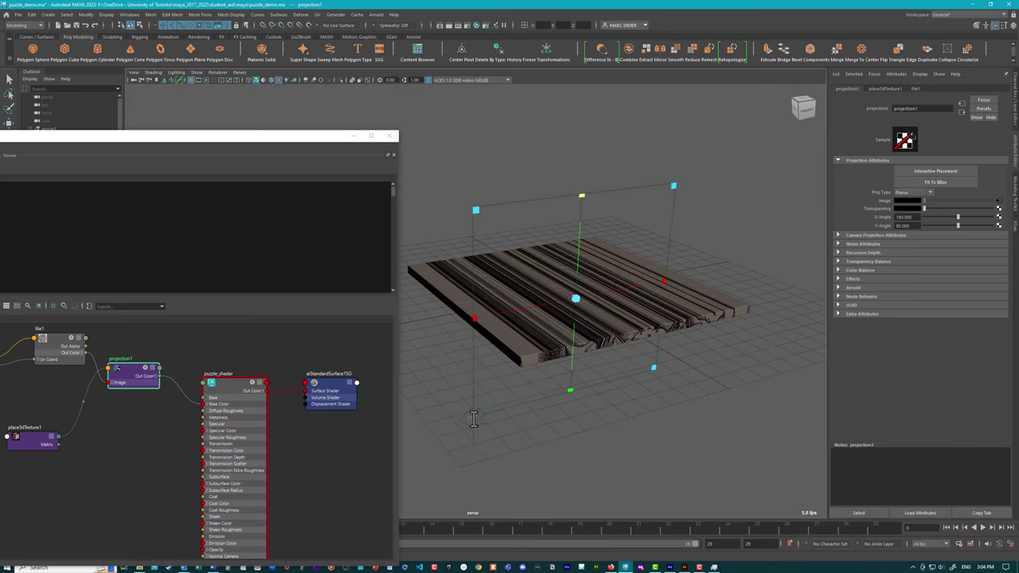
pyautogui.press('w')
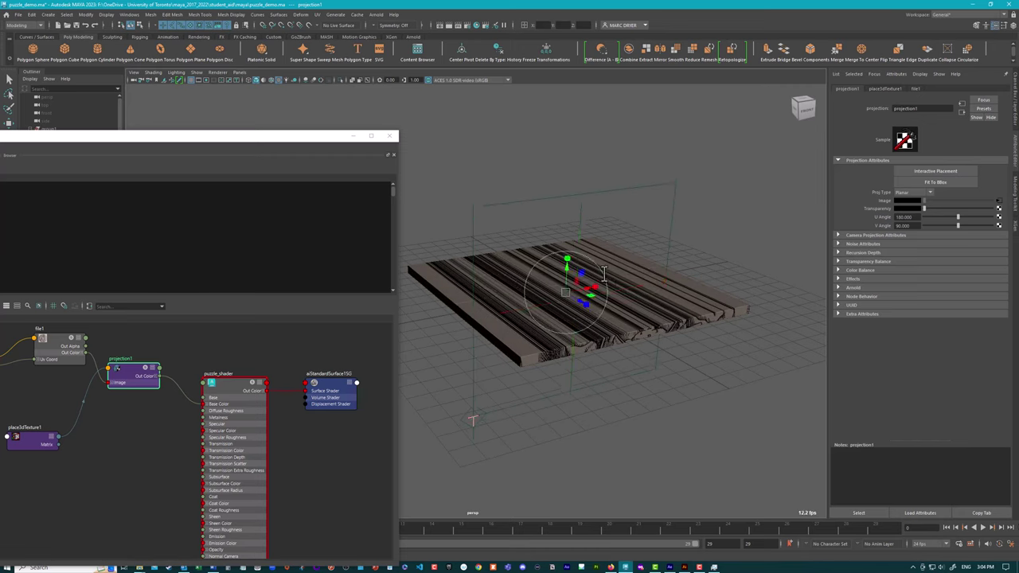
pyautogui.press('e')
pyautogui.moveTo(585, 284); pyautogui.dragTo(643, 265)
pyautogui.press('w')
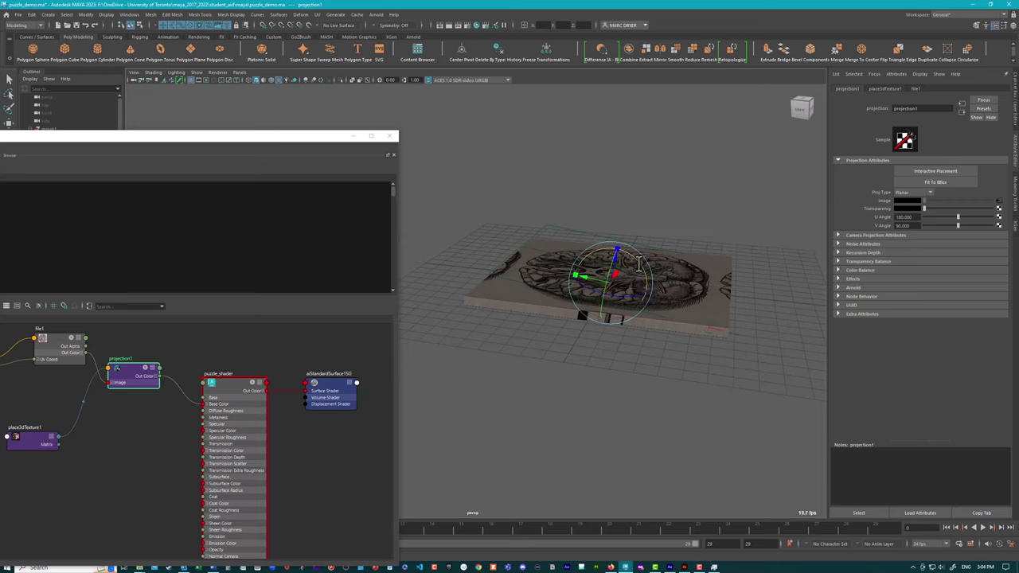
pyautogui.press('e')
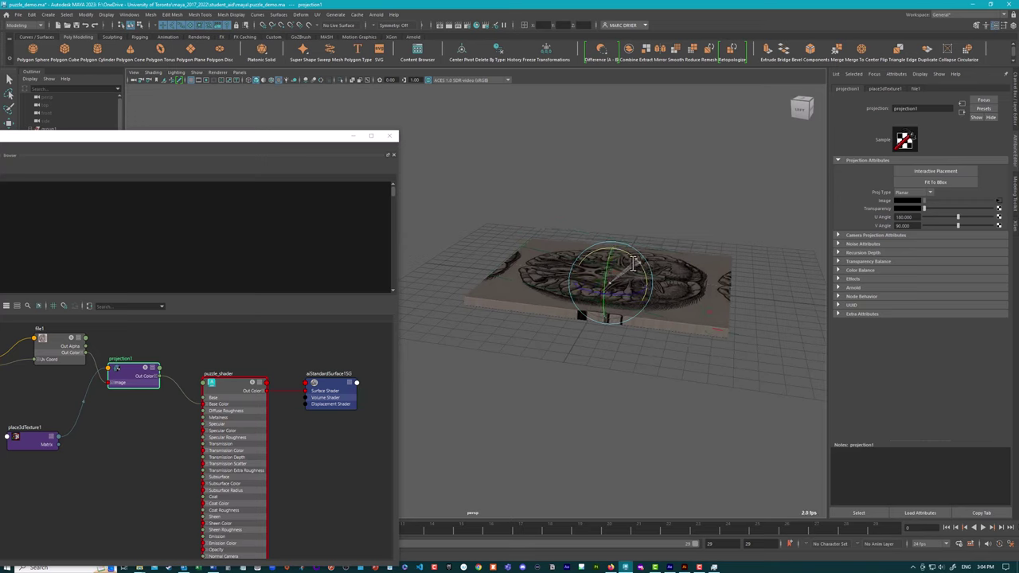
pyautogui.keyDown('alt'); pyautogui.moveTo(633, 263); pyautogui.dragTo(656, 258); pyautogui.keyUp('alt')
# Step: Show projection1's values in the Channel Box and check the textured slab top
pyautogui.hotkey('ctrl', 'shift', 'a')
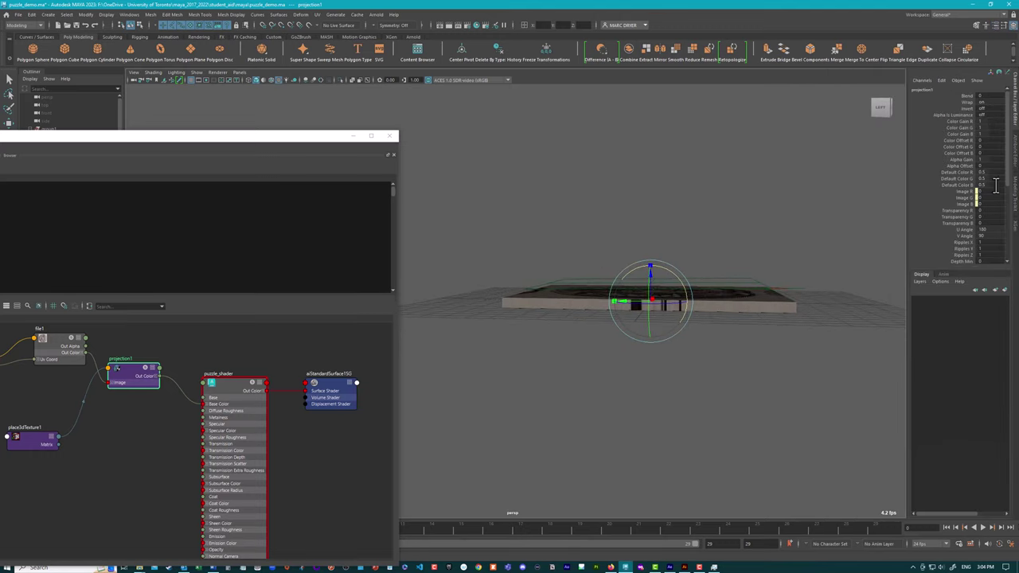
pyautogui.scroll(-4, 994, 244)
pyautogui.scroll(2, 985, 215)
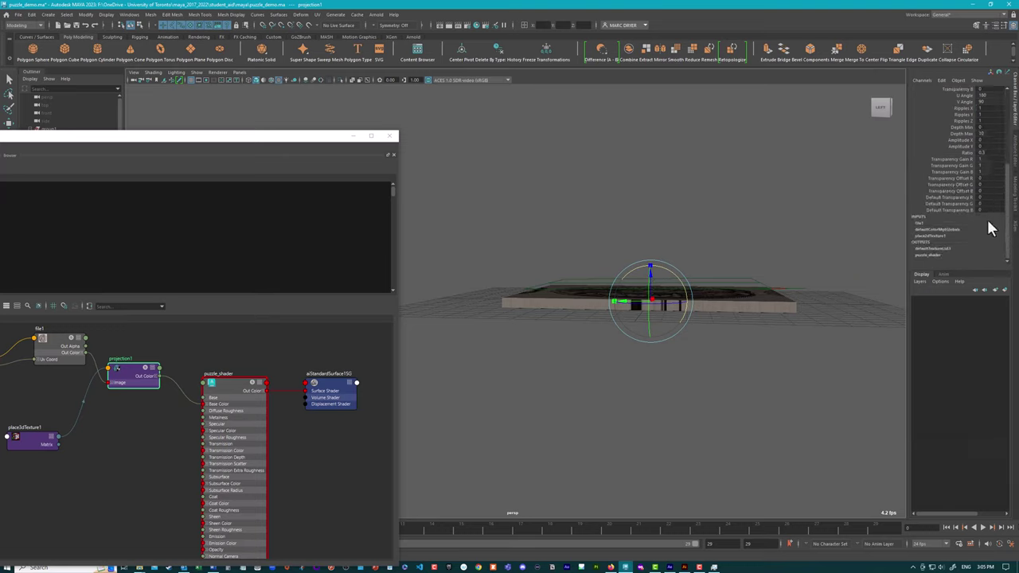
pyautogui.scroll(2, 986, 227)
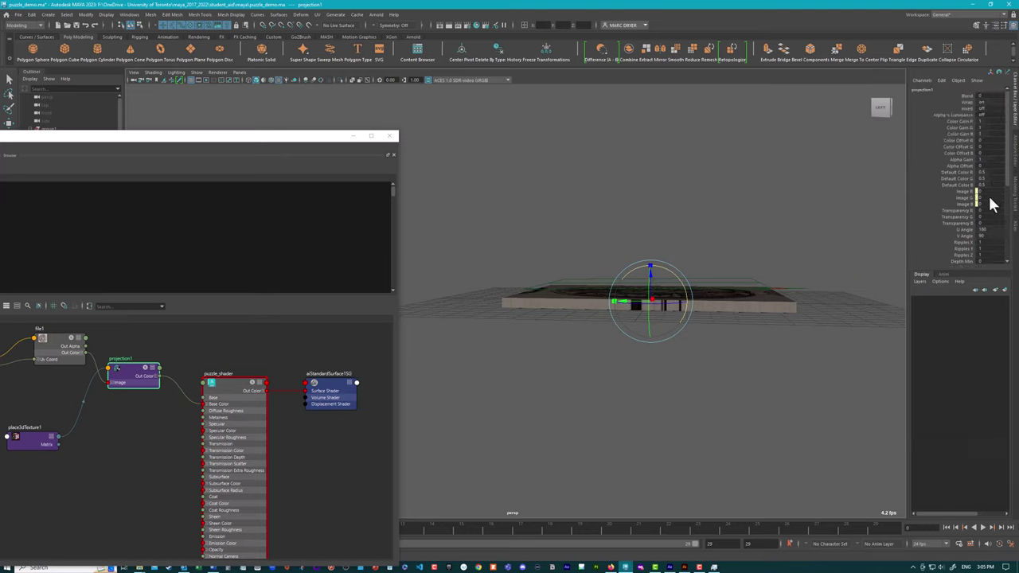
pyautogui.moveTo(680, 313)
pyautogui.keyDown('alt'); pyautogui.mouseDown()
pyautogui.moveTo(701, 307)
pyautogui.moveTo(693, 313)
pyautogui.mouseUp(); pyautogui.keyUp('alt')
# Step: Fit projection1 to the slab's bounding box and check the engraving from above
pyautogui.click(127, 377)
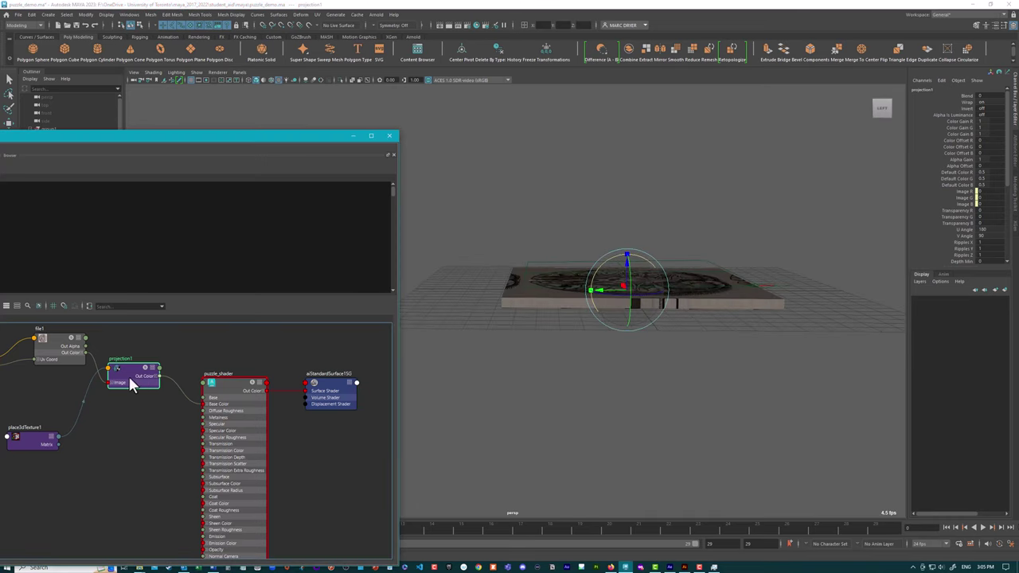
pyautogui.click(1015, 169)
pyautogui.click(935, 182)
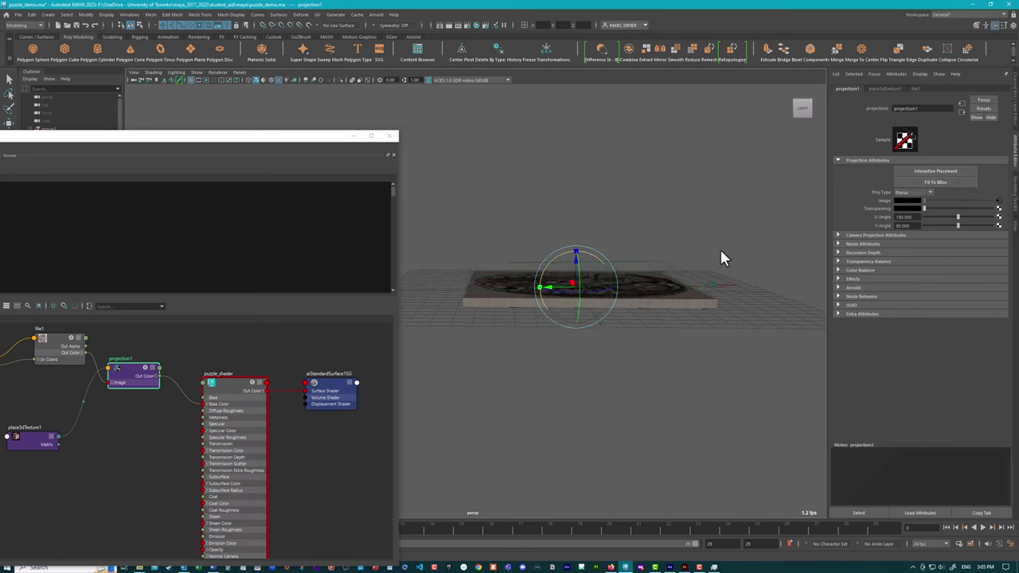
pyautogui.keyDown('alt'); pyautogui.moveTo(718, 247); pyautogui.dragTo(726, 201); pyautogui.keyUp('alt')
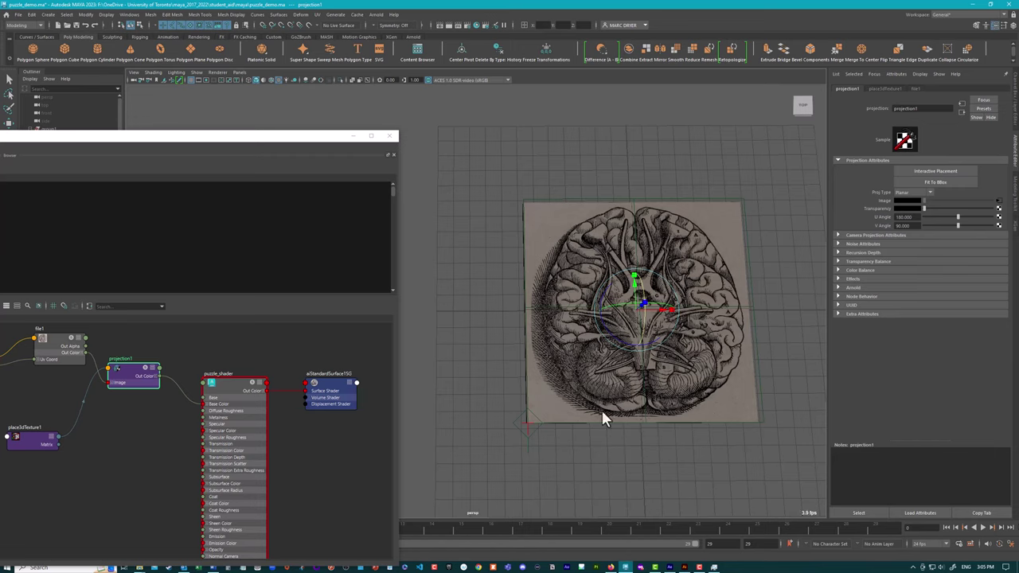
pyautogui.keyDown('alt'); pyautogui.moveTo(714, 245); pyautogui.dragTo(565, 232); pyautogui.keyUp('alt')
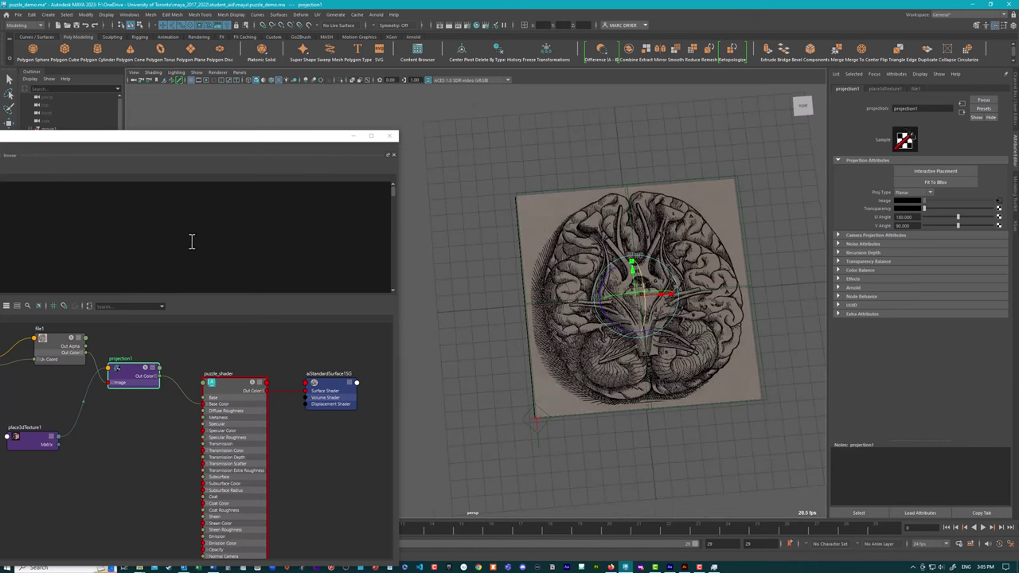
pyautogui.moveTo(223, 140); pyautogui.dragTo(370, 129)
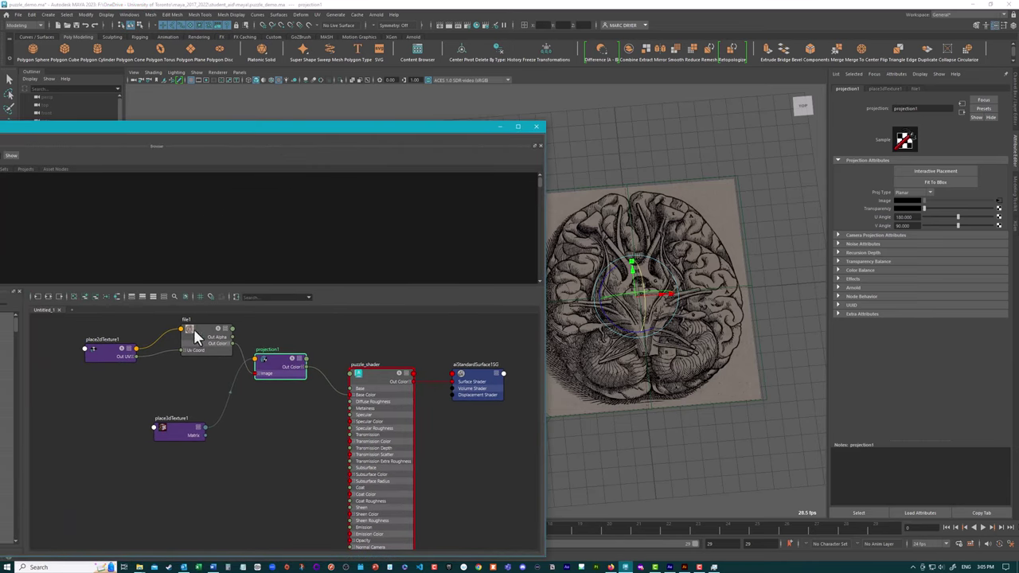
# Step: Set place2dTexture1's Repeat U to 1.100
pyautogui.click(111, 358)
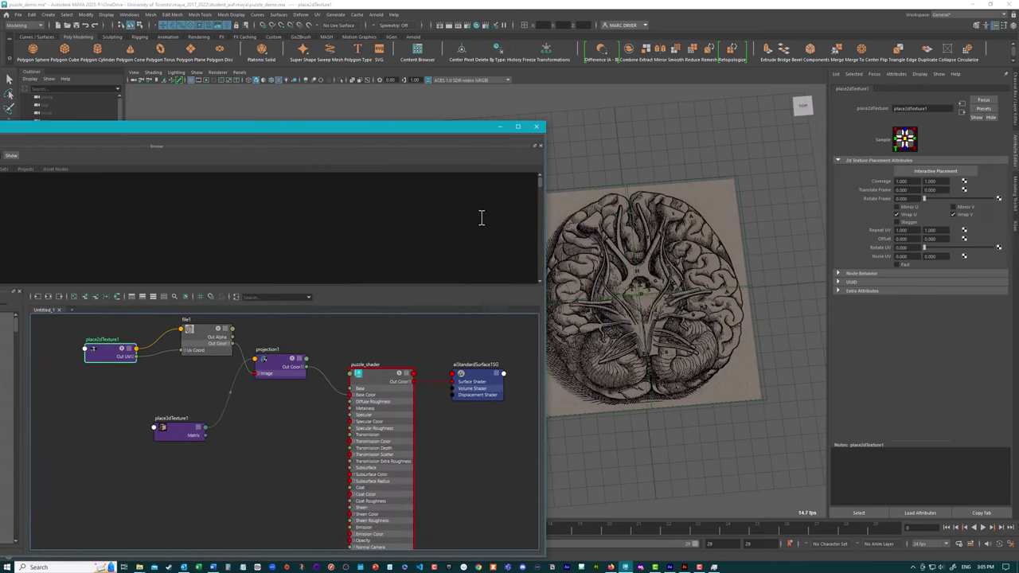
pyautogui.moveTo(485, 137); pyautogui.dragTo(371, 170)
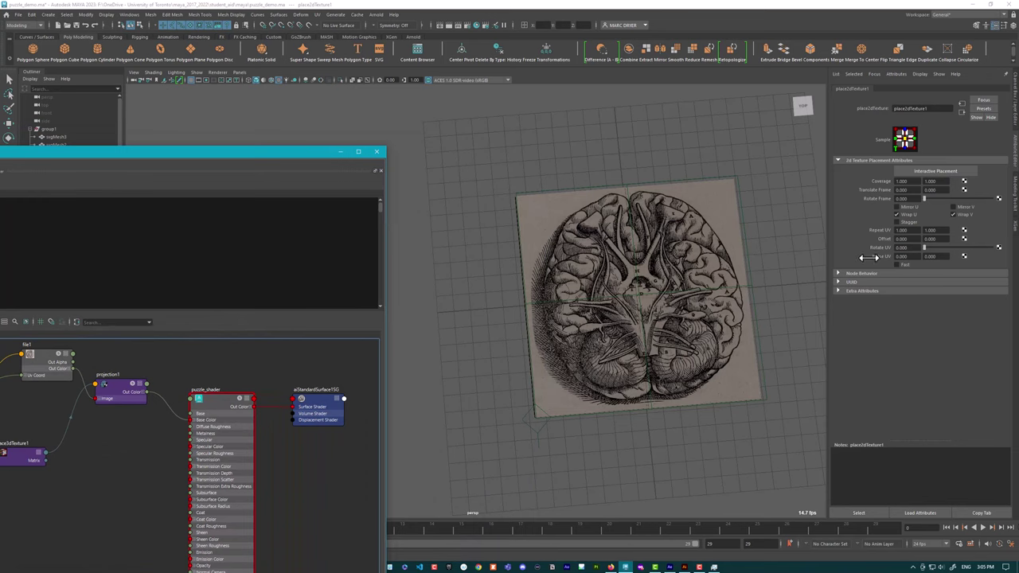
pyautogui.click(903, 209)
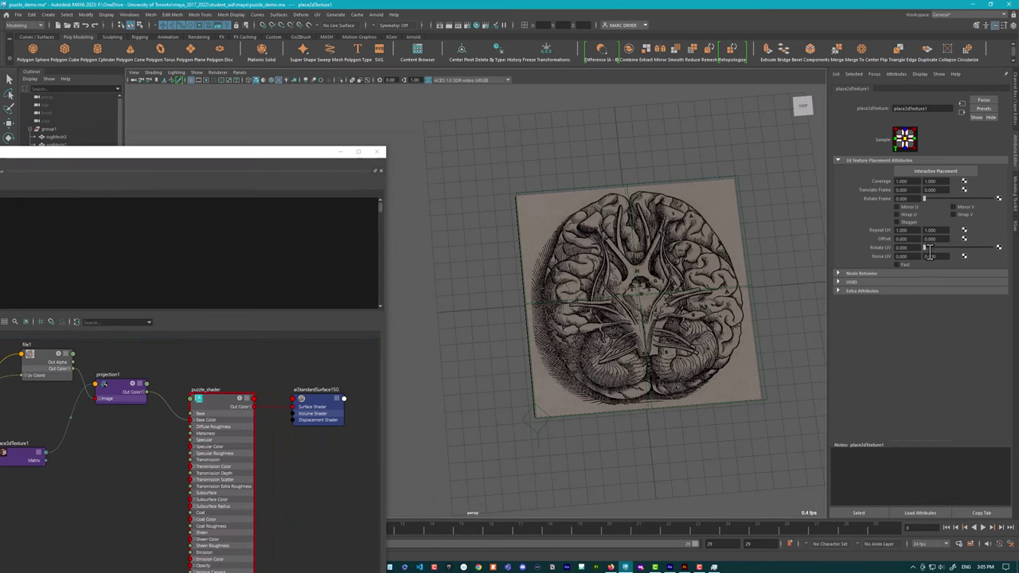
pyautogui.click(901, 230)
pyautogui.press('Return')
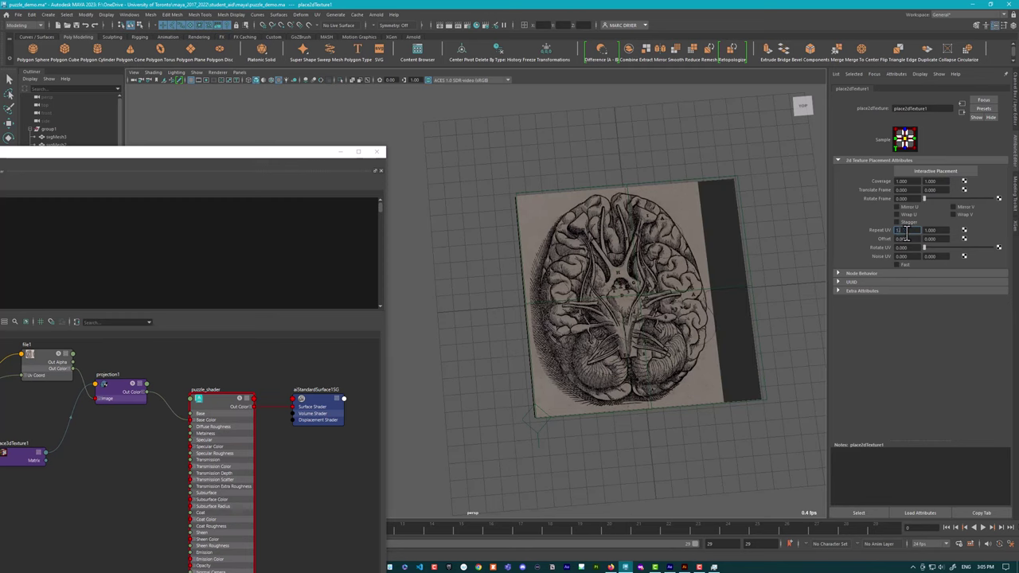
pyautogui.press('Return')
pyautogui.moveTo(686, 287)
pyautogui.keyDown('alt'); pyautogui.mouseDown()
pyautogui.moveTo(703, 291)
pyautogui.moveTo(689, 283)
pyautogui.mouseUp(); pyautogui.keyUp('alt')
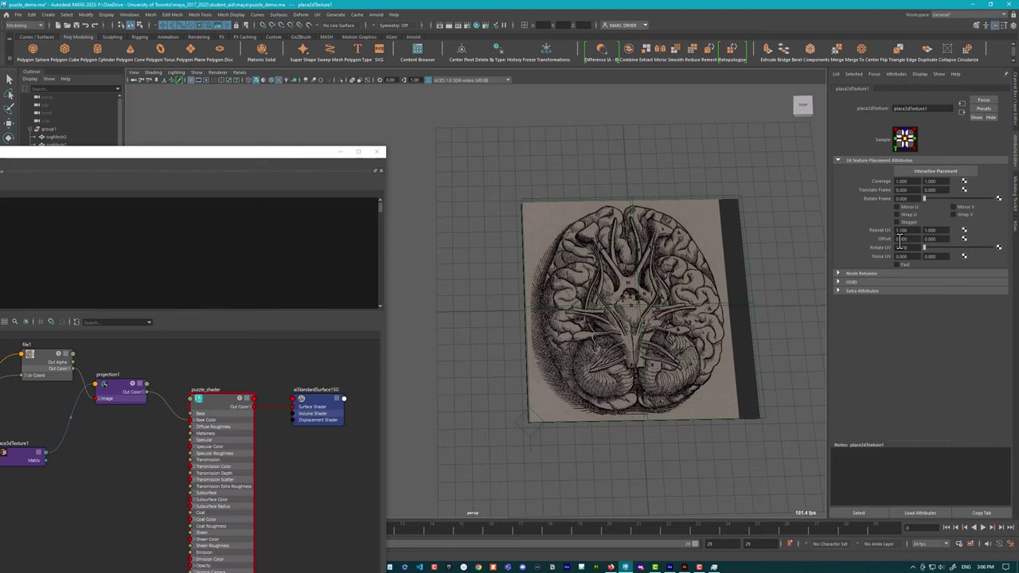
# Step: Set Offset U to -0.050 to centre the engraving between equal dark bands
pyautogui.keyDown('ctrl'); pyautogui.moveTo(899, 238); pyautogui.dragTo(900, 239); pyautogui.keyUp('ctrl')
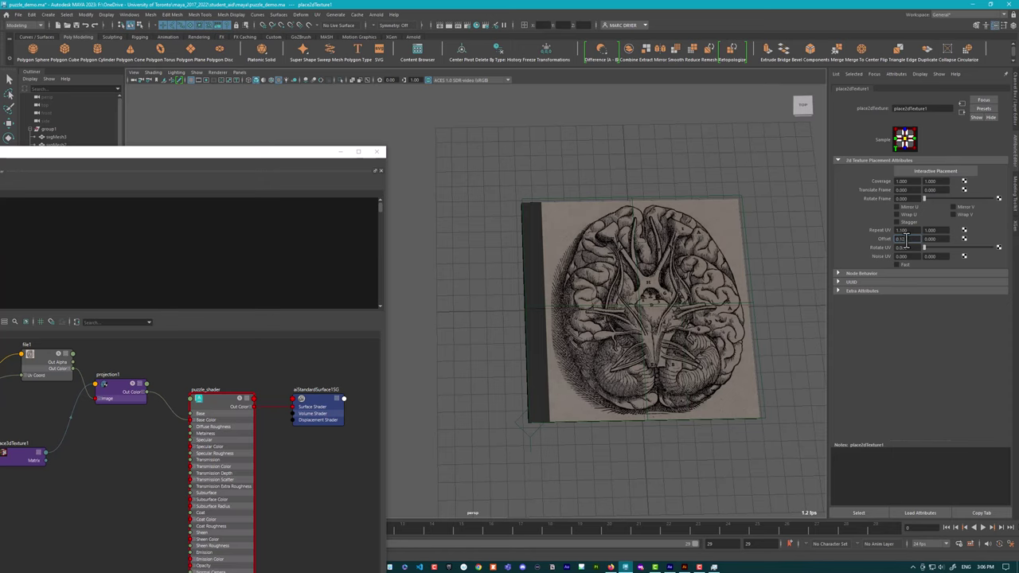
pyautogui.keyDown('ctrl'); pyautogui.moveTo(905, 238); pyautogui.dragTo(905, 238); pyautogui.keyUp('ctrl')
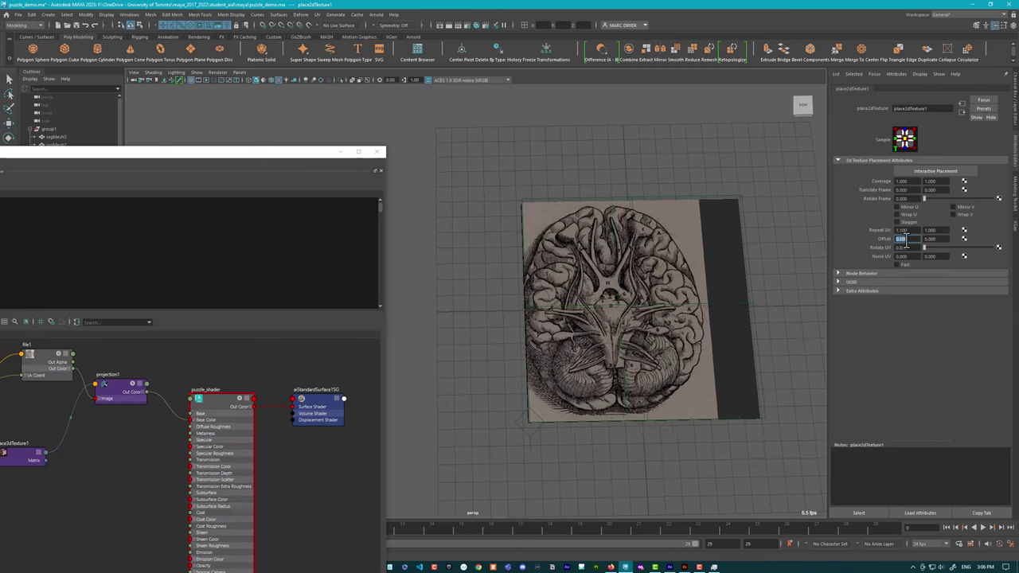
pyautogui.keyDown('ctrl'); pyautogui.moveTo(904, 238); pyautogui.dragTo(905, 238); pyautogui.keyUp('ctrl')
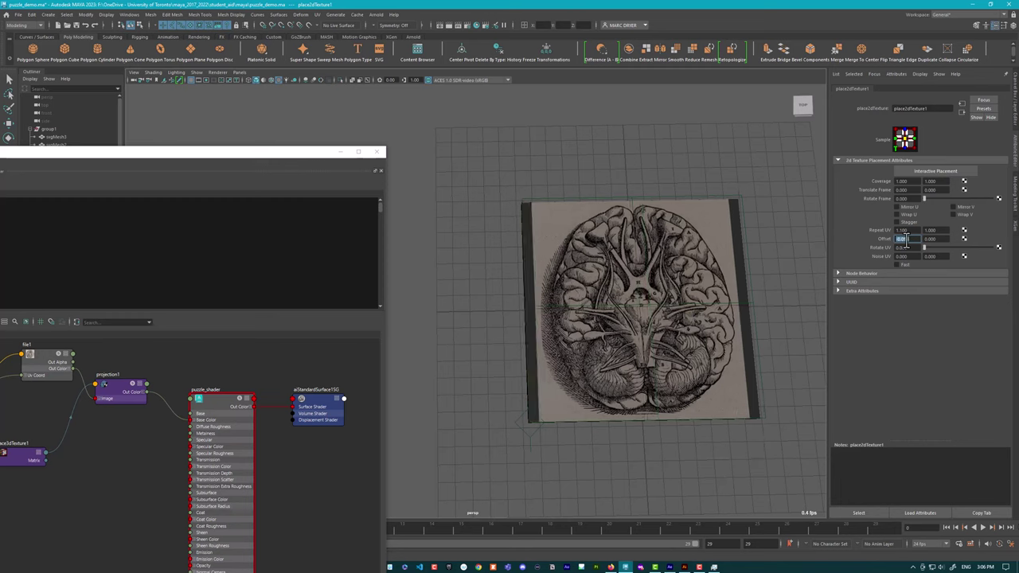
pyautogui.keyDown('alt'); pyautogui.moveTo(754, 230); pyautogui.dragTo(742, 259); pyautogui.keyUp('alt')
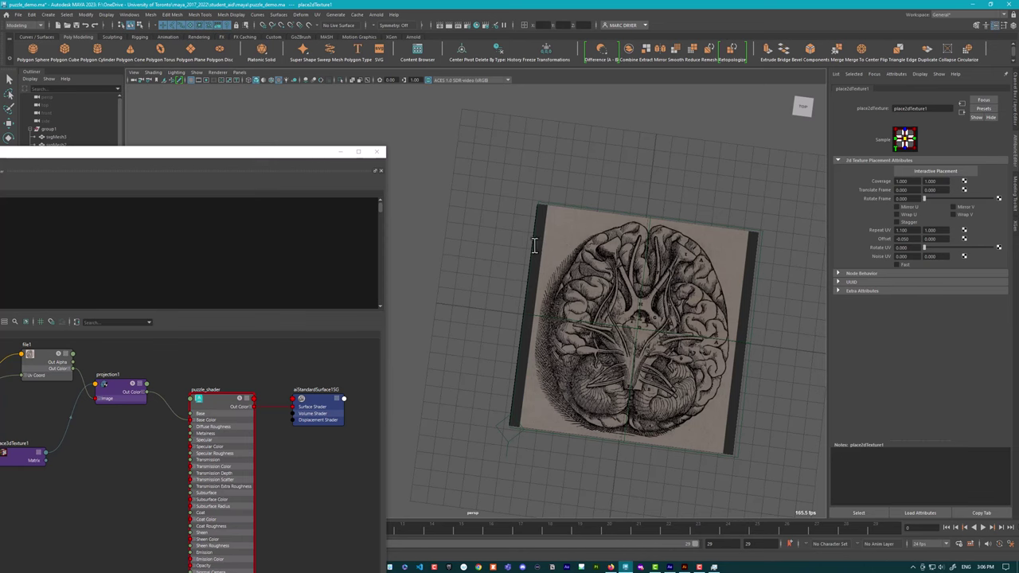
pyautogui.keyDown('alt'); pyautogui.moveTo(650, 324); pyautogui.dragTo(733, 289); pyautogui.keyUp('alt')
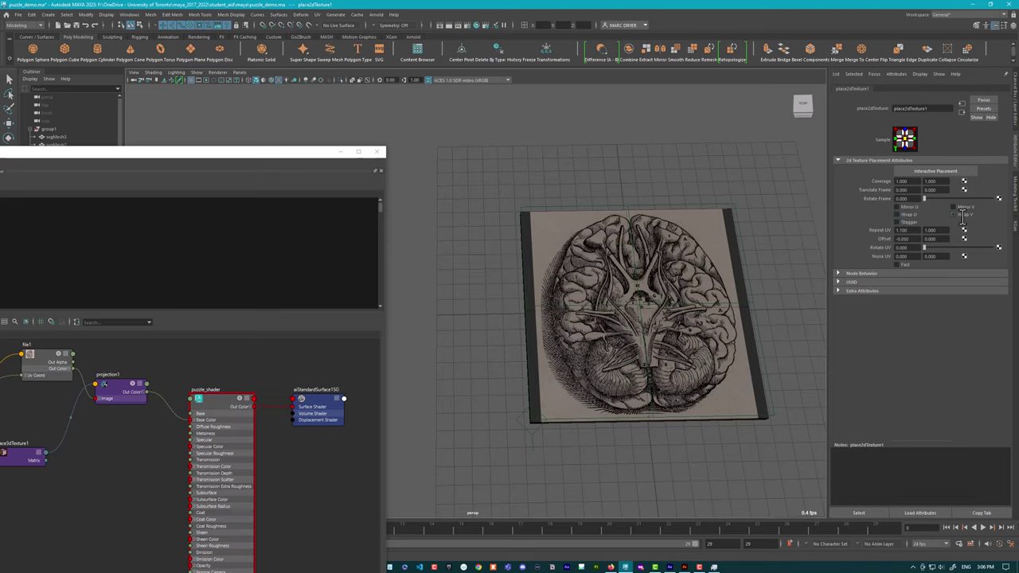
pyautogui.doubleClick(901, 230)
# Step: Set file1's Color Balance Default Color to pale off-white, V about 0.956
pyautogui.click(44, 359)
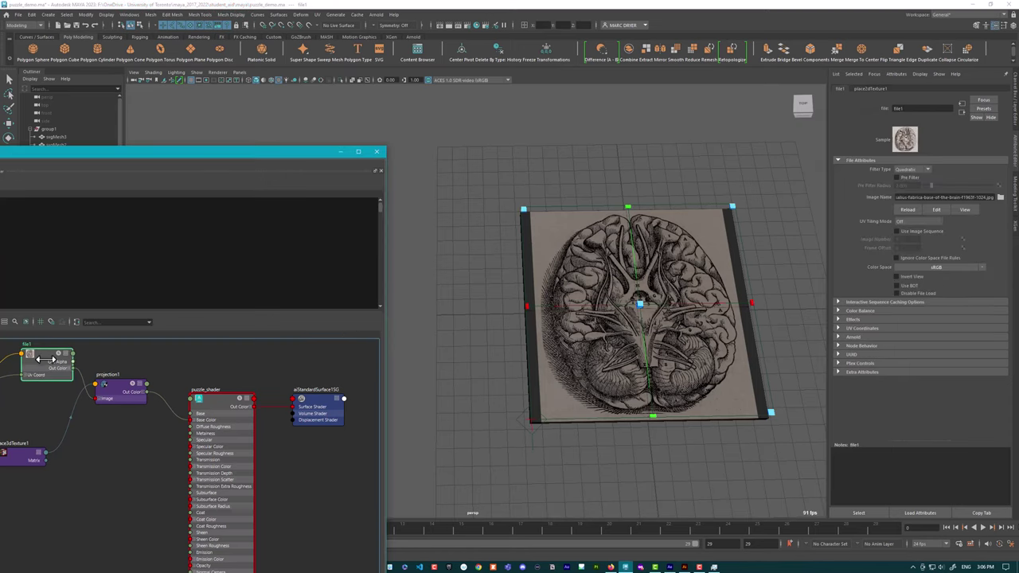
pyautogui.click(860, 311)
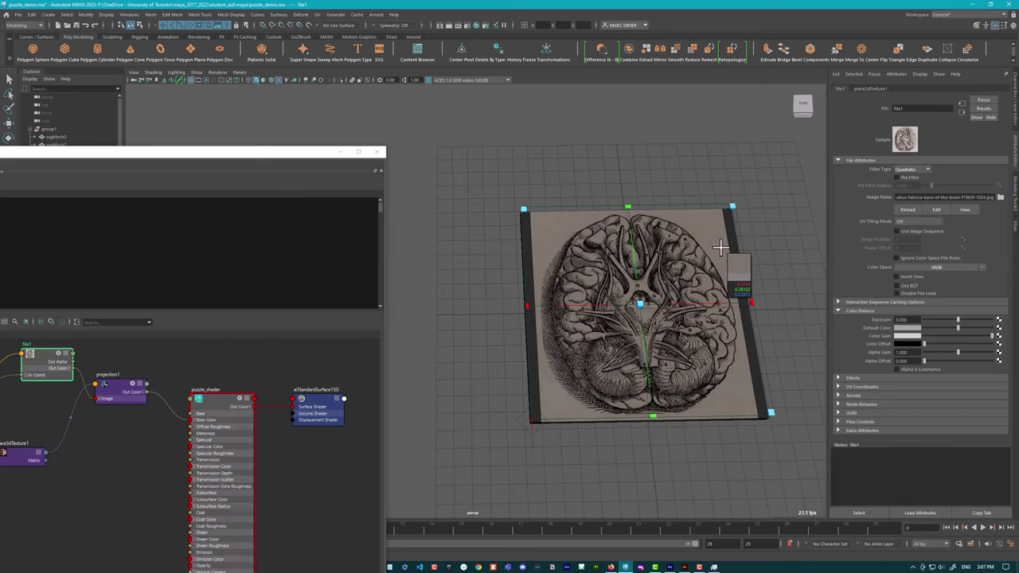
pyautogui.click(908, 328)
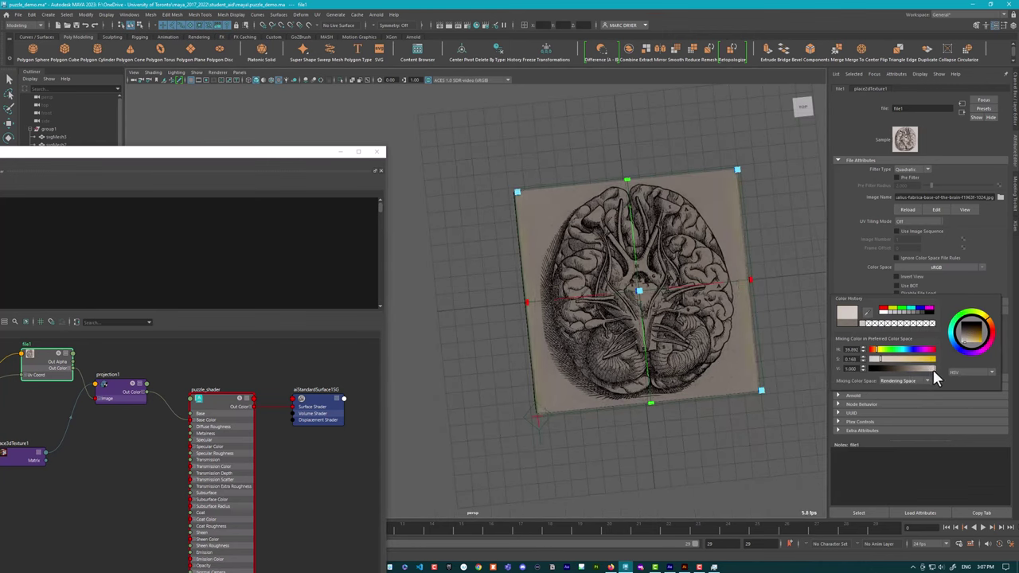
pyautogui.moveTo(933, 369); pyautogui.dragTo(931, 370)
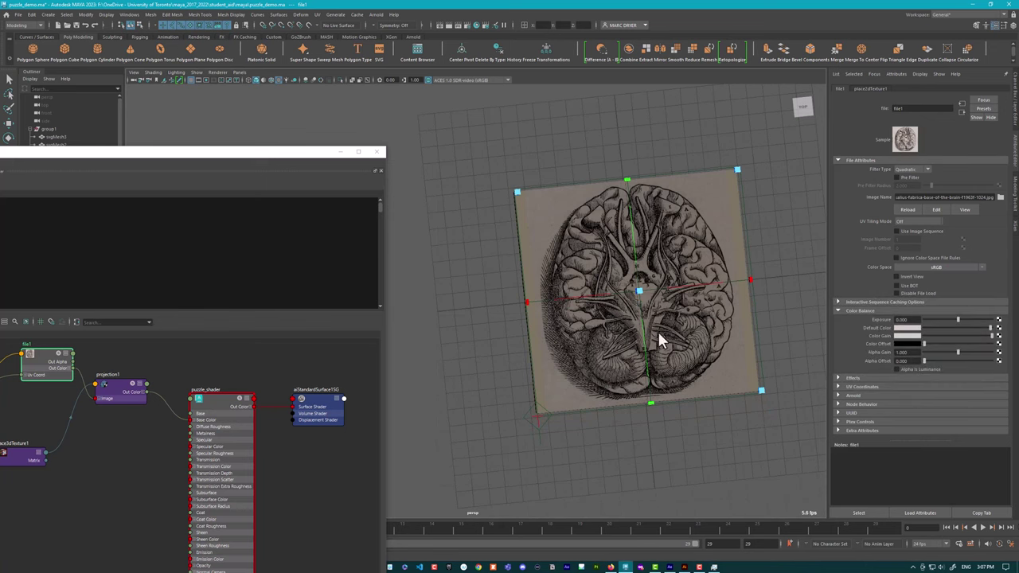
pyautogui.keyDown('alt'); pyautogui.moveTo(711, 352); pyautogui.dragTo(686, 300); pyautogui.keyUp('alt')
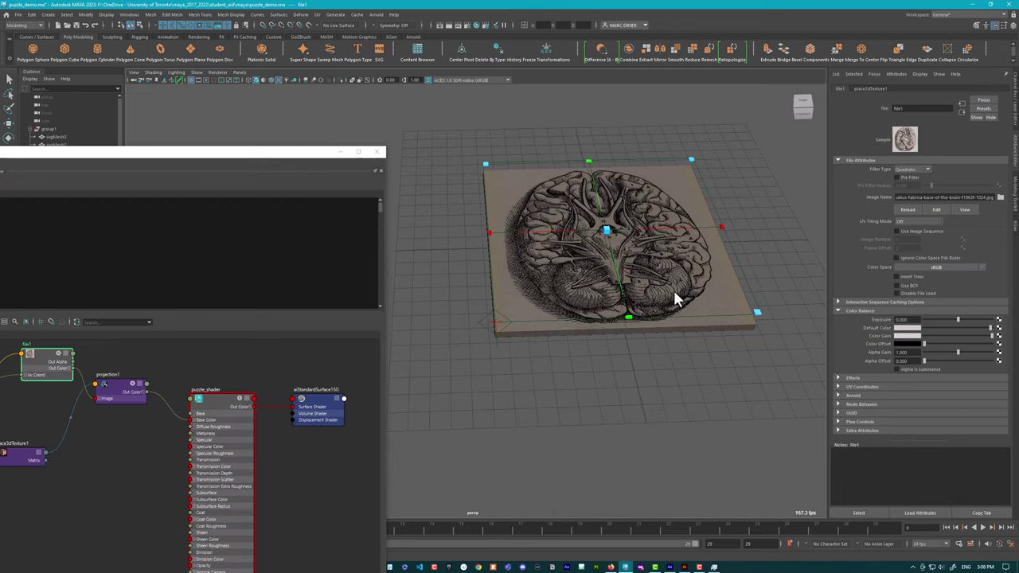
# Step: Close the floating Node Editor to clear the view of the board
pyautogui.moveTo(318, 155); pyautogui.dragTo(409, 390)
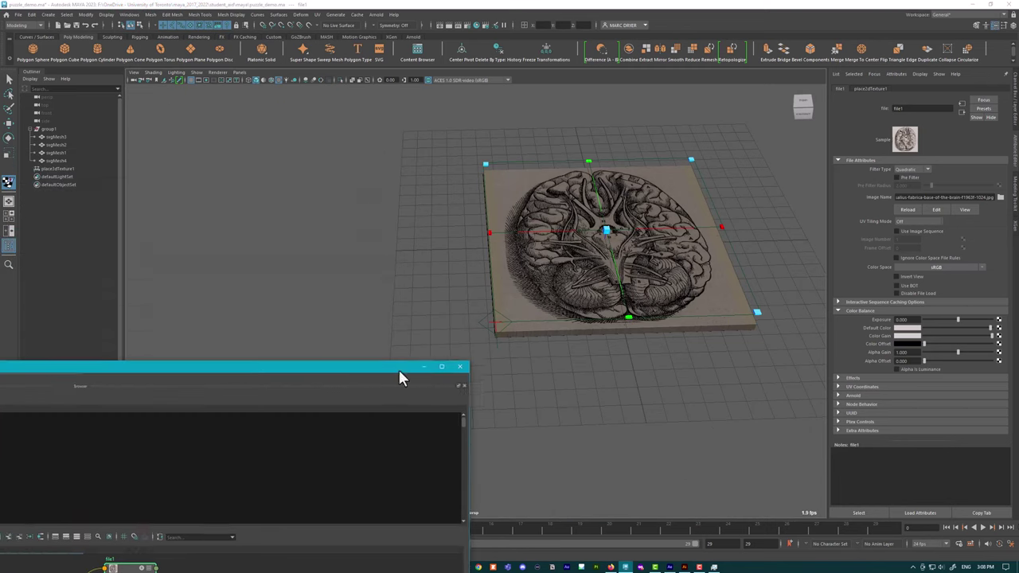
pyautogui.click(474, 393)
pyautogui.keyDown('alt'); pyautogui.moveTo(535, 338); pyautogui.dragTo(555, 367); pyautogui.keyUp('alt')
# Step: Test-move a puzzle piece sideways to confirm its texture follows, then select group1
pyautogui.click(533, 347)
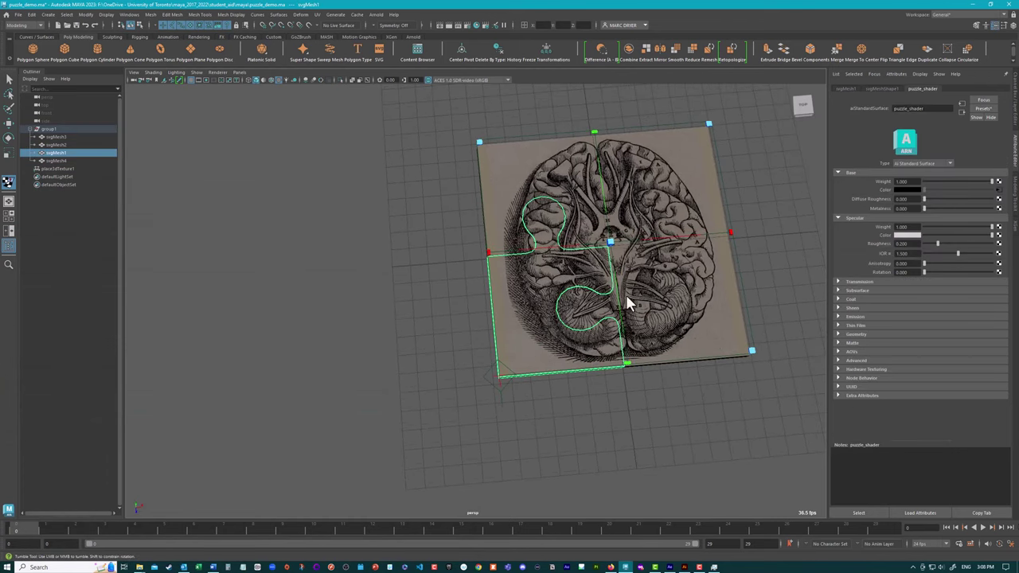
pyautogui.keyDown('alt'); pyautogui.moveTo(564, 376); pyautogui.dragTo(554, 347); pyautogui.keyUp('alt')
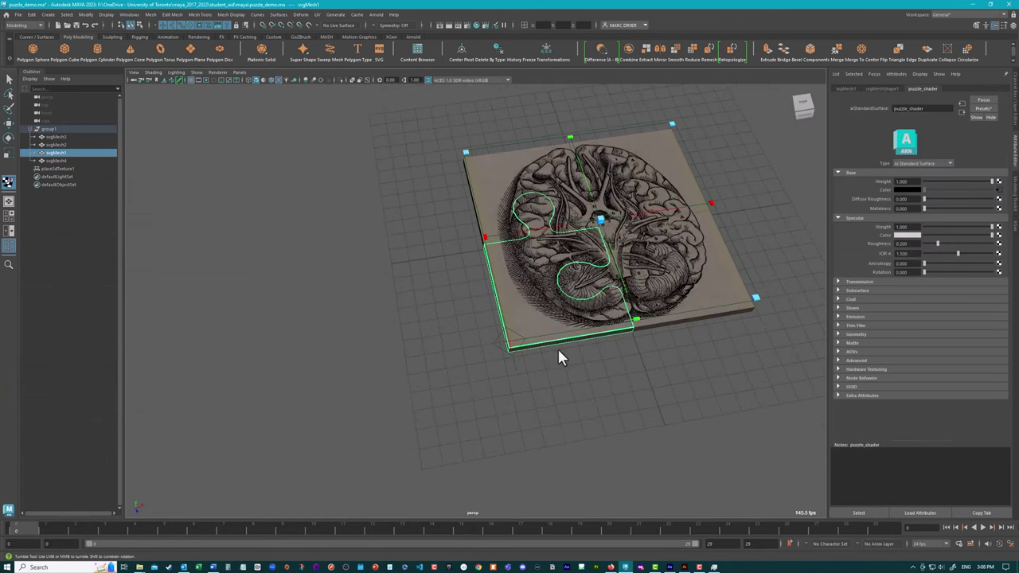
pyautogui.press('w')
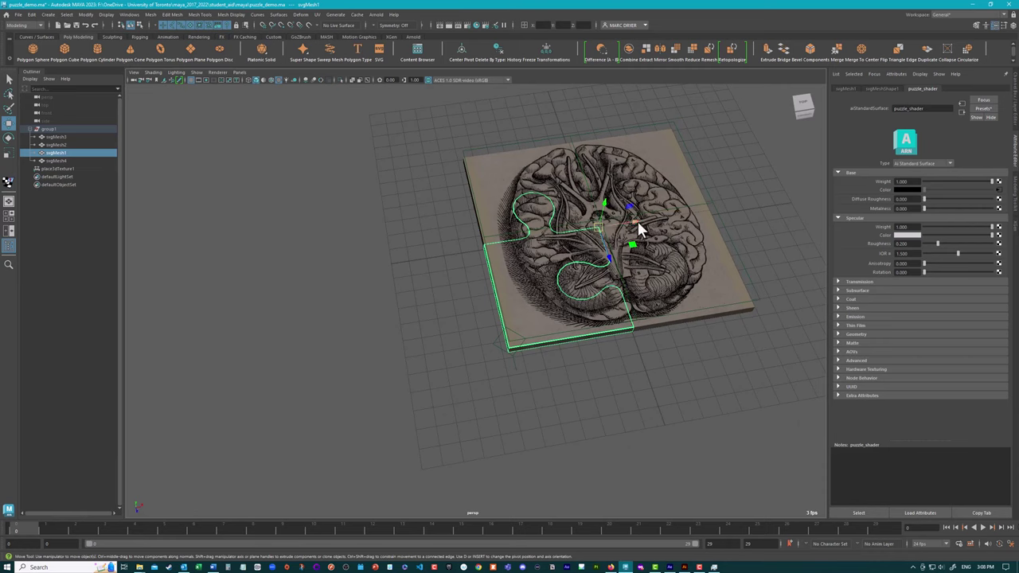
pyautogui.moveTo(632, 228); pyautogui.dragTo(608, 323)
pyautogui.click(50, 129)
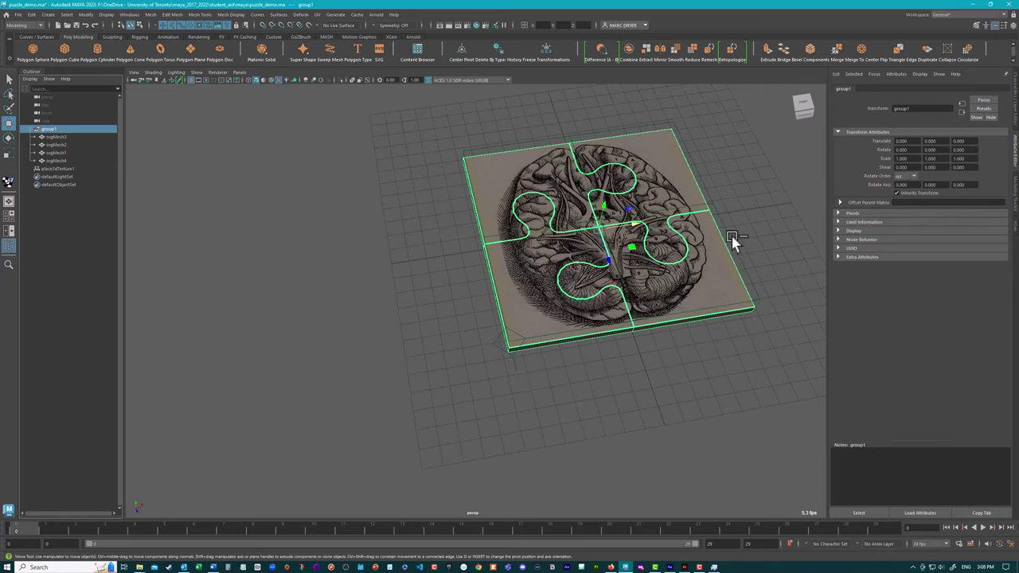
# Step: In the Rendering menu set, create a texture reference object for group1
pyautogui.click(25, 25)
pyautogui.click(26, 67)
pyautogui.click(195, 15)
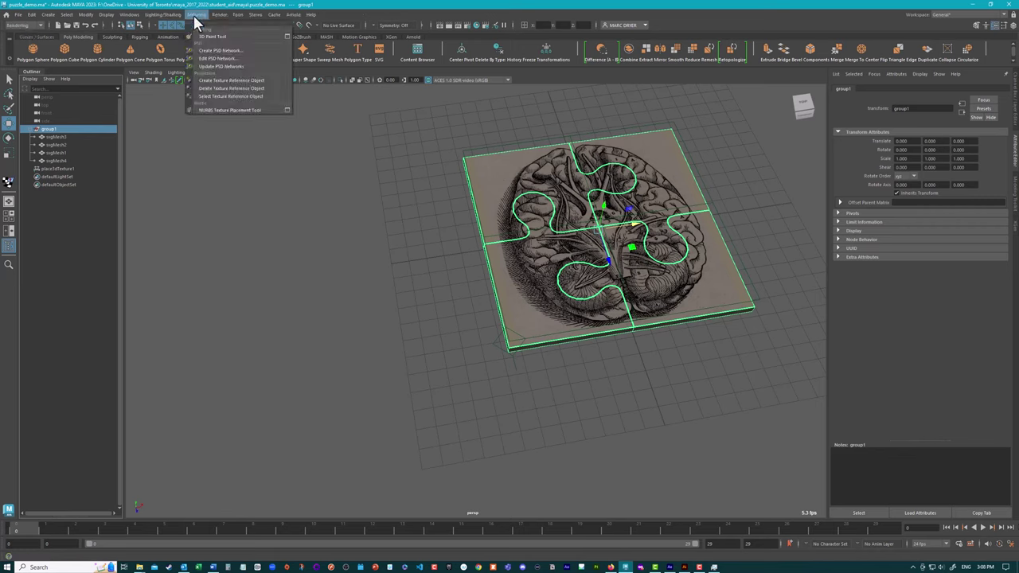
pyautogui.click(242, 80)
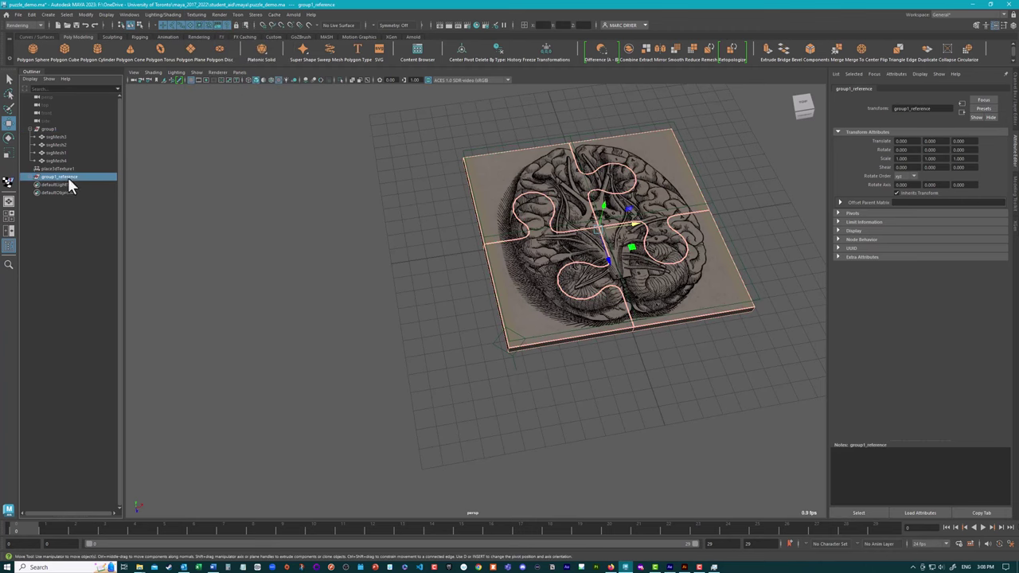
# Step: Expand group1_reference in the Outliner, check its four piece copies, then select the whole group
pyautogui.click(31, 177)
pyautogui.click(54, 186)
pyautogui.click(55, 191)
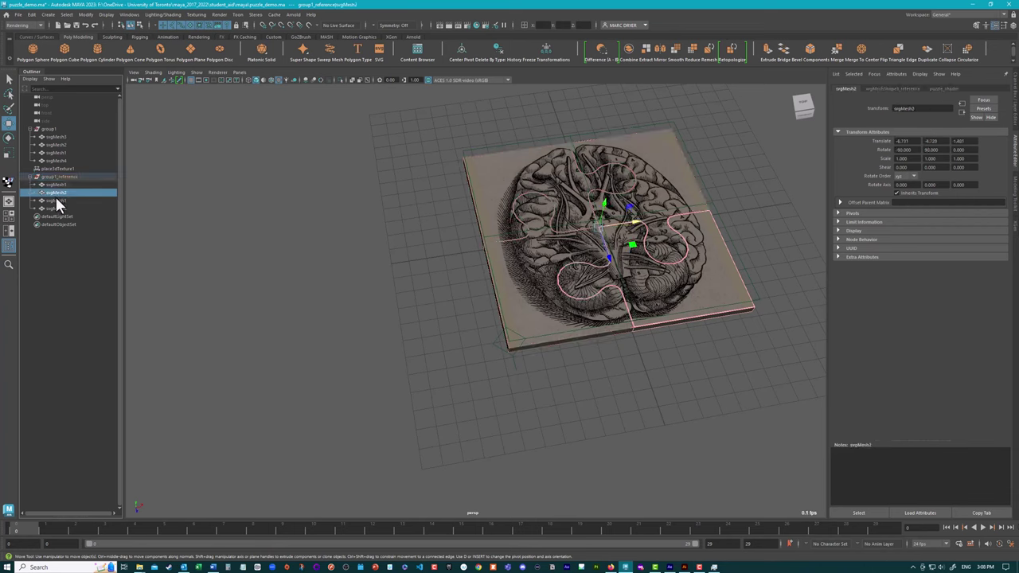
pyautogui.click(56, 200)
pyautogui.click(57, 209)
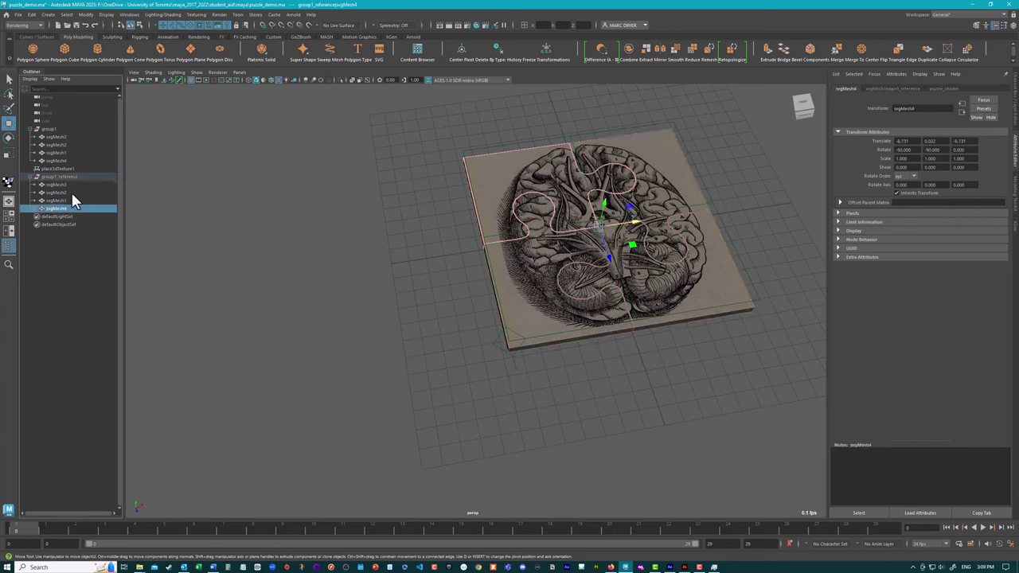
pyautogui.click(56, 178)
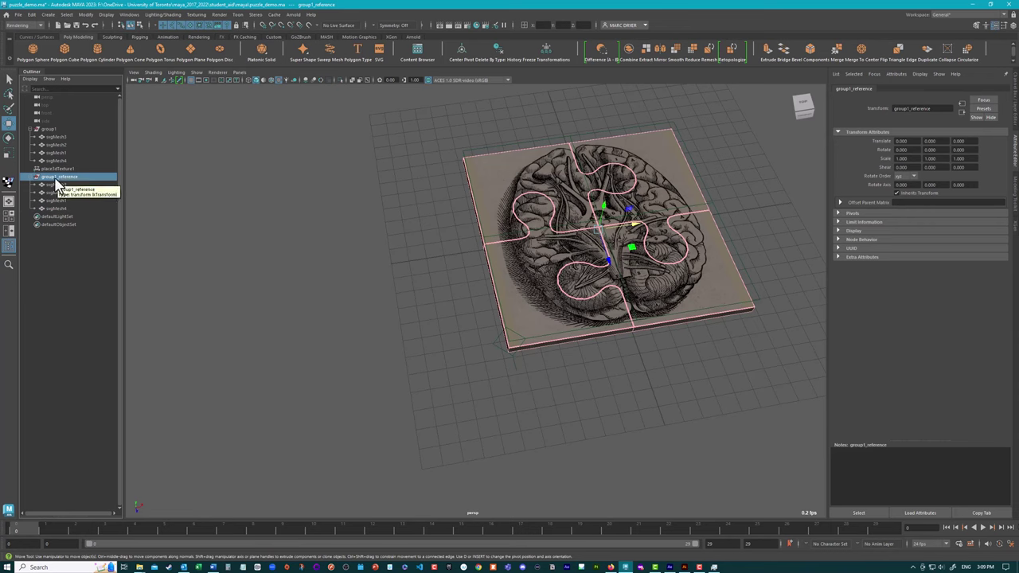
# Step: Slide the lower-left piece svgMesh1 along X away from the board, its brain image following
pyautogui.click(533, 318)
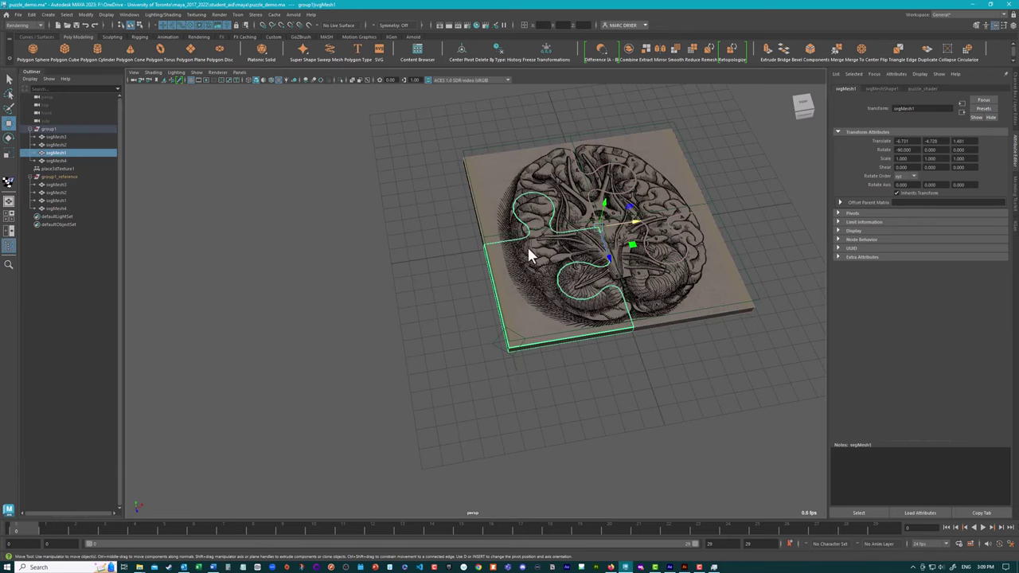
pyautogui.moveTo(638, 221); pyautogui.dragTo(401, 255)
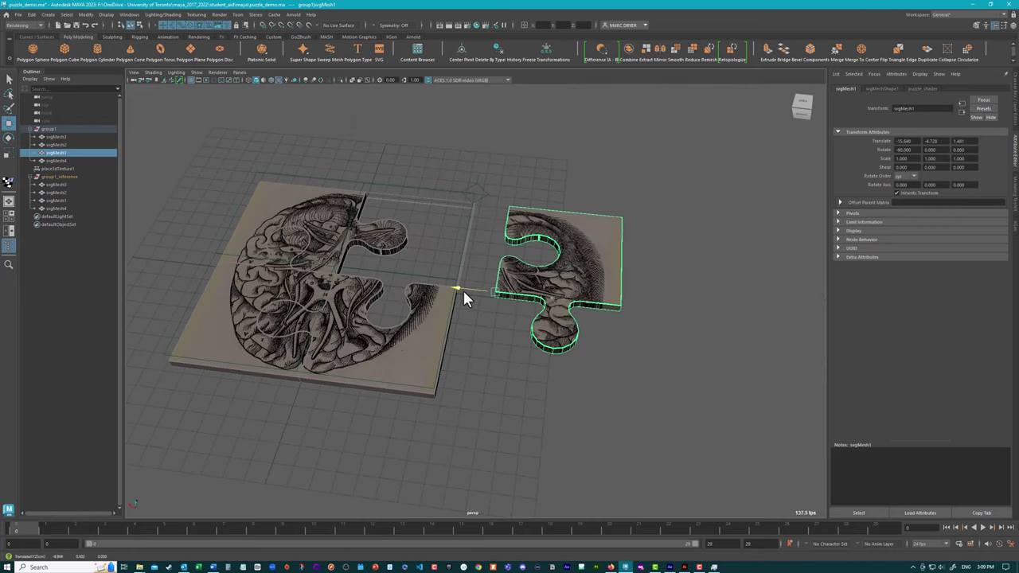
pyautogui.press('e')
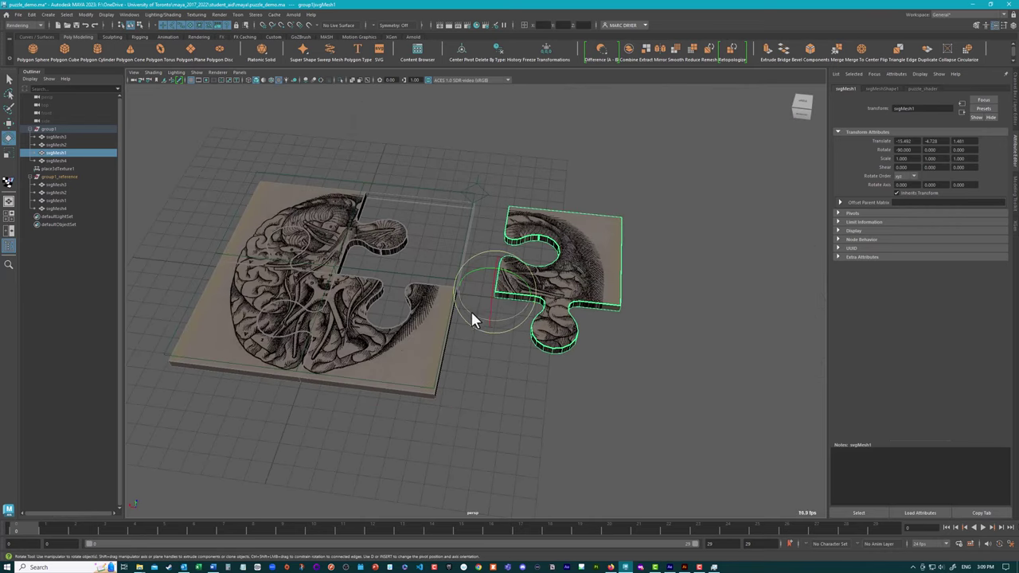